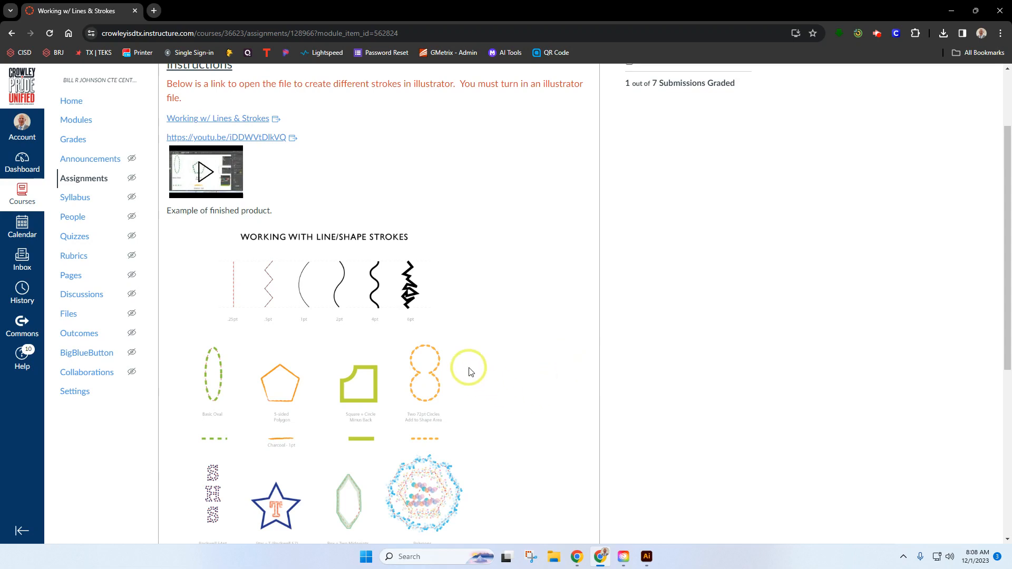
- Open the Working w/ Lines & Strokes file linked in the assignment and download WorkingWithLineStrokes.ai
scroll(463, 369, "up", 2)
left_click(246, 223)
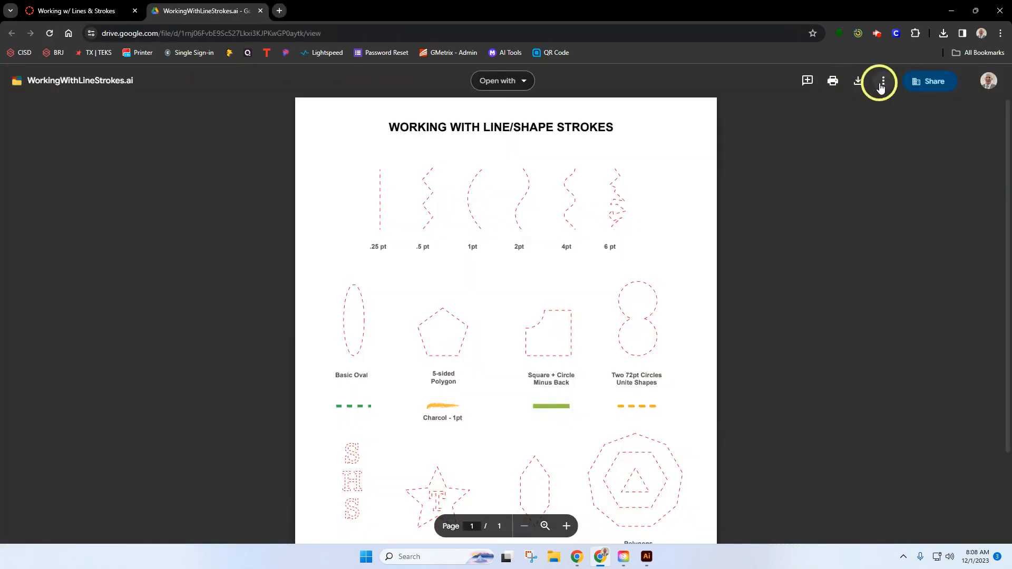
left_click(858, 84)
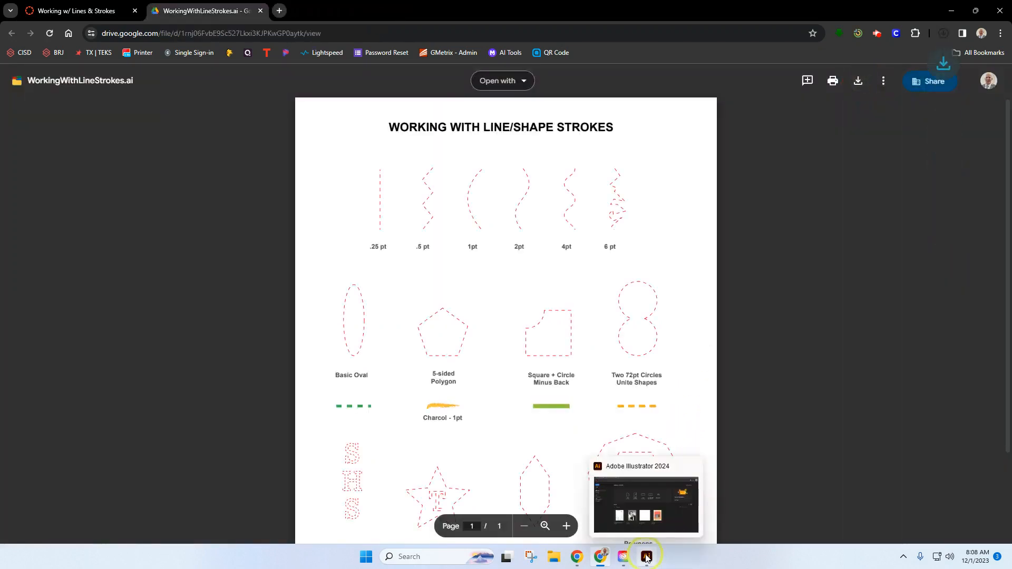
- Switch to Adobe Illustrator and open WorkingWithLineStrokes.ai from the Downloads folder
left_click(647, 559)
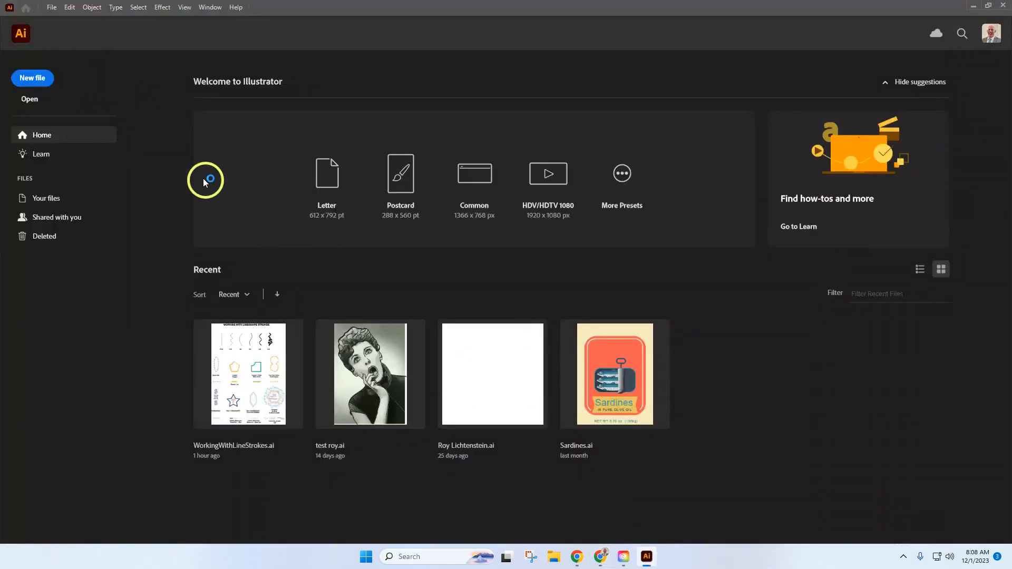
left_click(37, 105)
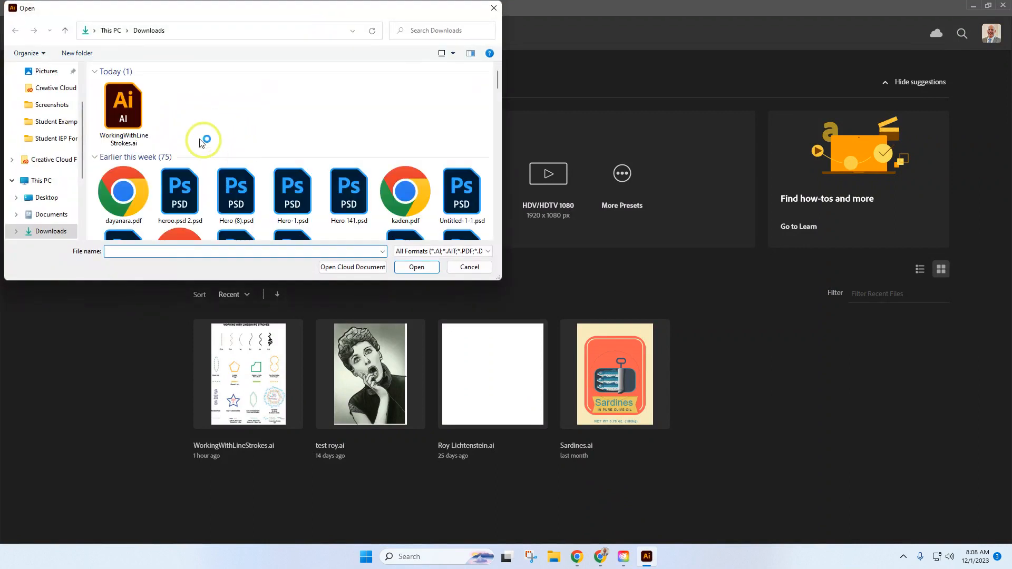
left_click(126, 113)
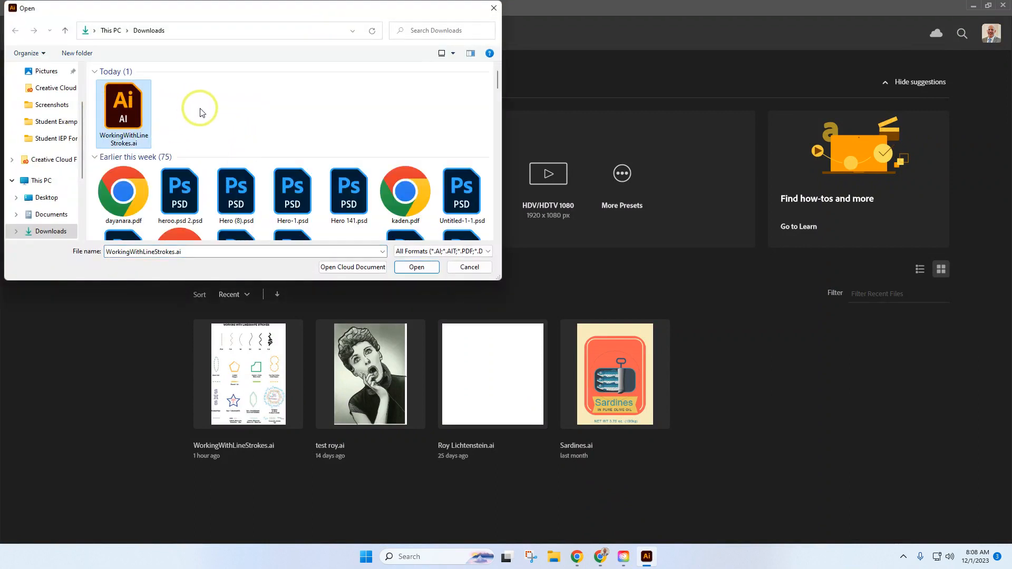
left_click(435, 269)
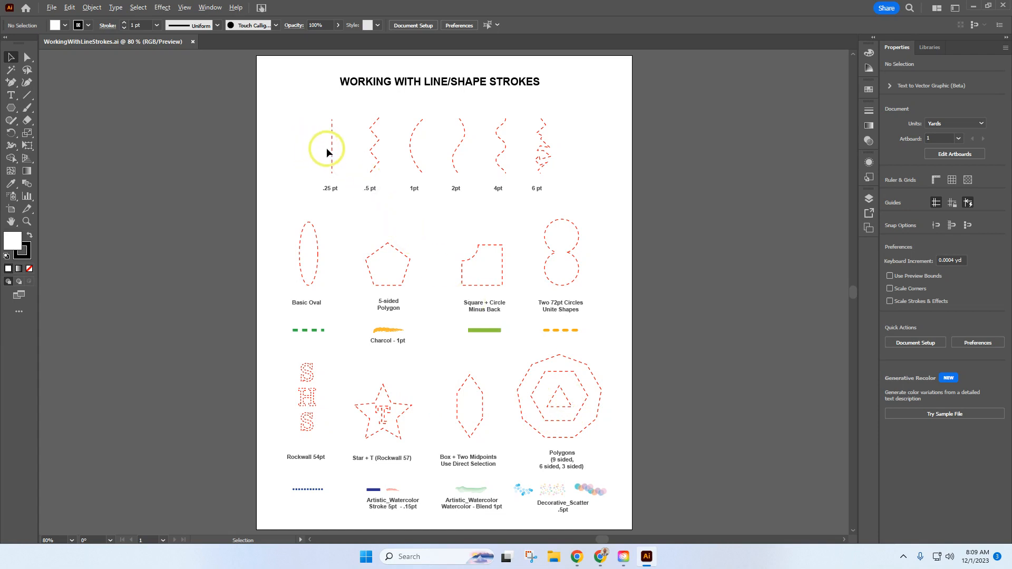
- Trace the dashed vertical line above the .25 pt label with the Pen tool, as one straight segment from its lower to upper end
scroll(327, 153, "up", 4)
scroll(327, 156, "up", 1)
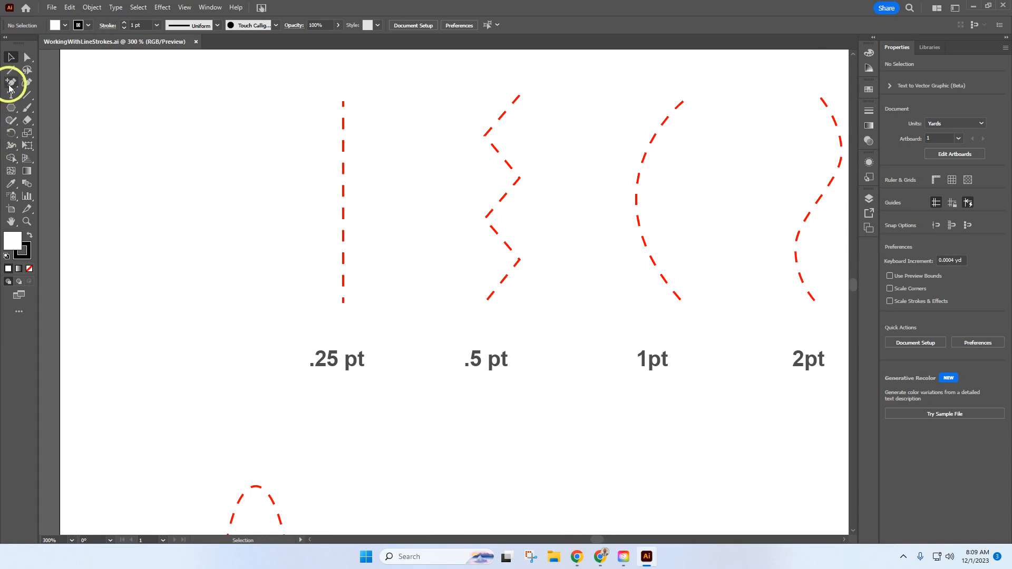
left_click(11, 82)
left_click(47, 84)
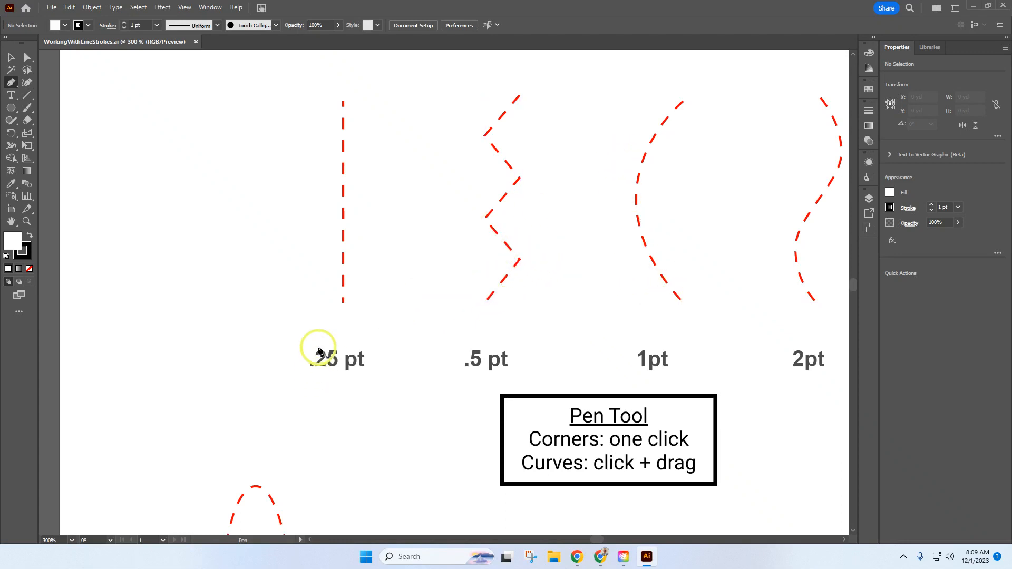
left_click(343, 303)
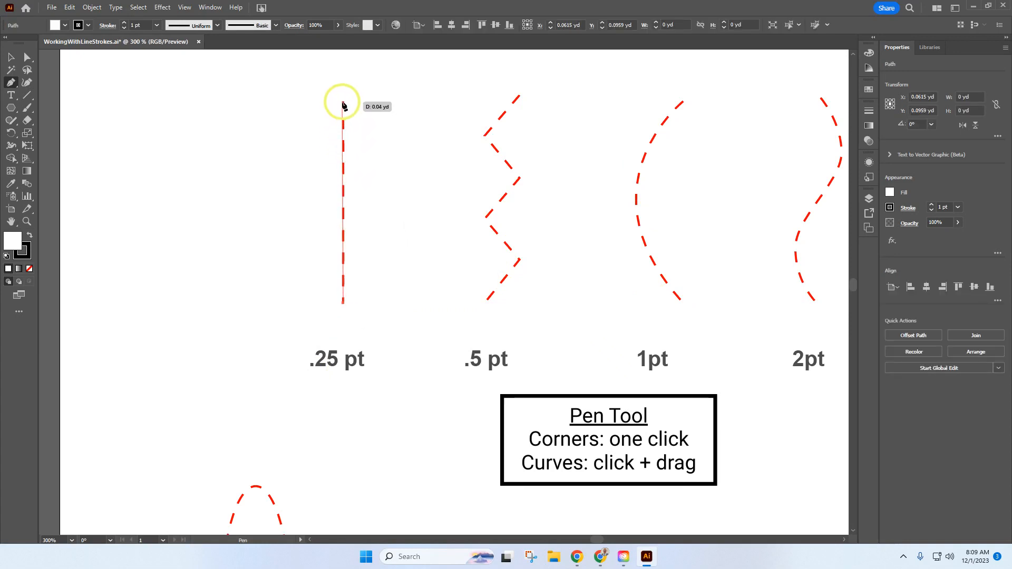
left_click(343, 102)
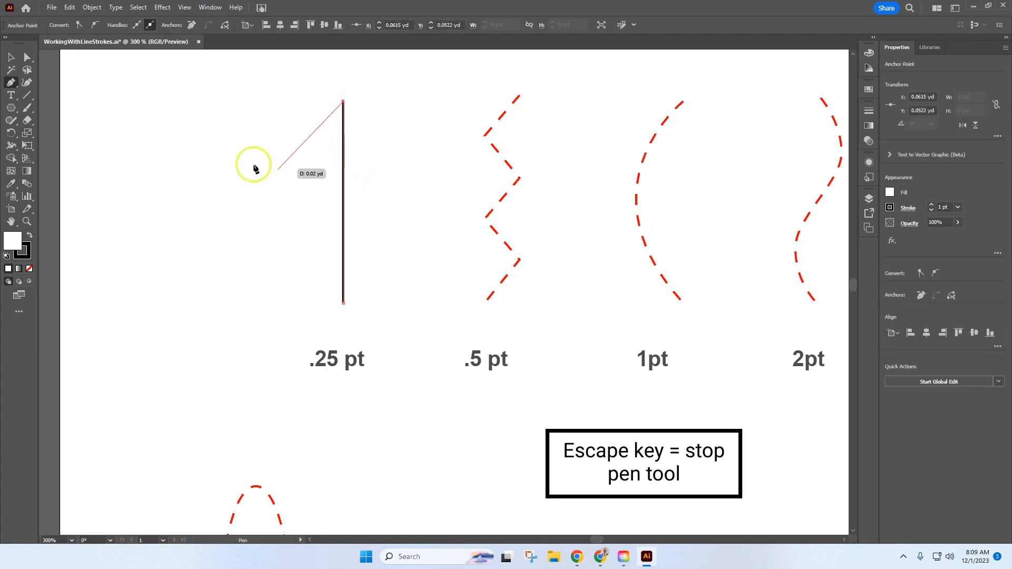
key("Escape")
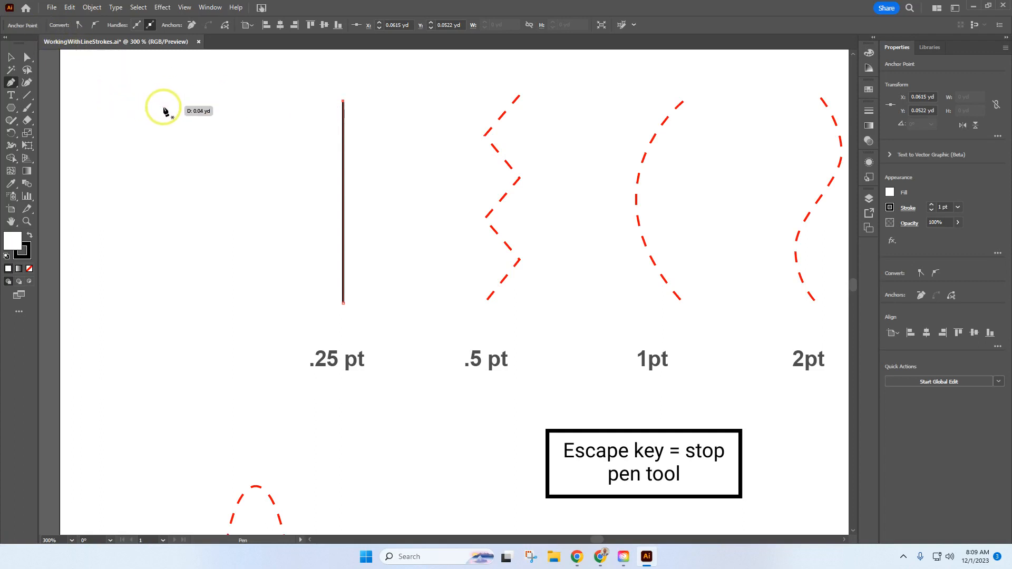
- Set the stroke weight of the traced vertical line to 0.25 pt
left_click(11, 57)
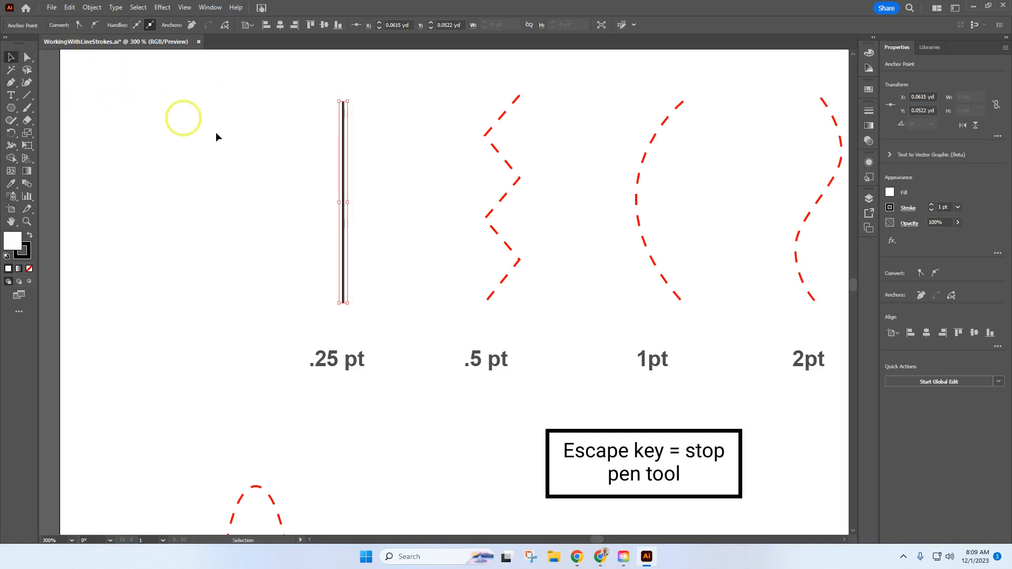
left_click(344, 169)
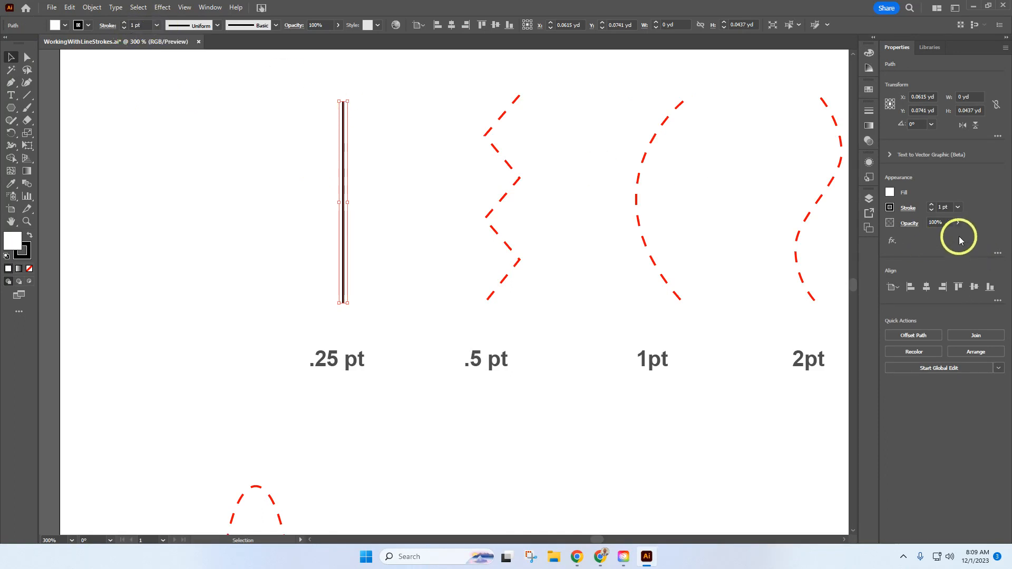
left_click(157, 25)
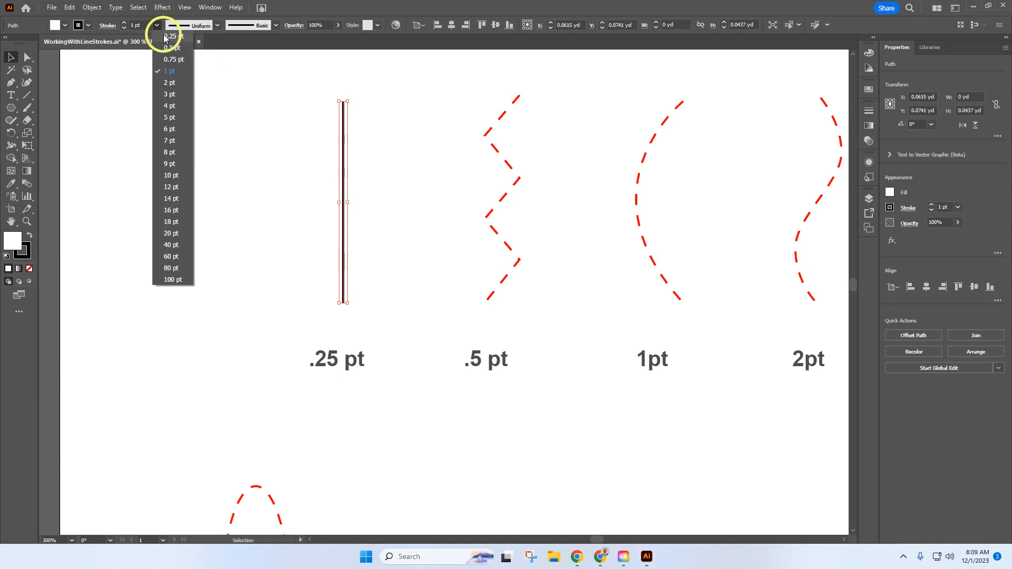
left_click(166, 36)
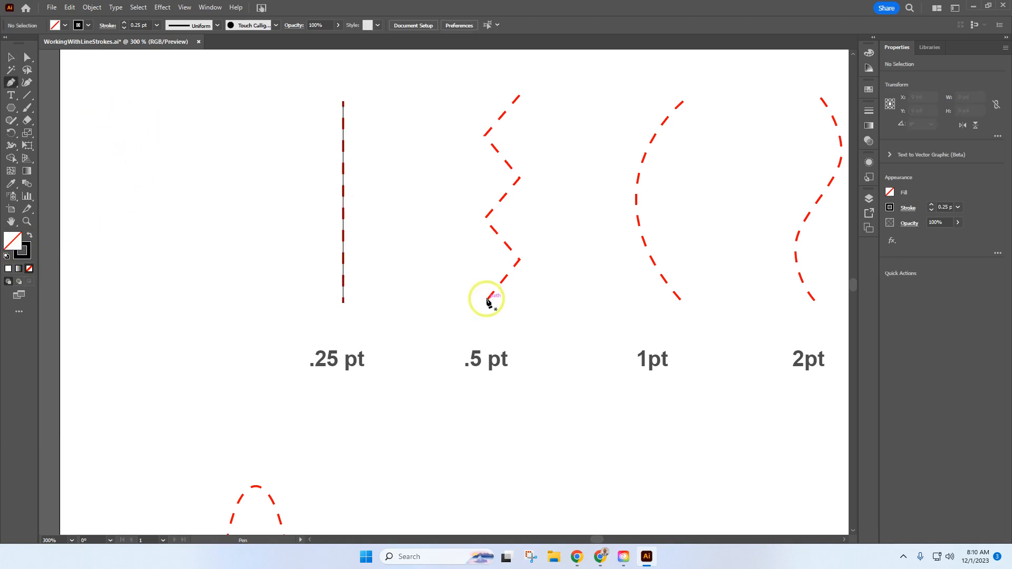
- Trace the dashed zigzag above the .5 pt label with straight Pen segments, placing an anchor at each corner from bottom to top
left_click_drag(487, 300, 521, 262)
left_click(520, 260)
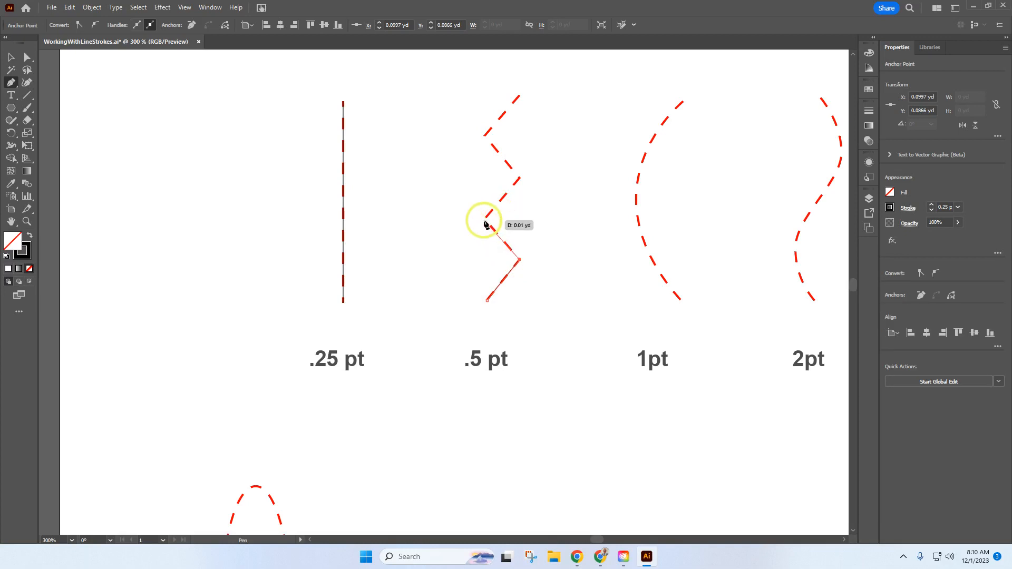
left_click(484, 218)
left_click(520, 180)
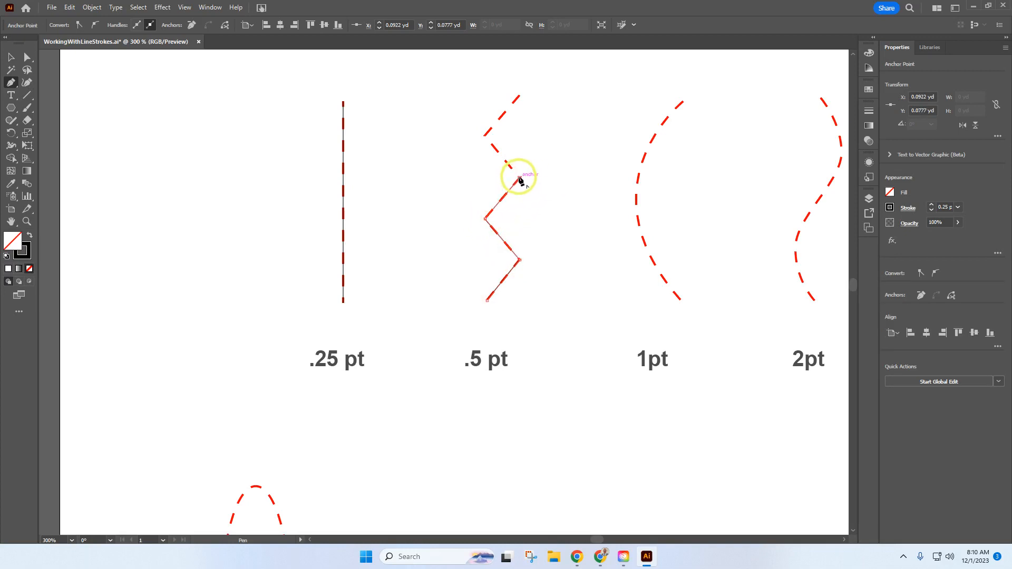
left_click(484, 136)
left_click(518, 98)
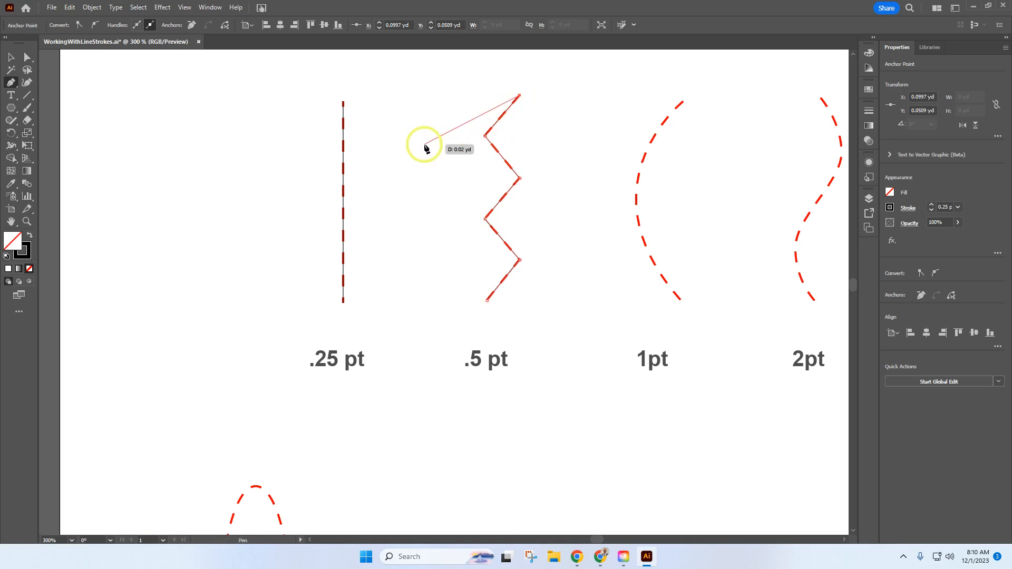
- Set the traced zigzag's stroke weight to 0.5 pt and deselect it
left_click(11, 57)
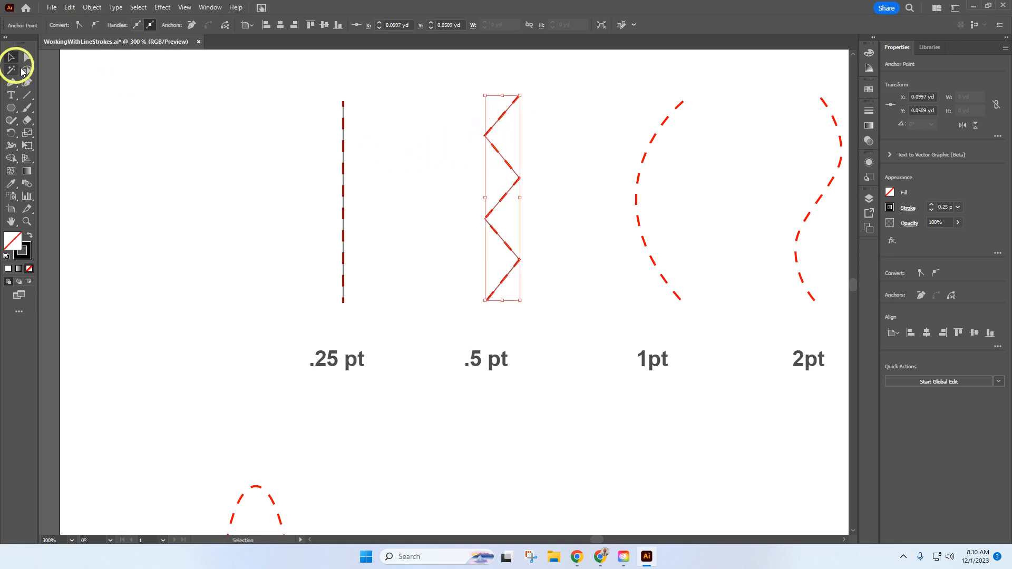
left_click(504, 244)
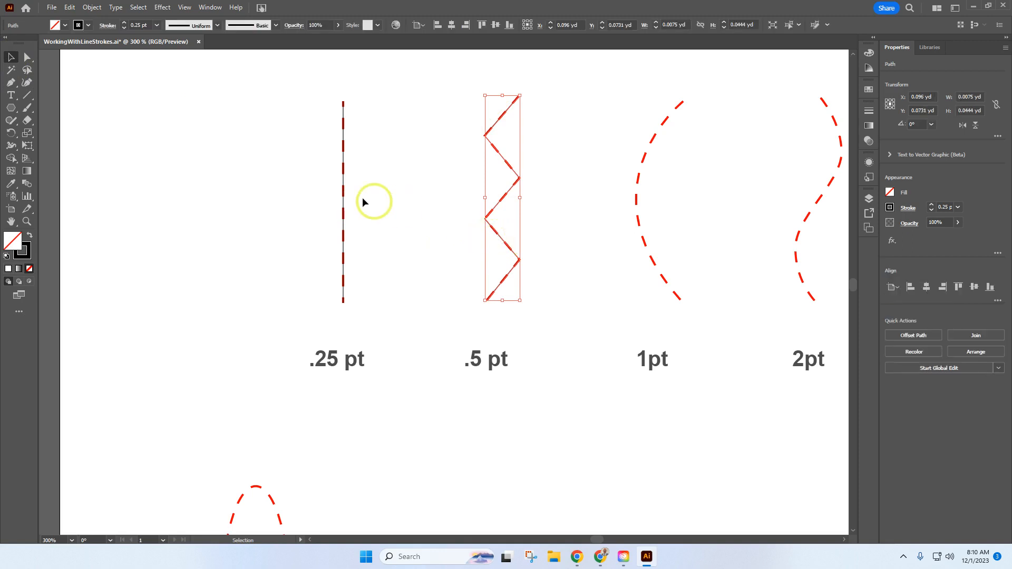
left_click(157, 25)
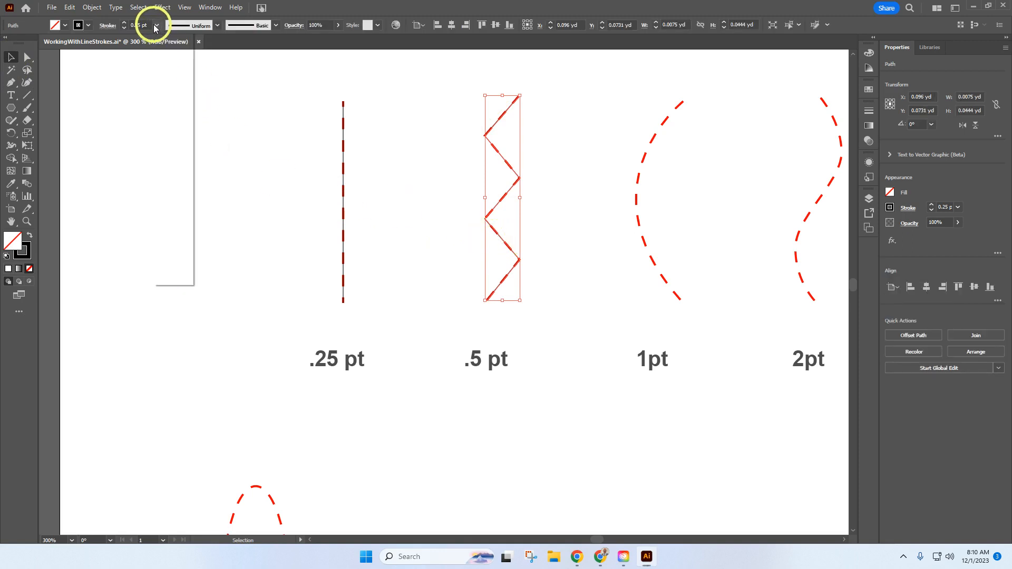
left_click(166, 51)
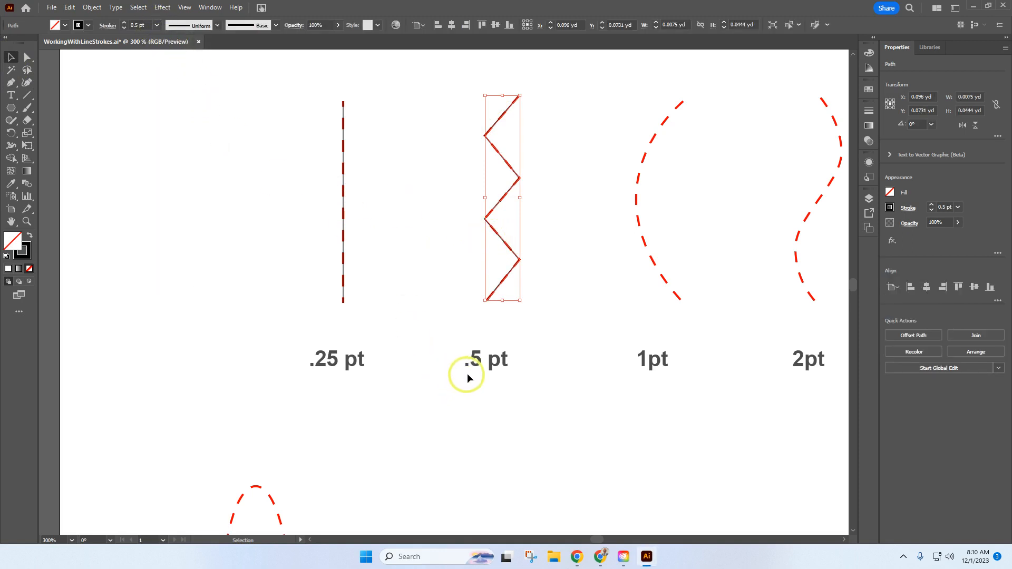
left_click(561, 320)
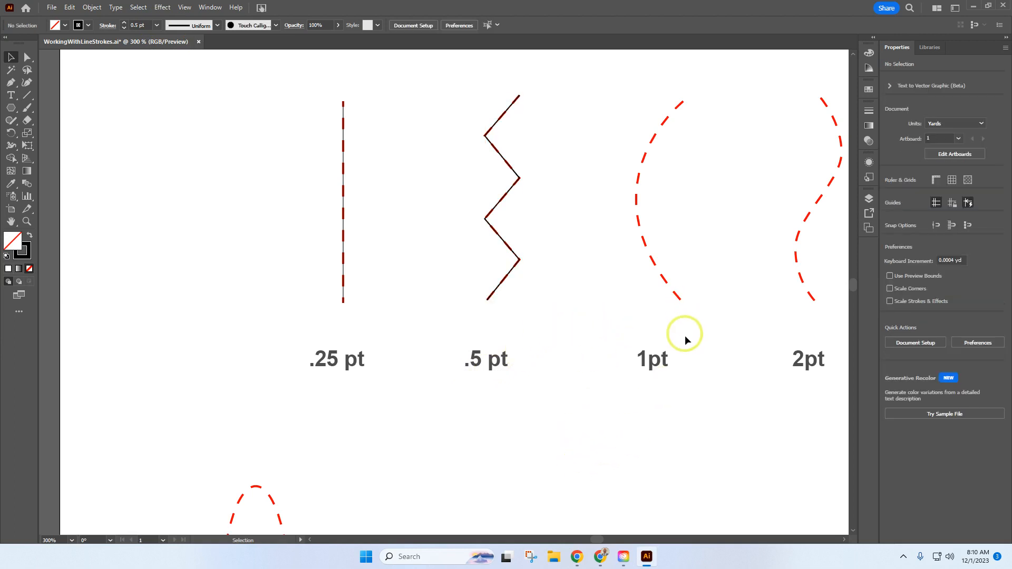
- Trace the dashed arc above the 1pt label with the Pen tool, using one curved segment from its lower to upper end
scroll(685, 335, "up", 3)
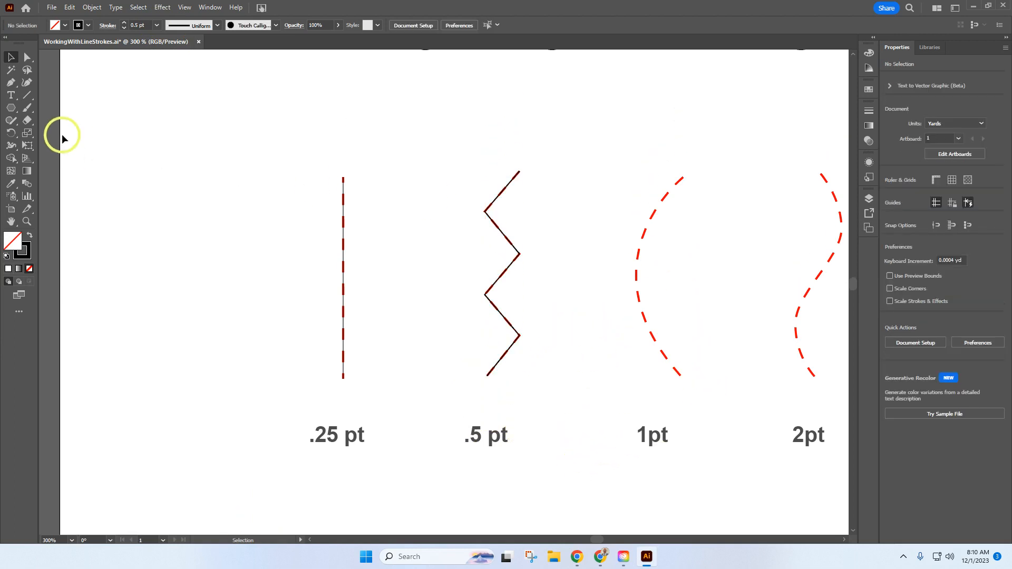
left_click(10, 82)
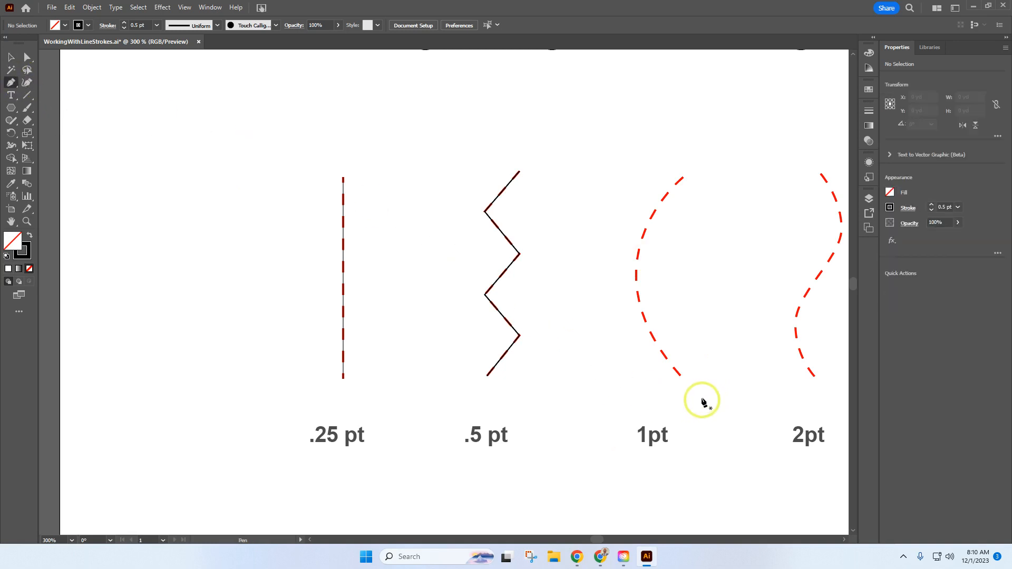
left_click(680, 376)
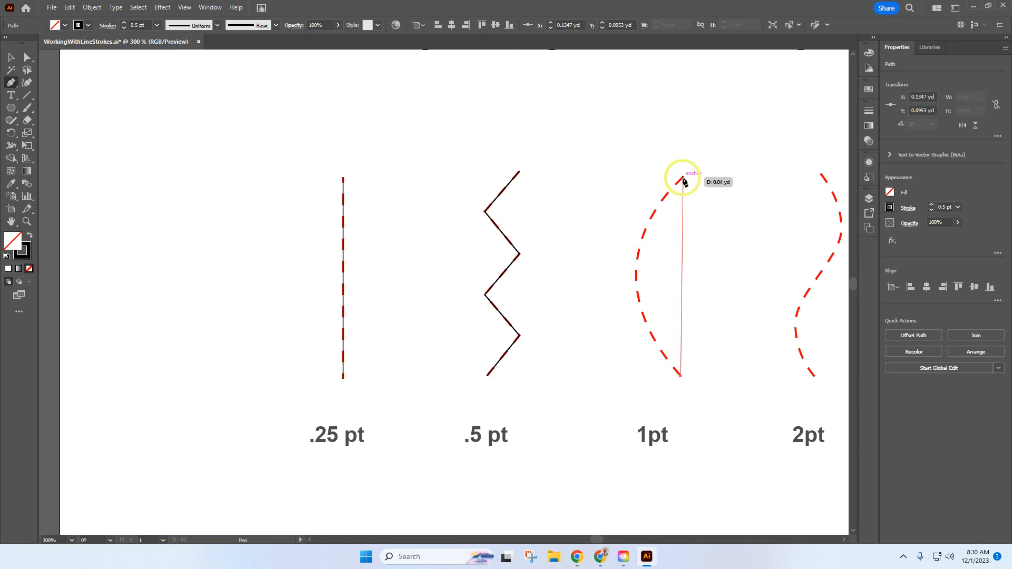
left_click_drag(683, 179, 788, 85)
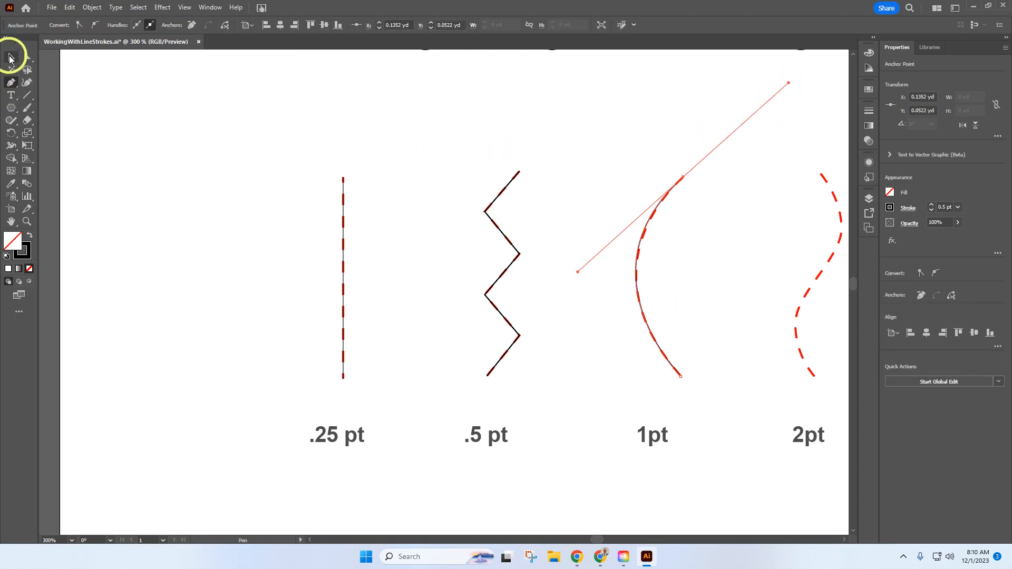
- Set the traced arc's stroke weight to 1 pt and deselect it
left_click(11, 56)
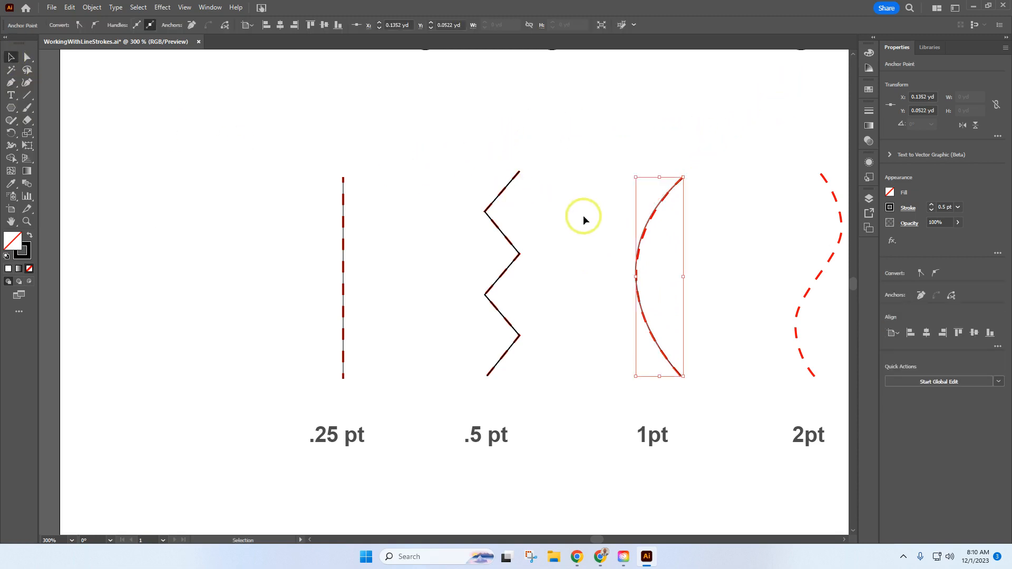
left_click(655, 214)
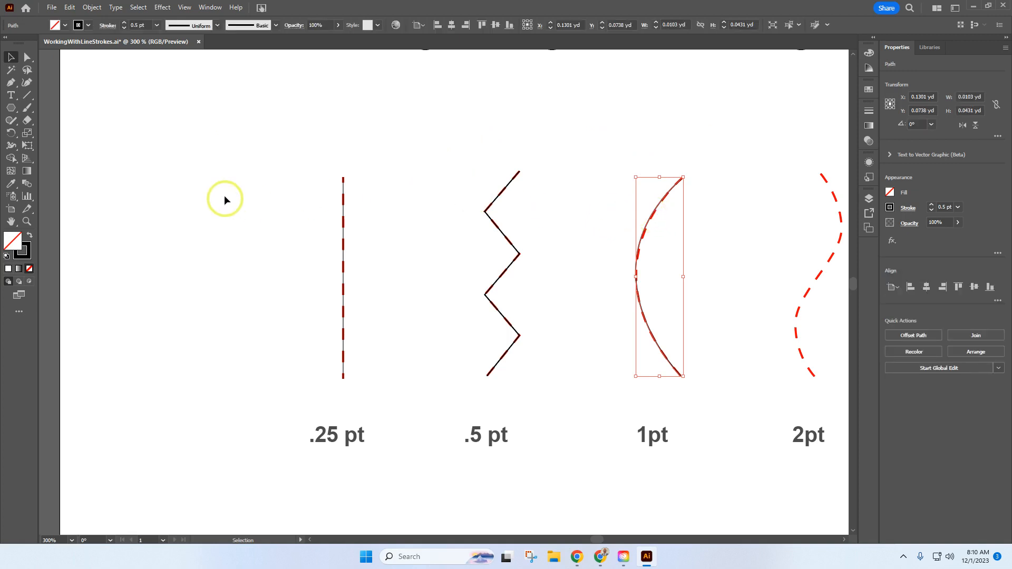
left_click(155, 26)
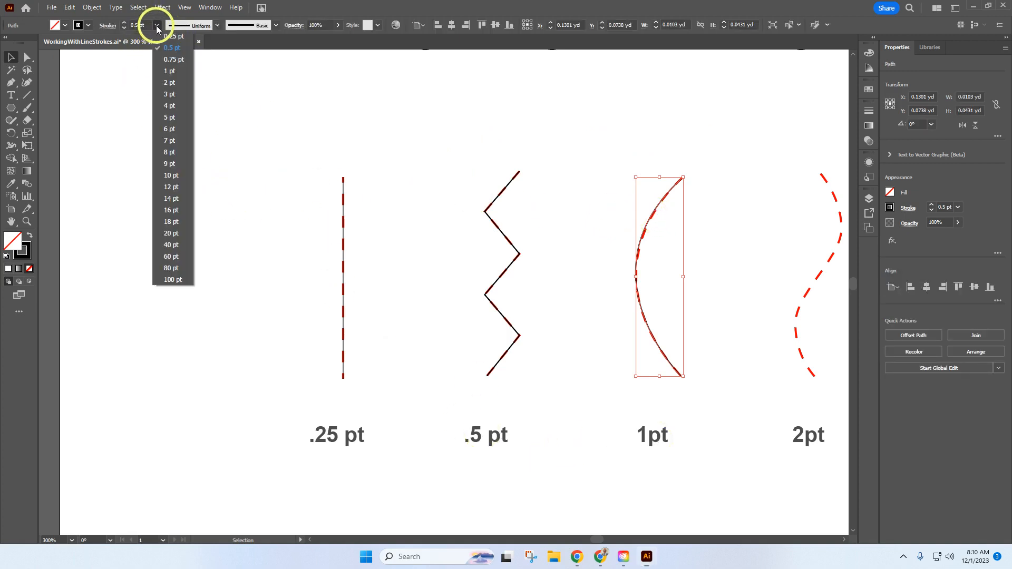
left_click(172, 72)
left_click(579, 196)
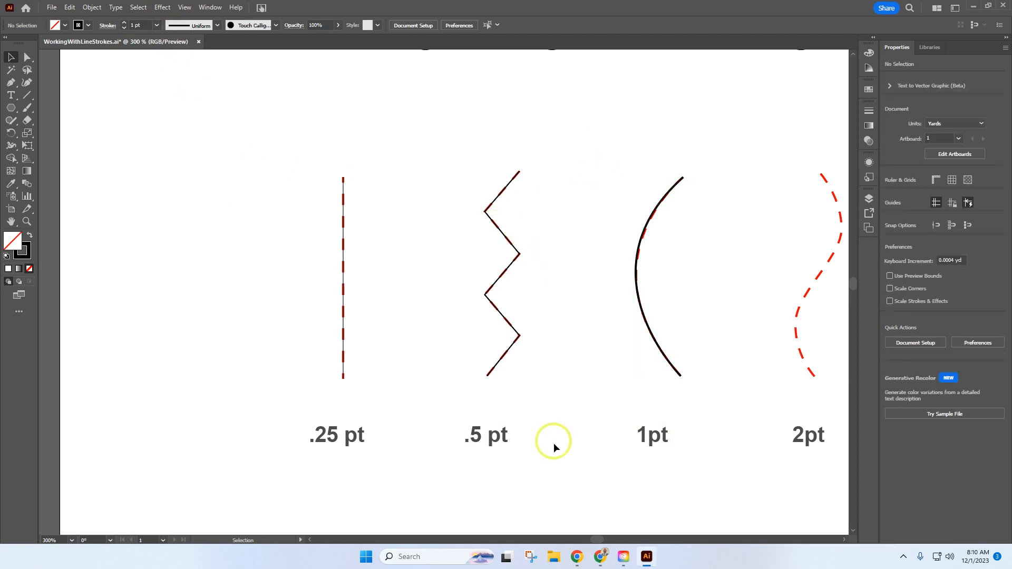
- Trace the dashed S-curve above the 2pt label with the Pen tool from bottom to top, placing a smooth anchor at each bend
left_click_drag(598, 539, 604, 540)
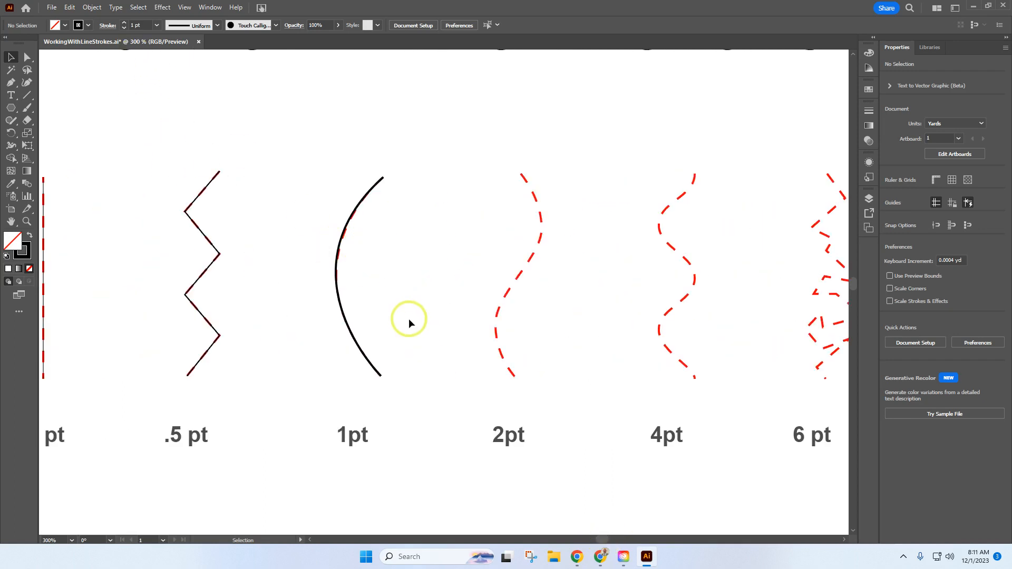
left_click(10, 82)
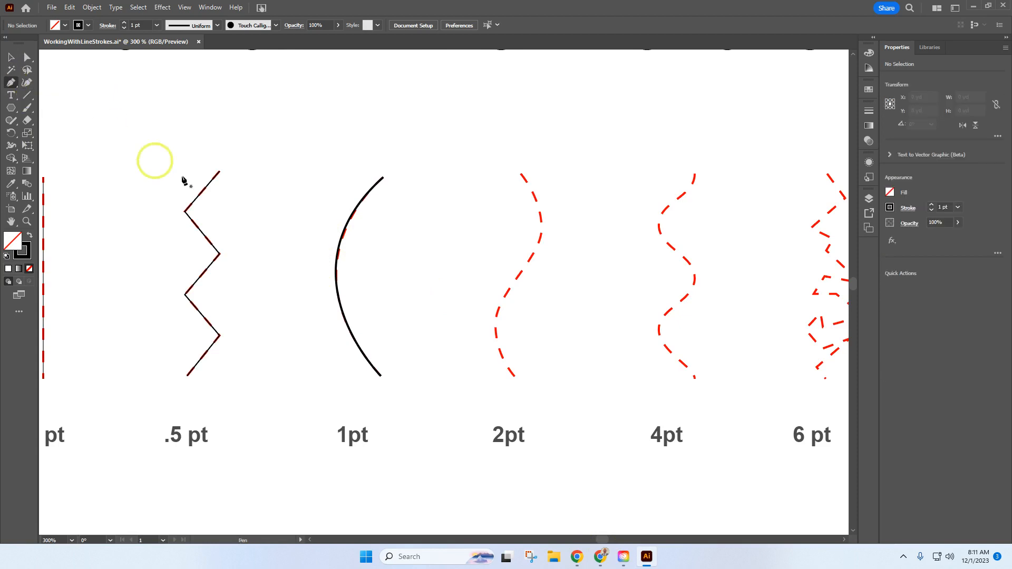
left_click(514, 376)
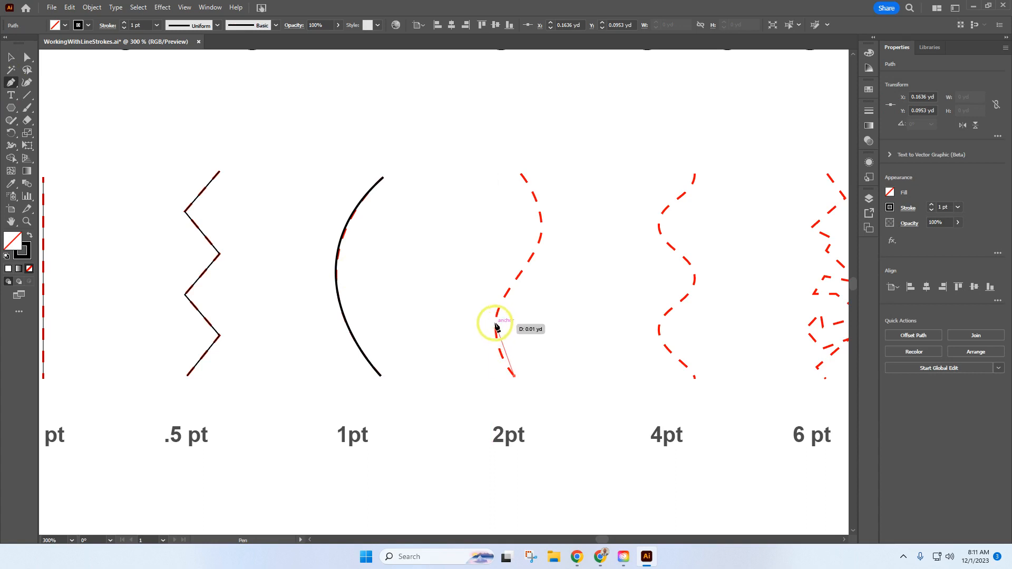
left_click_drag(496, 326, 496, 307)
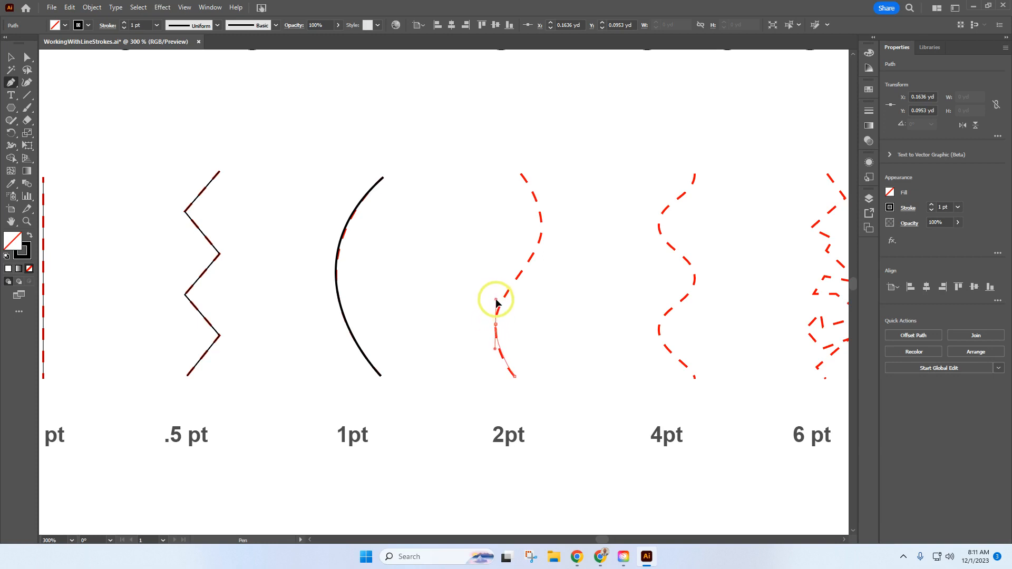
mouse_move(496, 301)
left_mouse_down()
mouse_move(492, 244)
mouse_move(511, 214)
mouse_move(497, 242)
mouse_move(504, 231)
mouse_move(496, 297)
left_mouse_up()
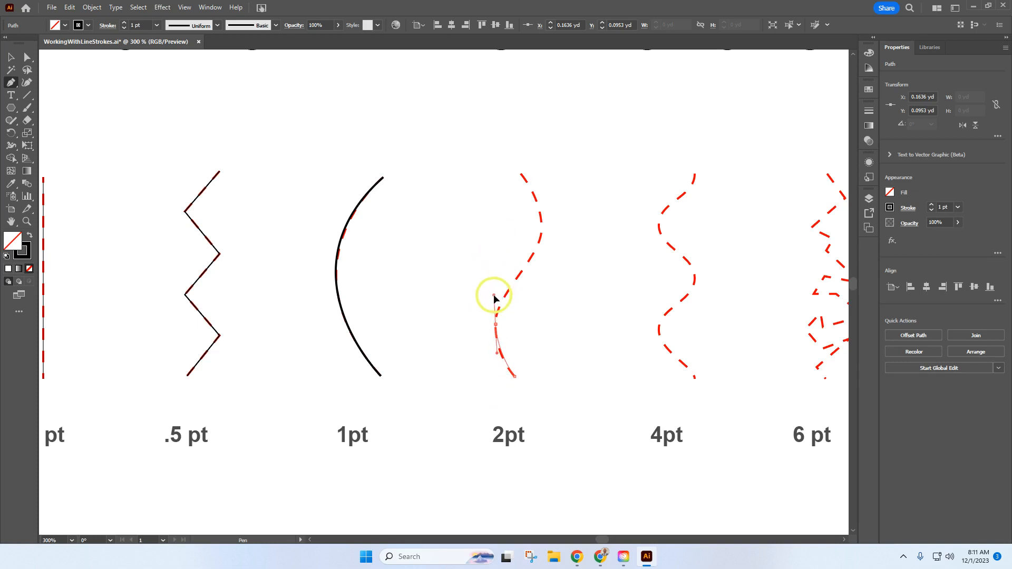
left_click_drag(496, 298, 496, 296)
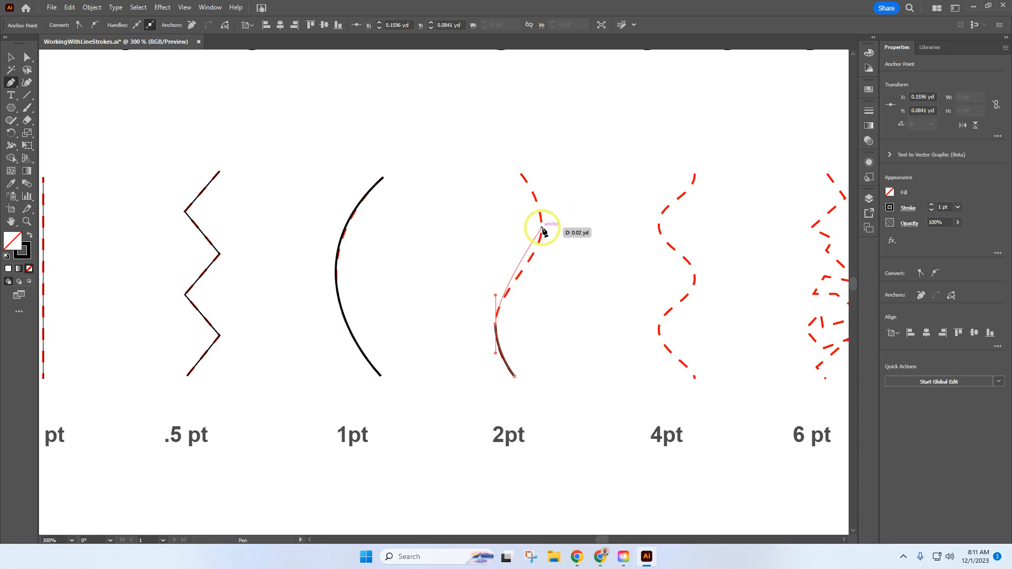
left_click_drag(542, 228, 541, 209)
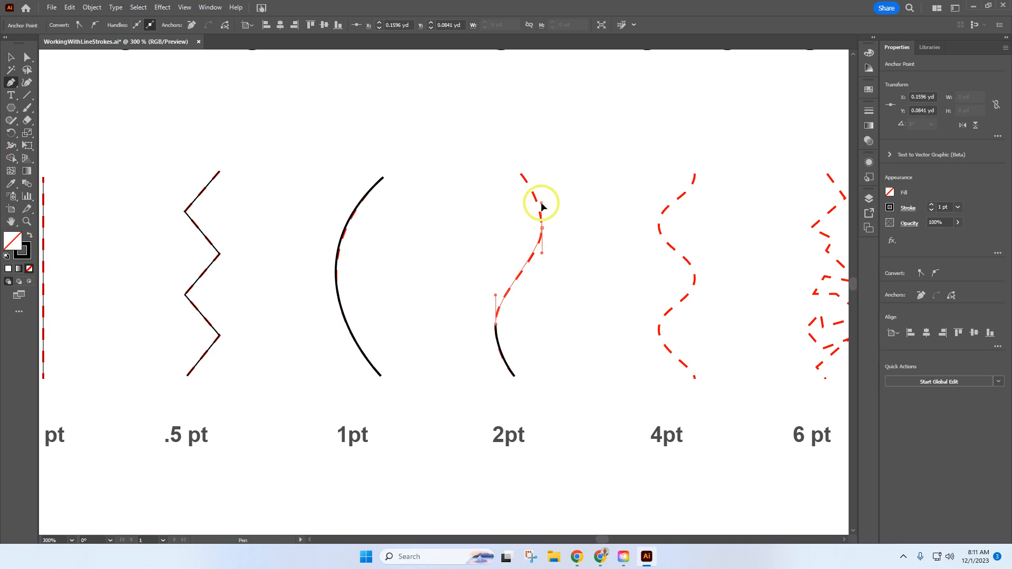
left_click_drag(540, 203, 541, 203)
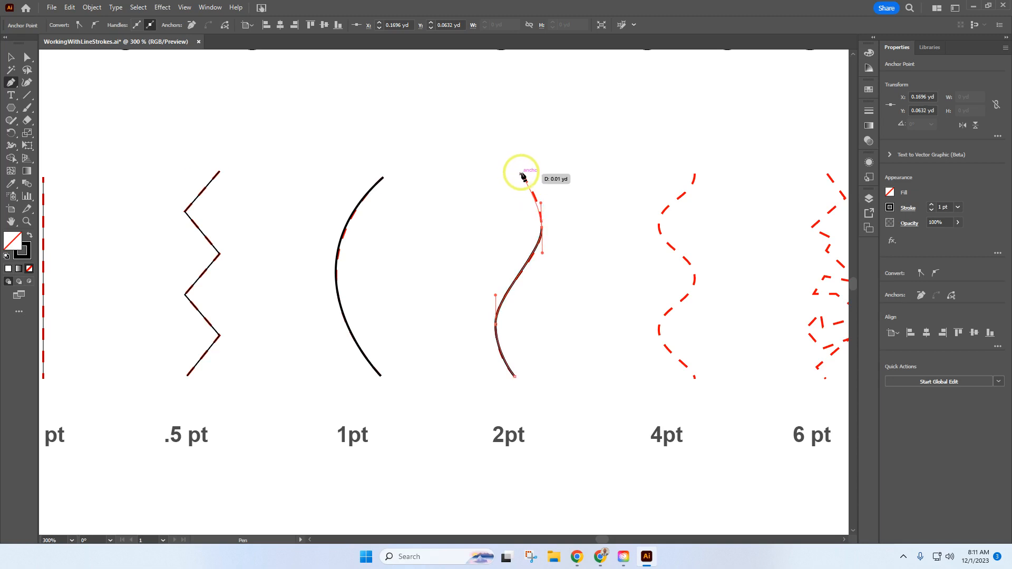
left_click(521, 174)
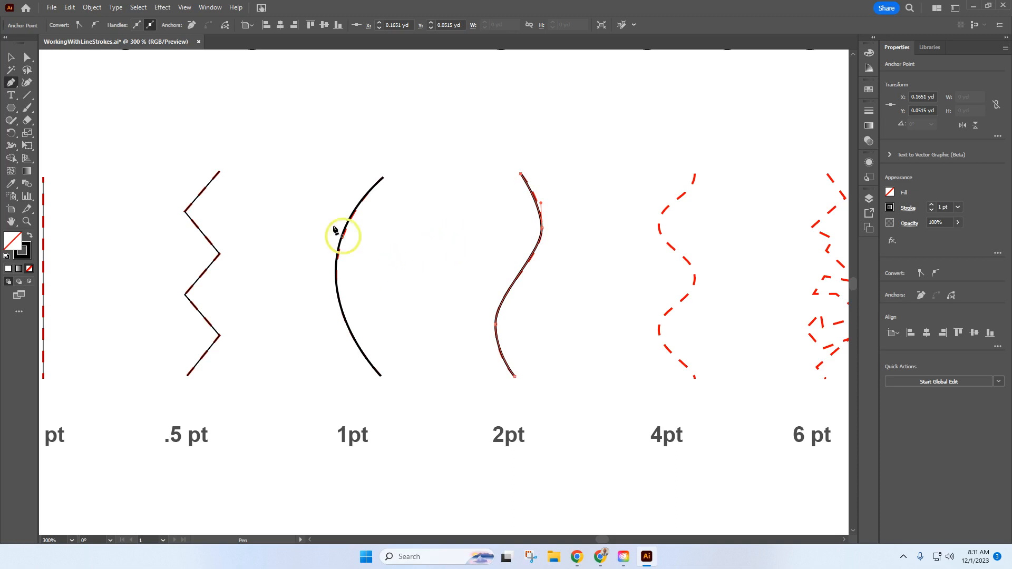
- Set the traced S-curve's stroke weight to 2 pt and deselect it
left_click(11, 57)
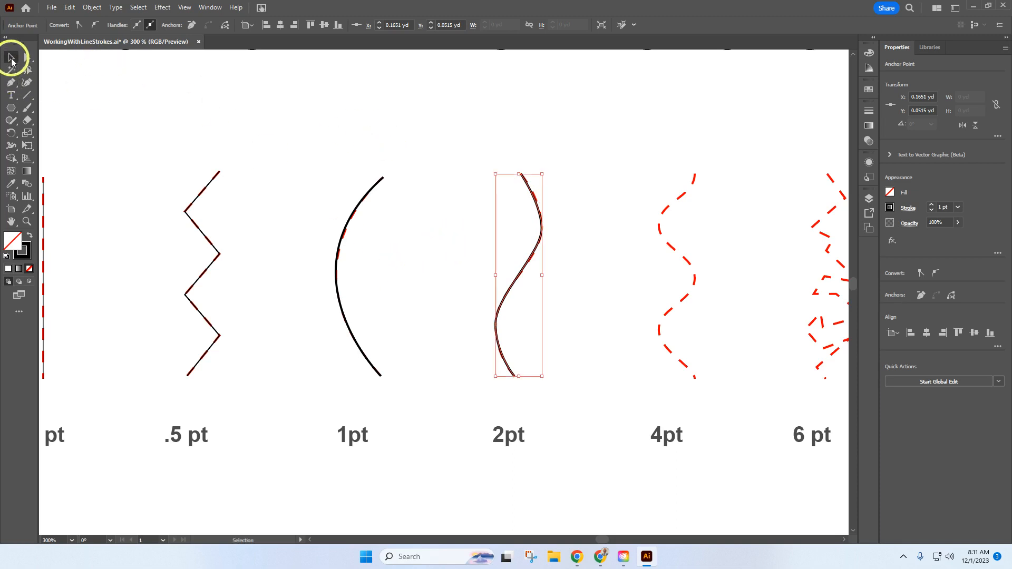
left_click(532, 200)
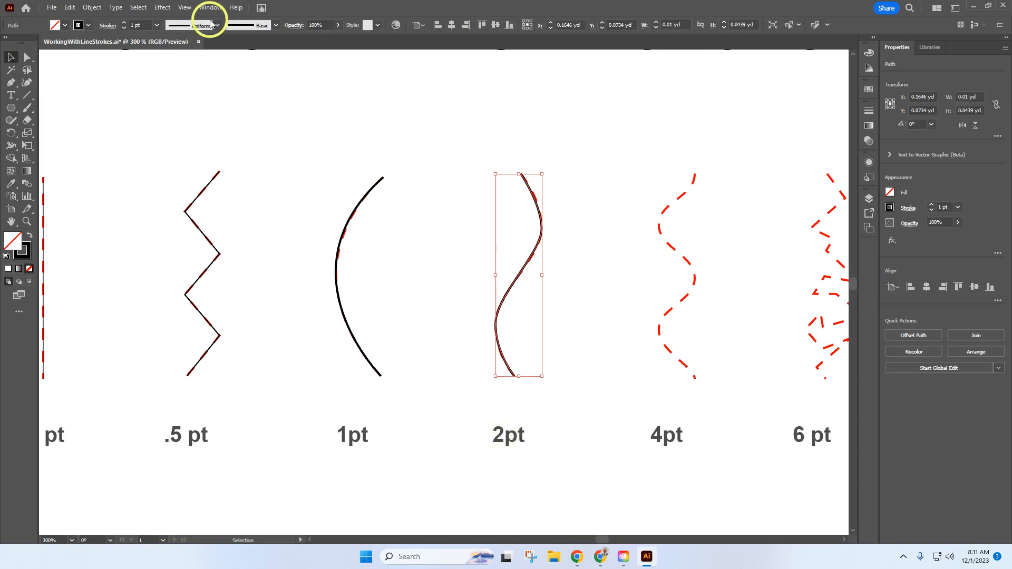
left_click(156, 25)
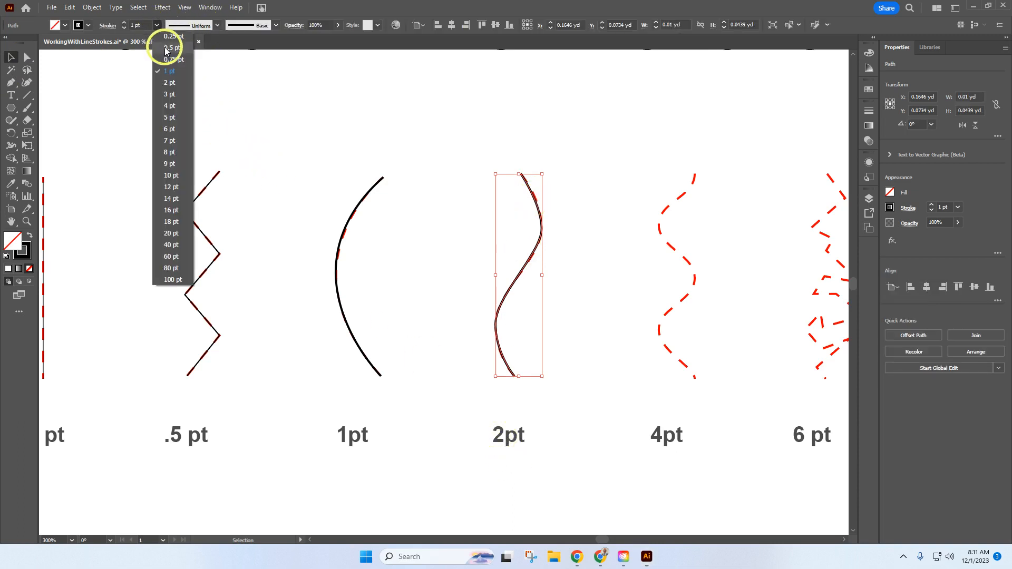
left_click(169, 83)
left_click(558, 138)
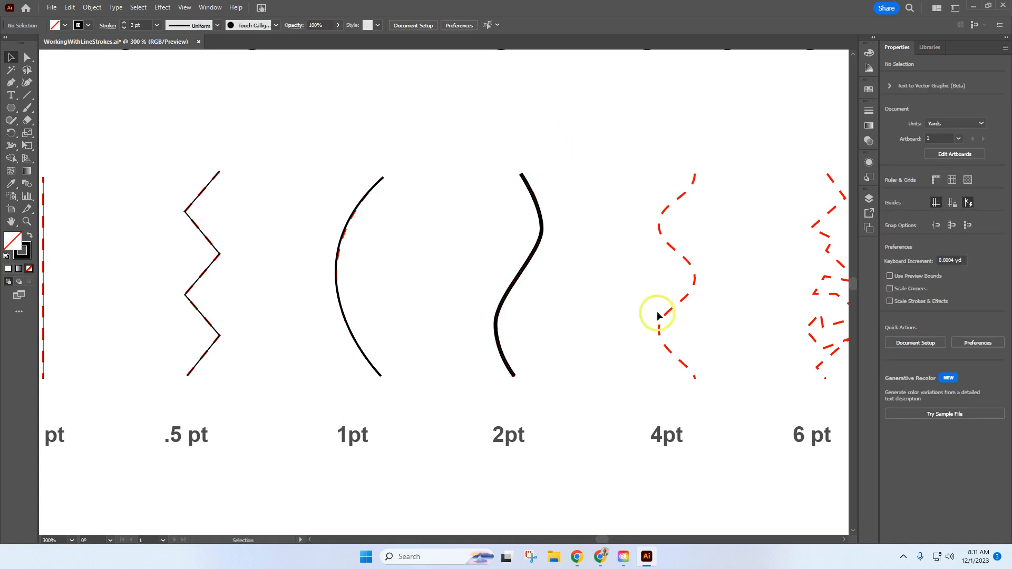
- Trace the dashed wave above the 4pt label with the Pen tool from bottom to top, using smooth anchors at the ends and each bend
left_click_drag(608, 539, 611, 539)
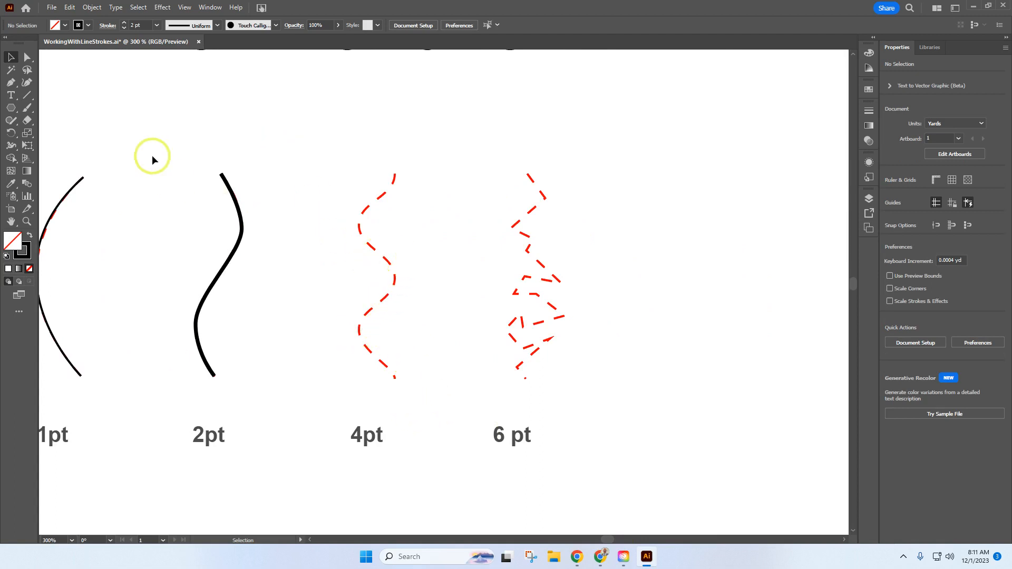
left_click(11, 83)
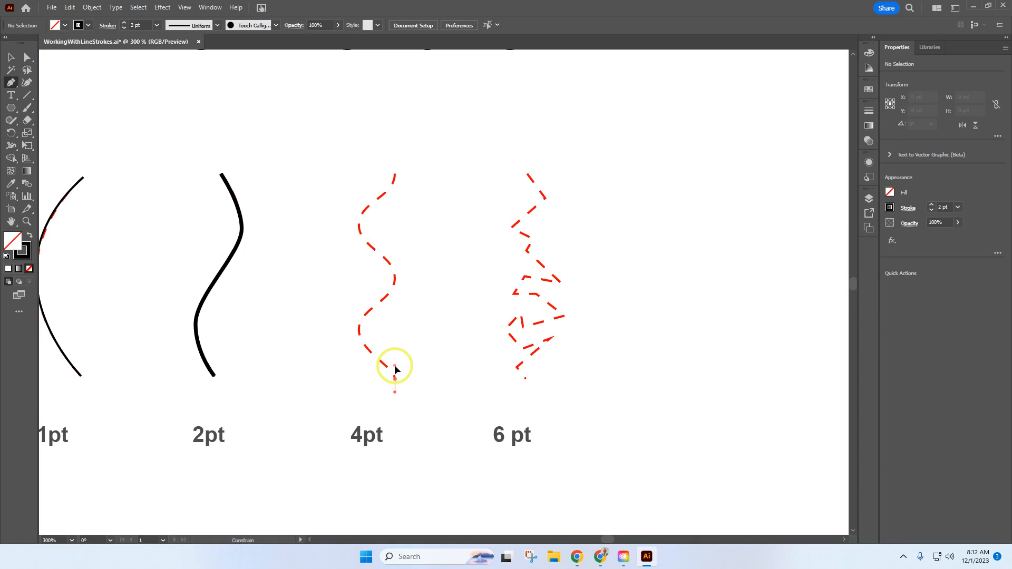
left_click_drag(395, 366, 395, 364)
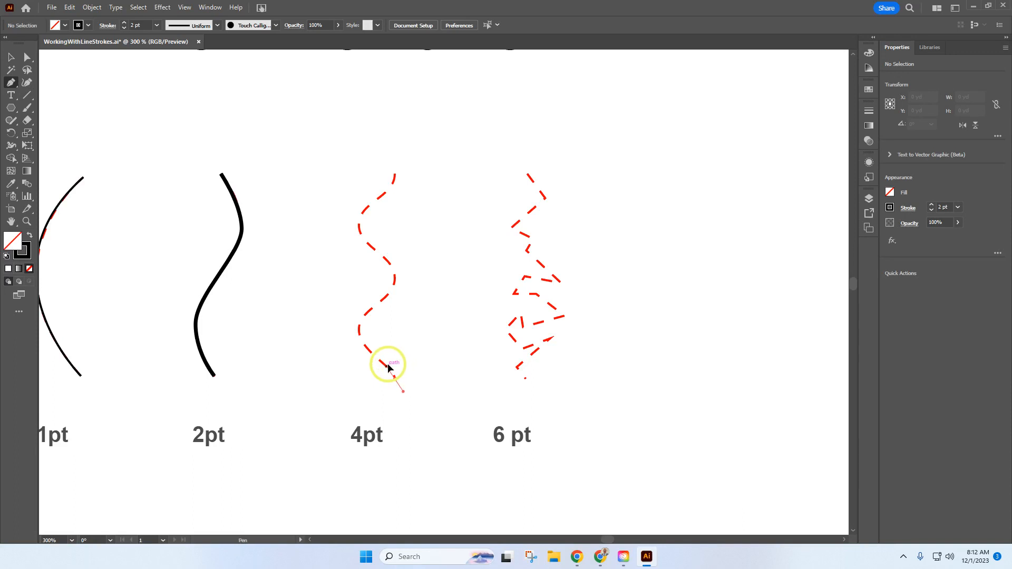
left_click_drag(388, 367, 395, 367)
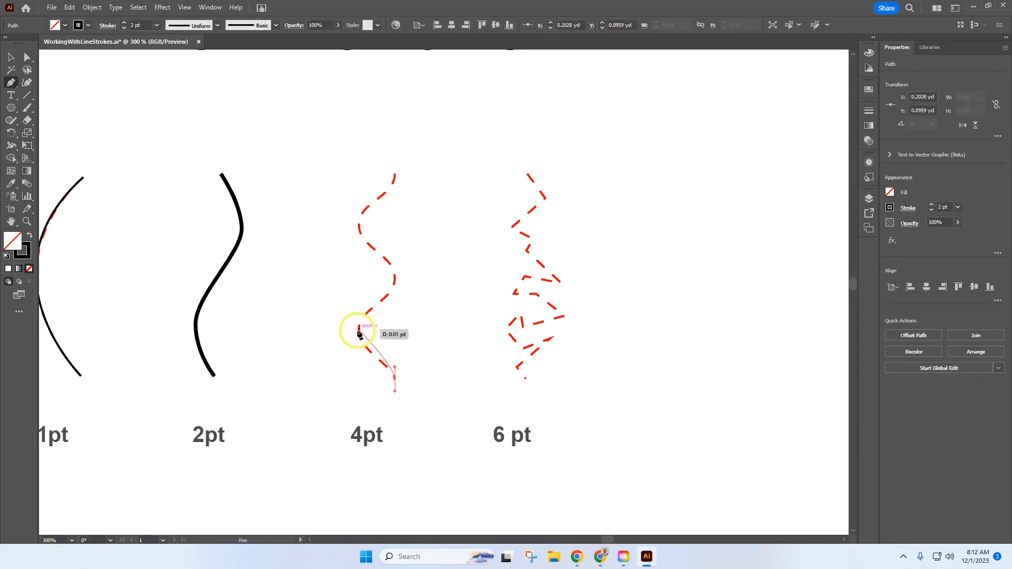
left_click_drag(358, 331, 358, 319)
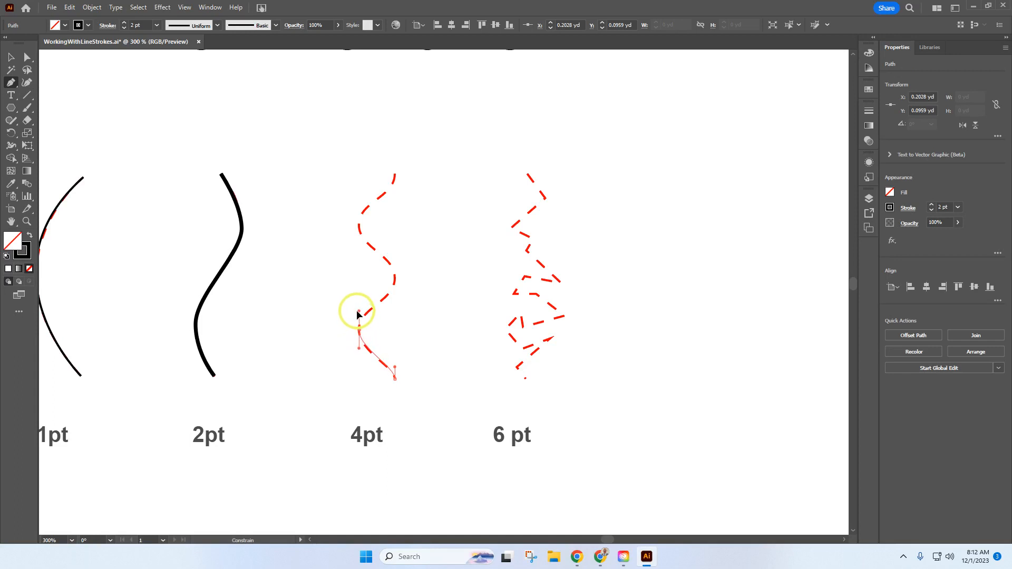
mouse_move(356, 309)
left_mouse_down()
mouse_move(351, 274)
mouse_move(353, 306)
left_mouse_up()
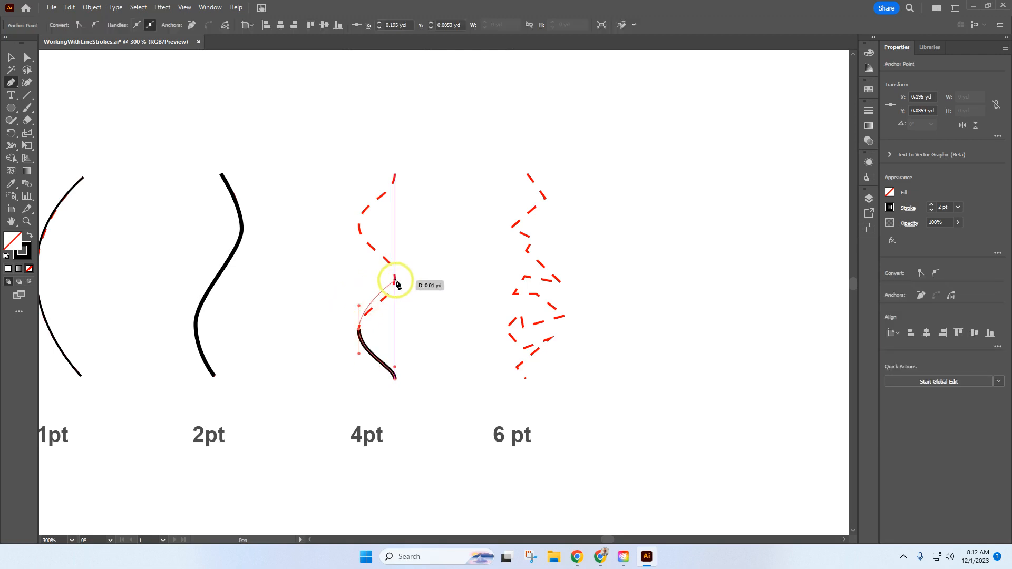
left_click_drag(395, 280, 396, 264)
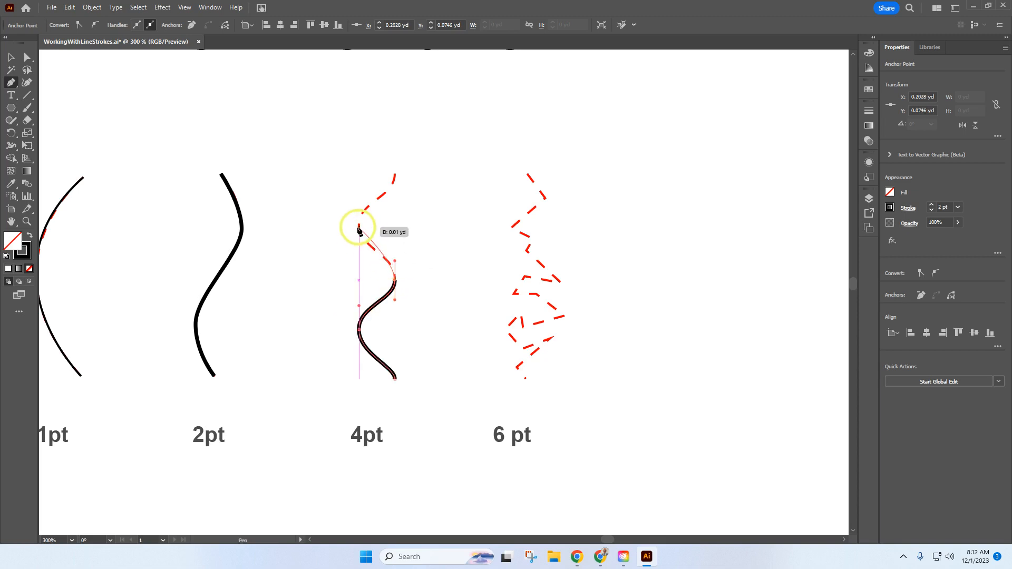
left_click_drag(359, 228, 360, 217)
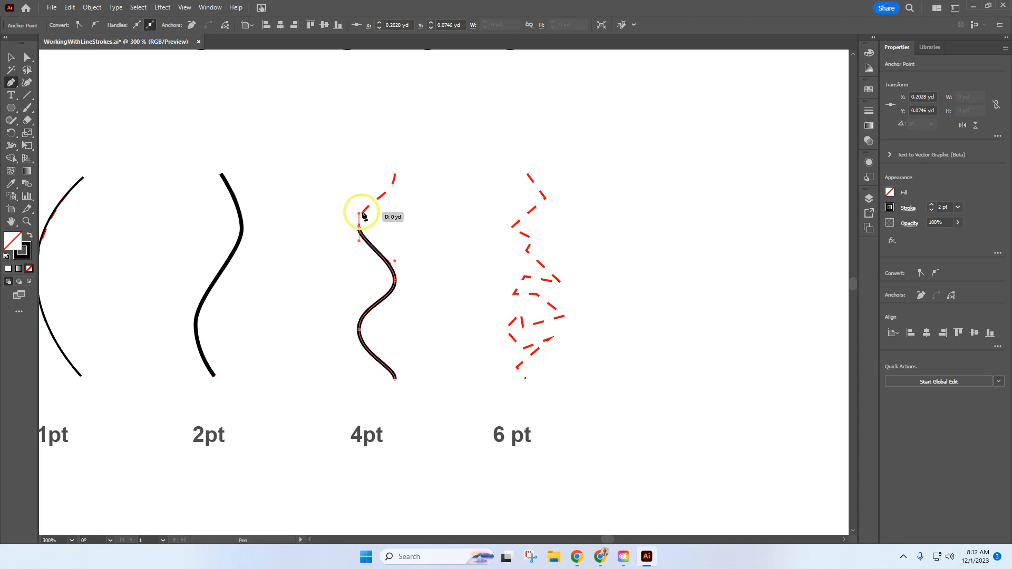
left_click_drag(394, 176, 396, 180)
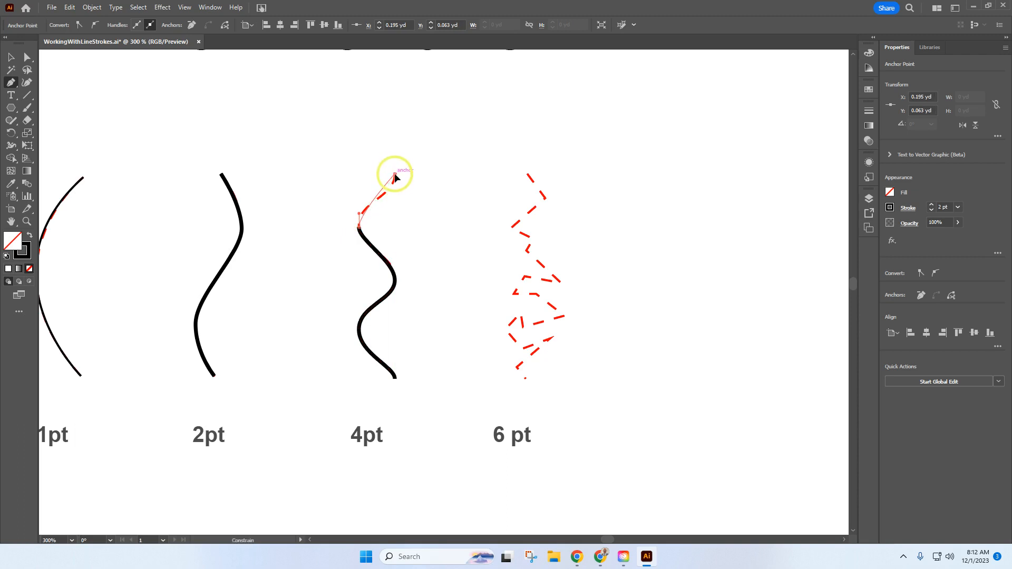
left_click_drag(395, 170, 401, 153)
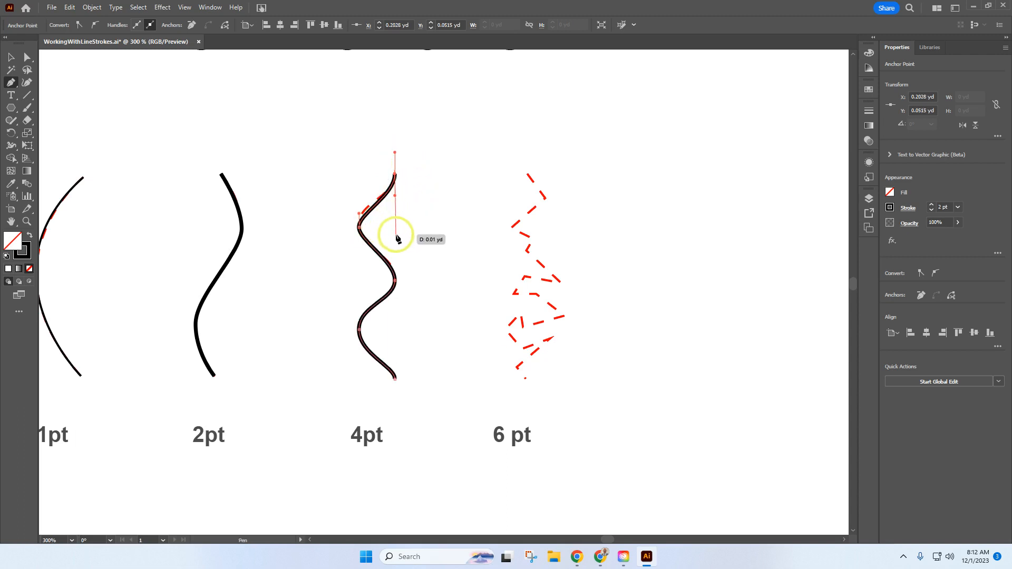
- Adjust the traced wave's uppermost bend with the Direct Selection tool to match the dashed line, and deselect the path
key("Escape")
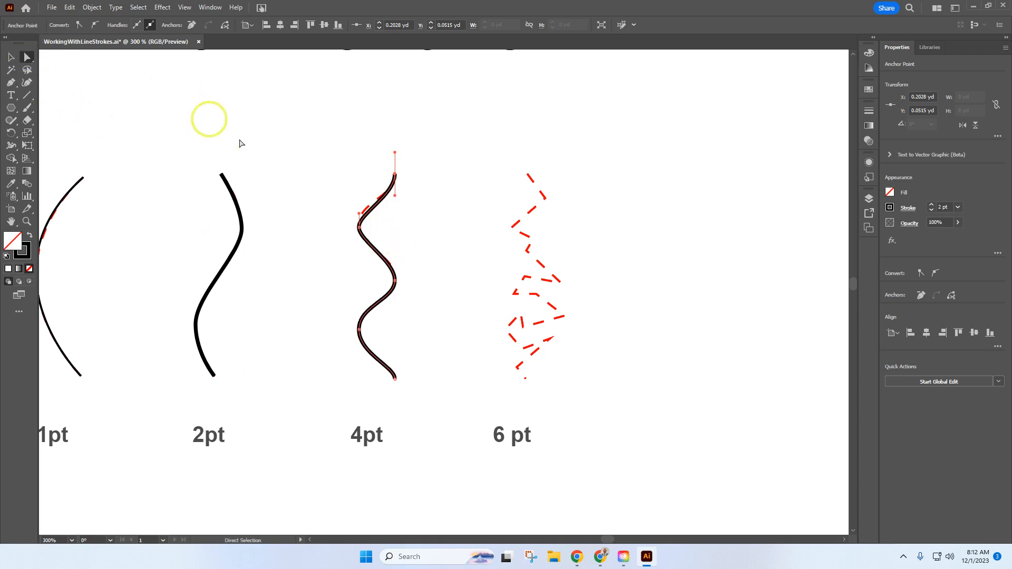
left_click_drag(360, 220, 350, 197)
left_click(330, 167)
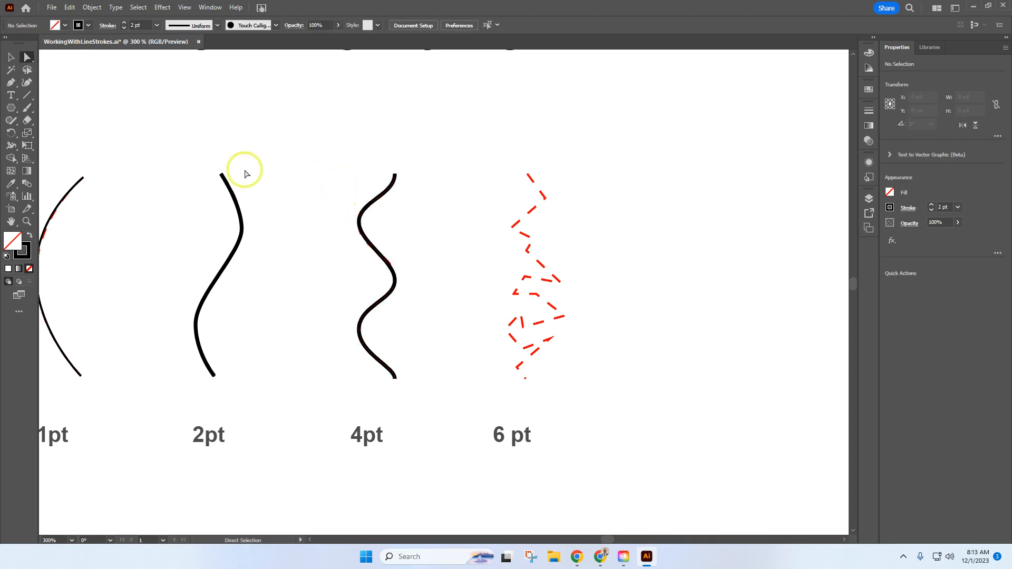
- Move the whole traced wave off its dashed guide with the Selection tool, and undo the move
left_click(15, 57)
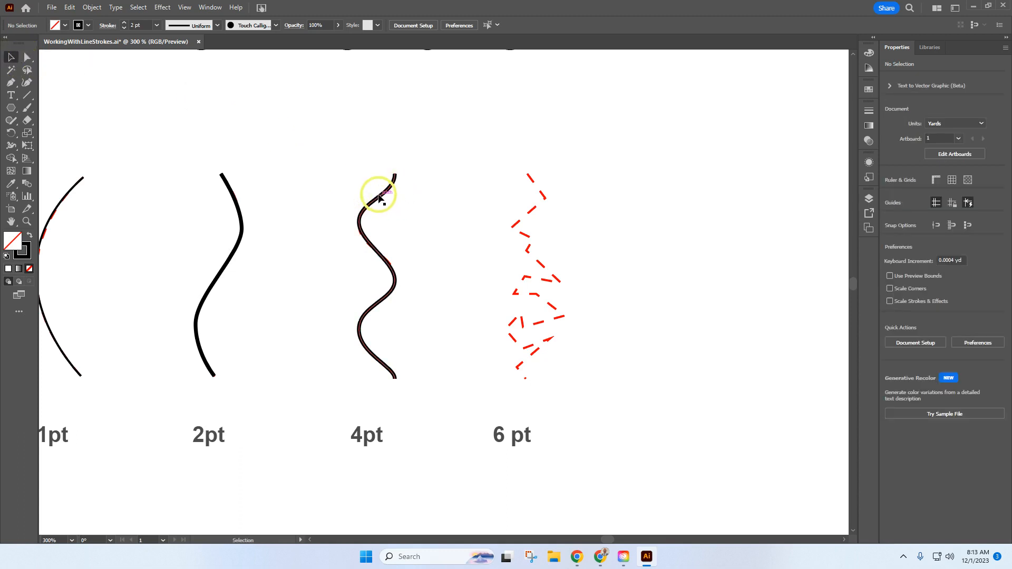
left_click_drag(378, 198, 357, 189)
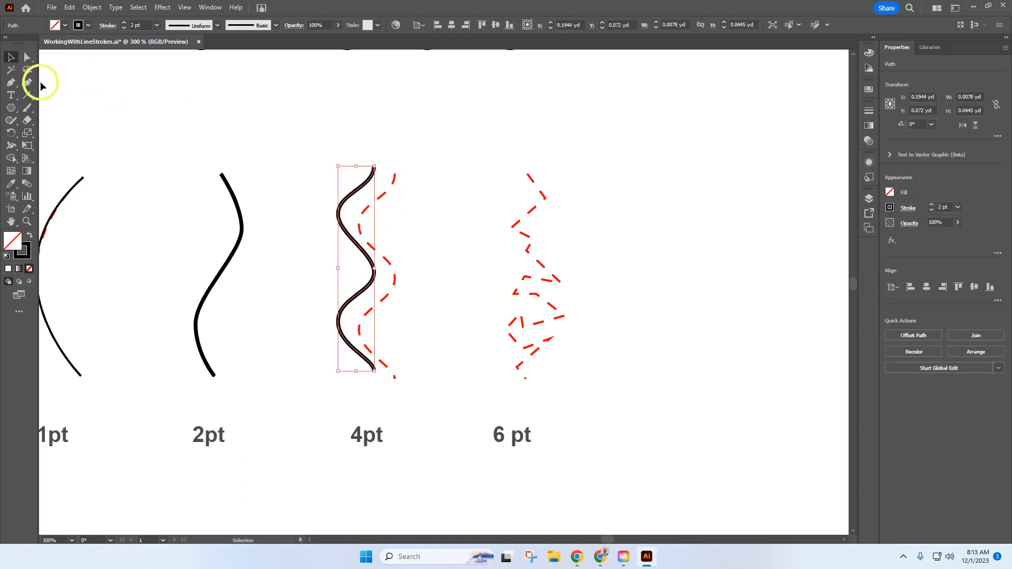
key("ctrl+z")
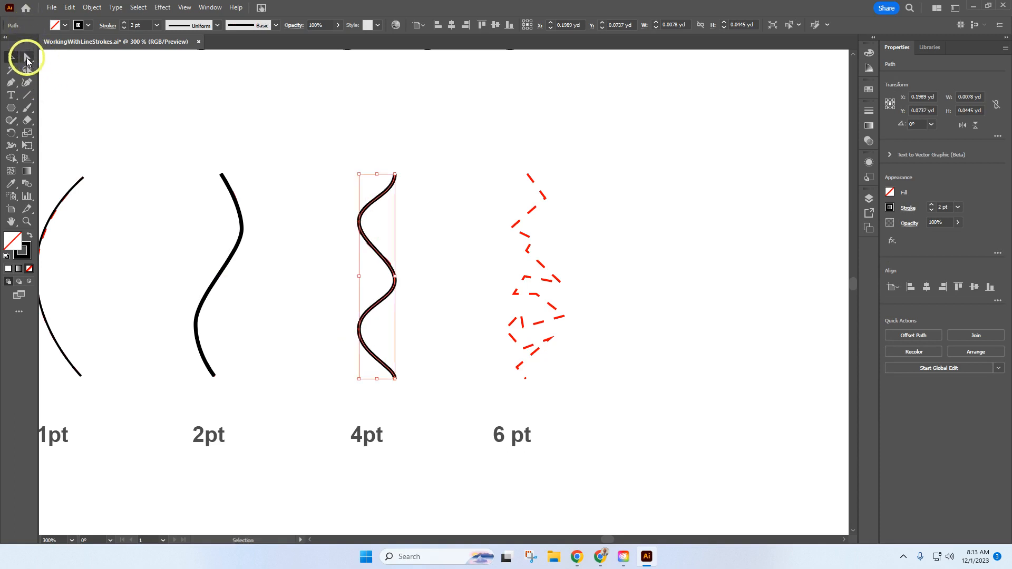
- Move only the traced wave's upper end anchor with the Direct Selection tool, and undo the change
left_click(27, 58)
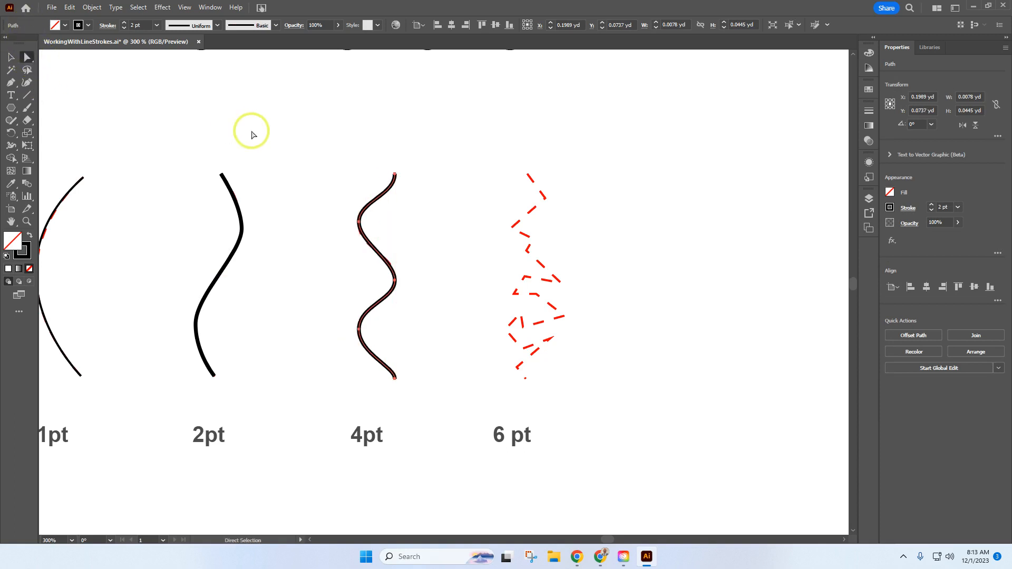
left_click(395, 175)
left_click_drag(394, 174, 412, 195)
key("ctrl+z")
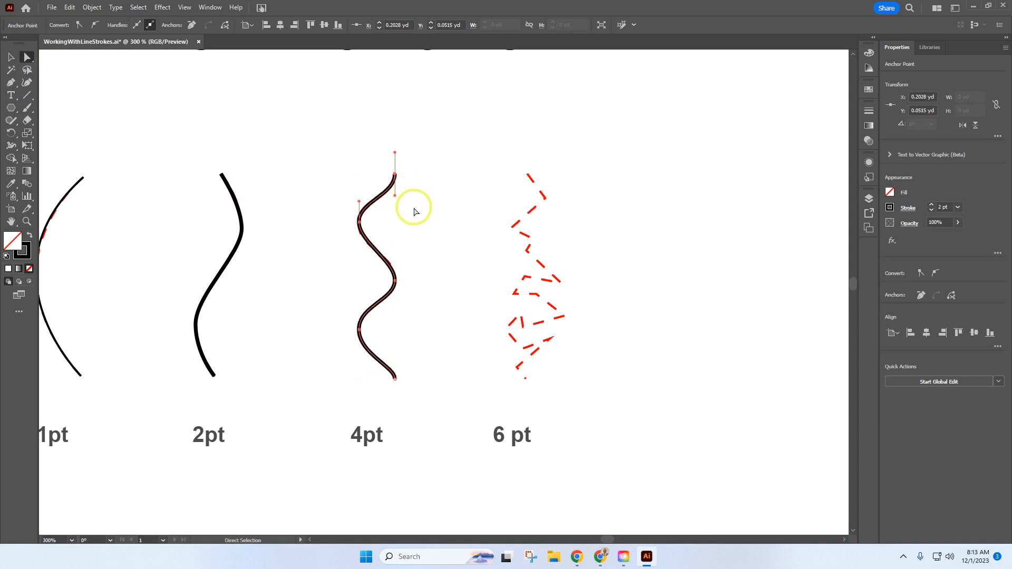
- Set the traced wave's stroke weight to 4 pt and deselect it
left_click(11, 57)
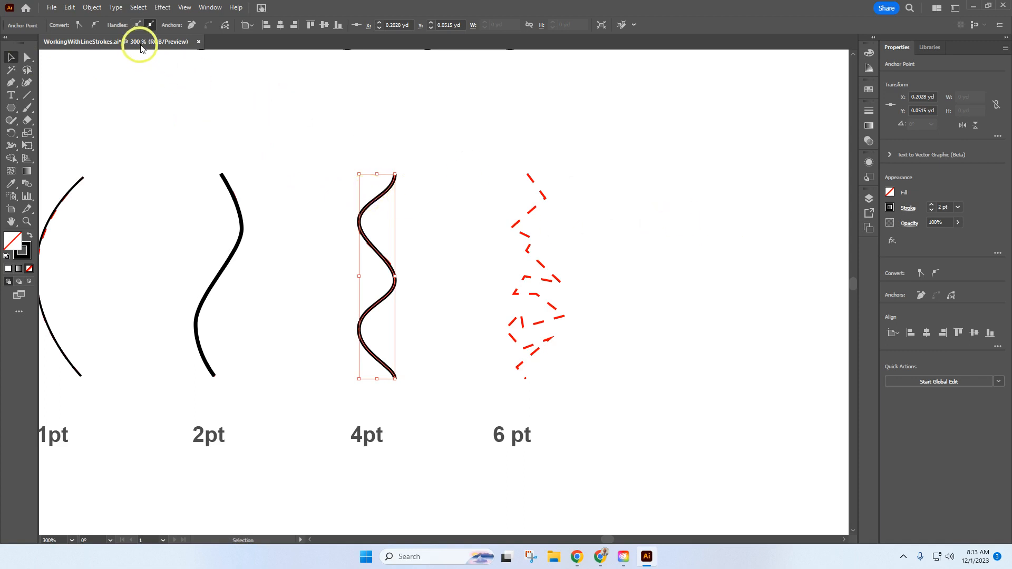
left_click(379, 195)
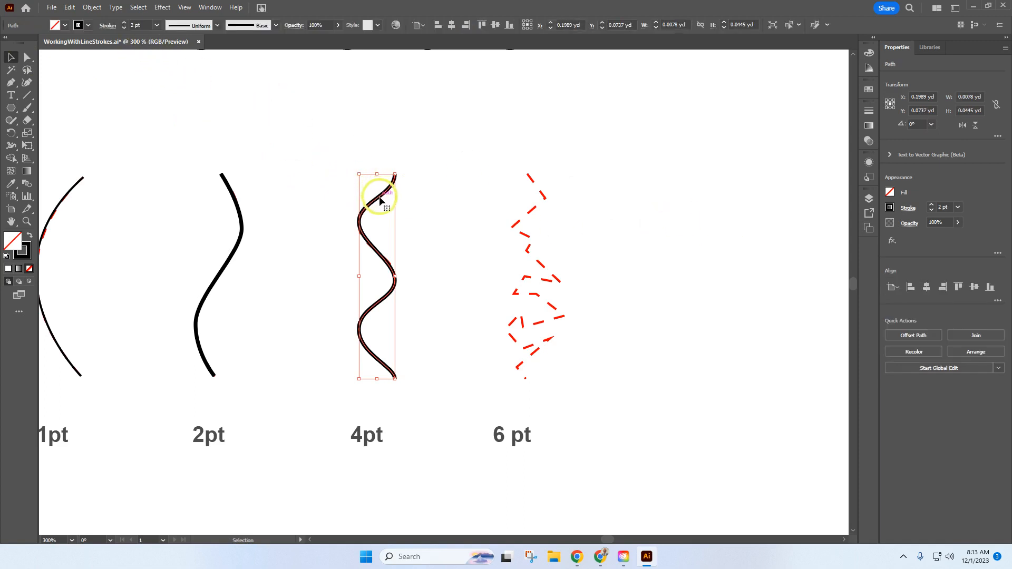
left_click(149, 24)
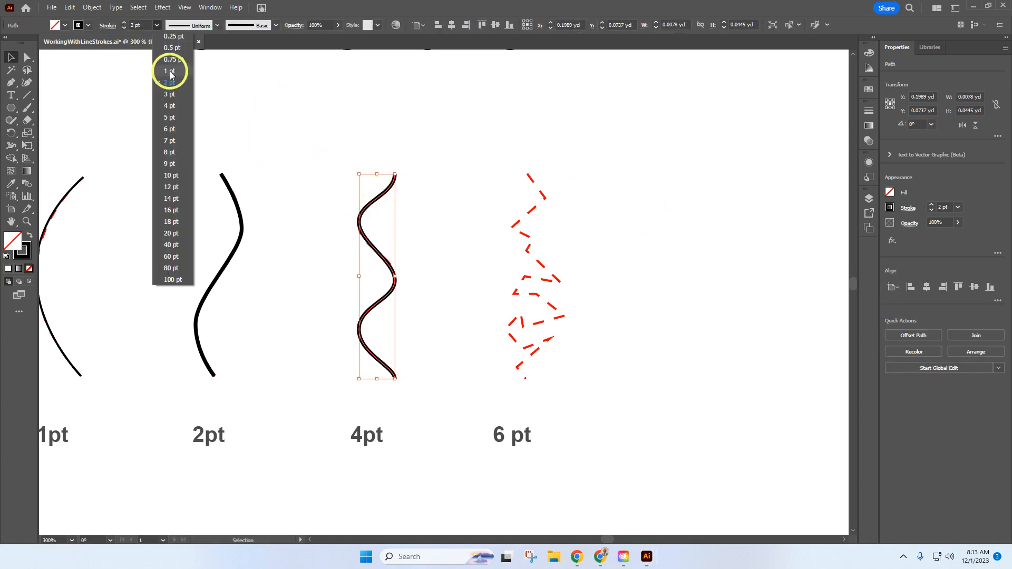
left_click(175, 104)
left_click(468, 153)
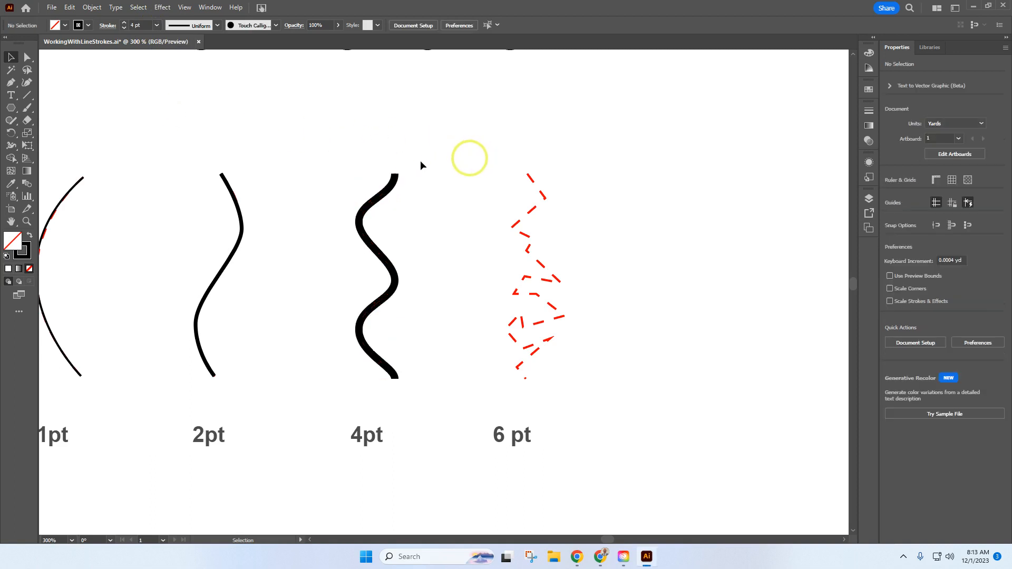
- Trace the dashed jagged line above the 6 pt label with the Pen tool, from its lower end to its upper end, and end the path
left_click(11, 83)
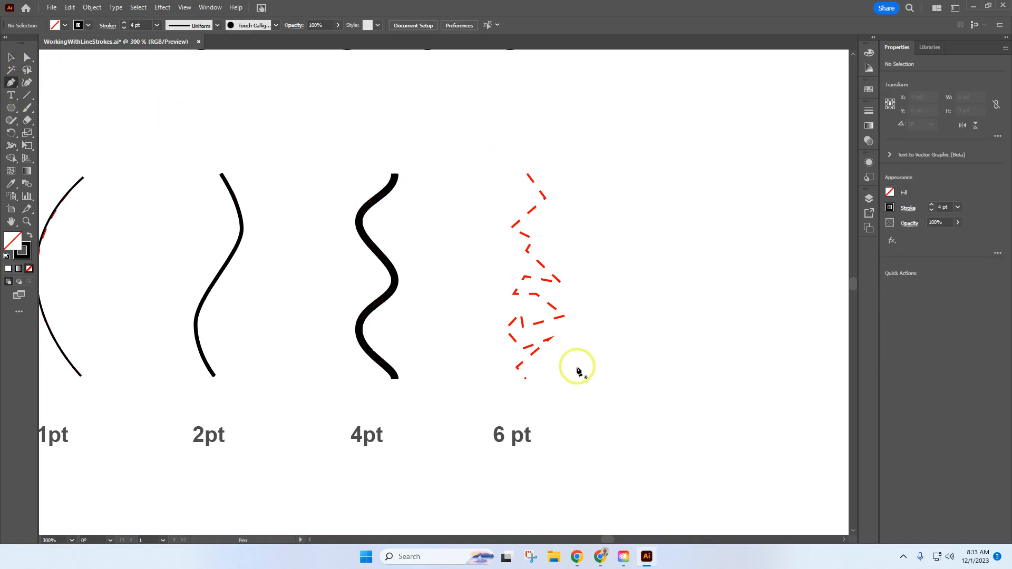
left_click(524, 378)
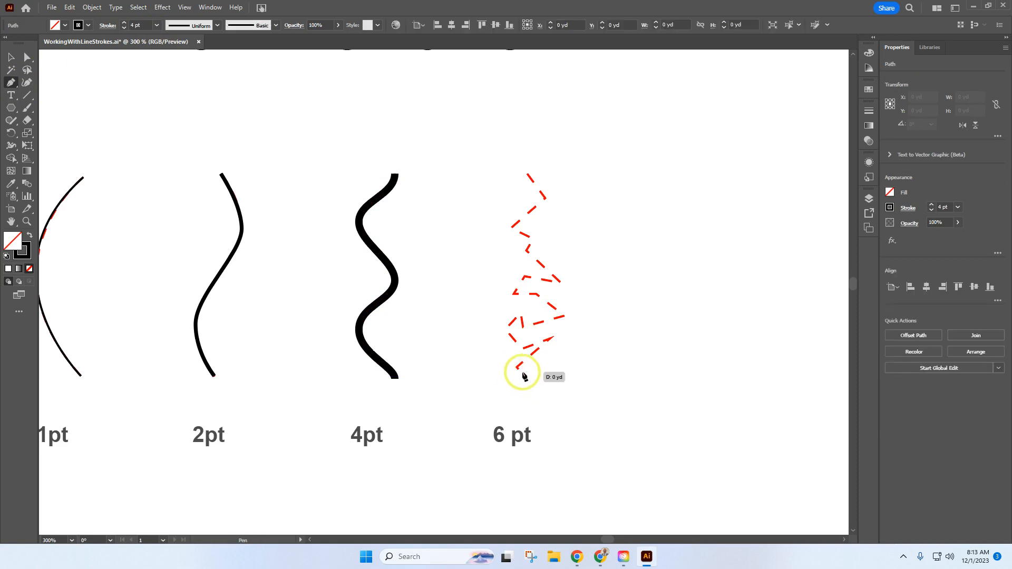
left_click(516, 367)
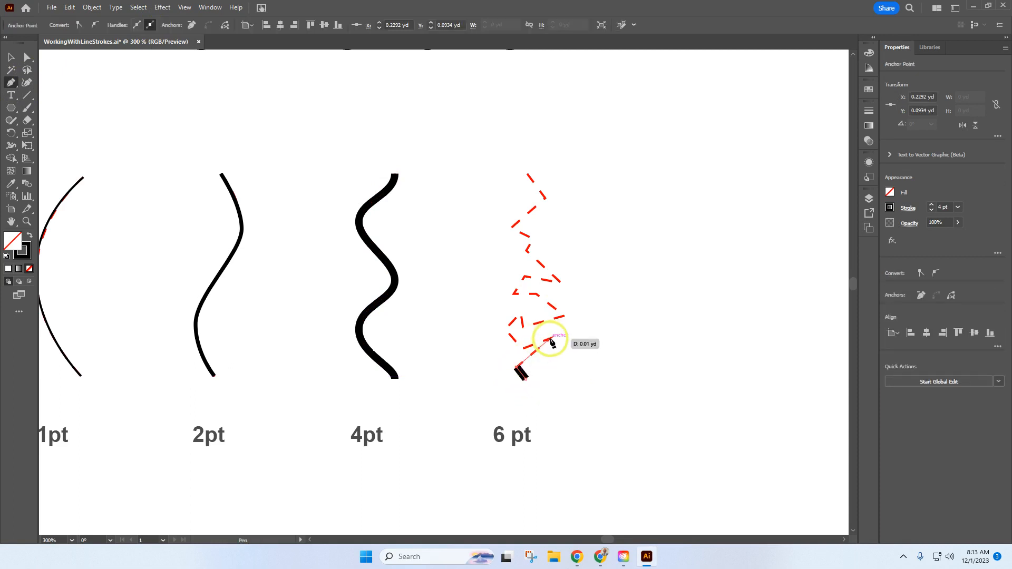
left_click(551, 339)
left_click(521, 347)
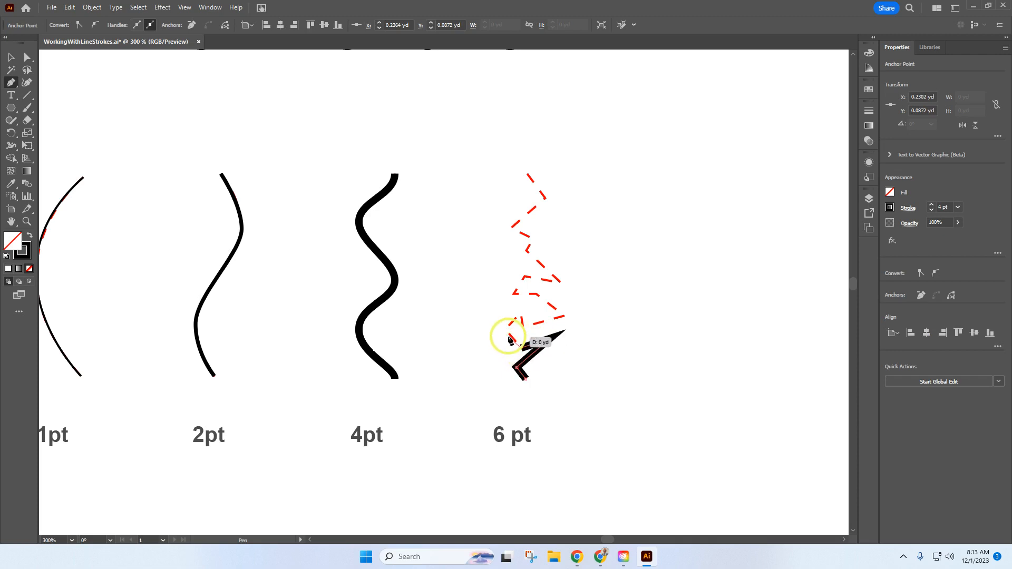
left_click(505, 331)
left_click(519, 316)
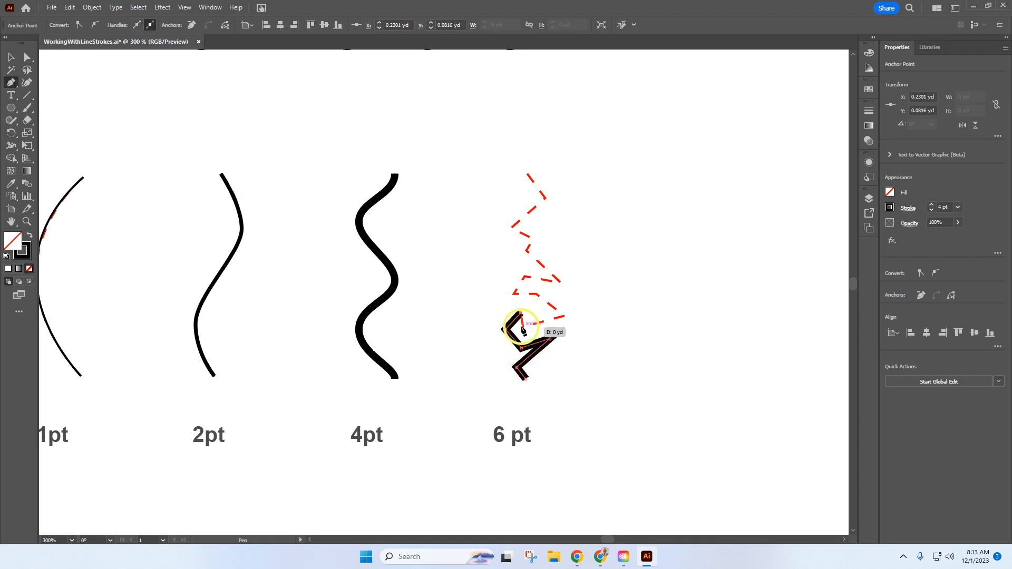
left_click(564, 316)
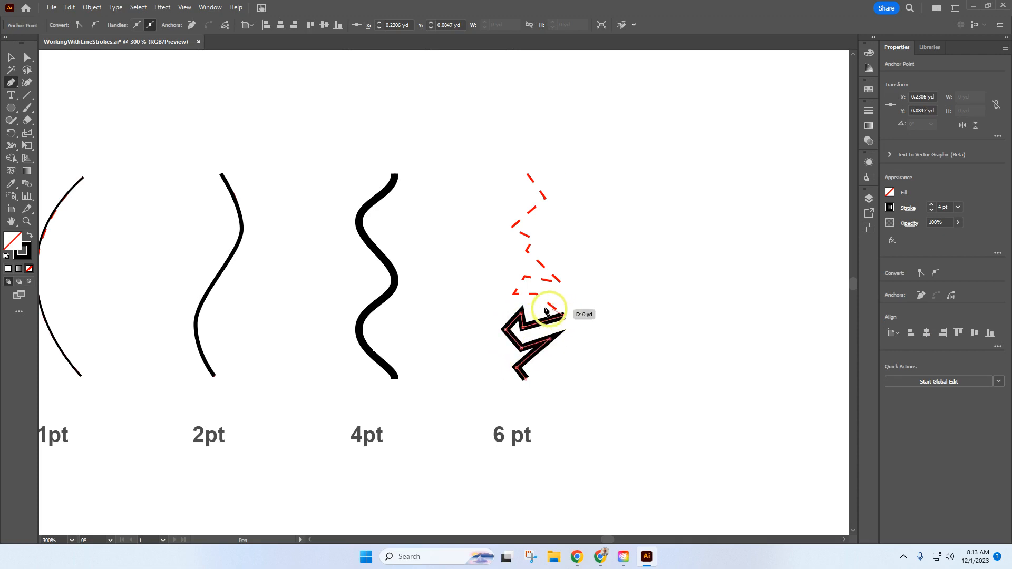
left_click(534, 291)
left_click(515, 294)
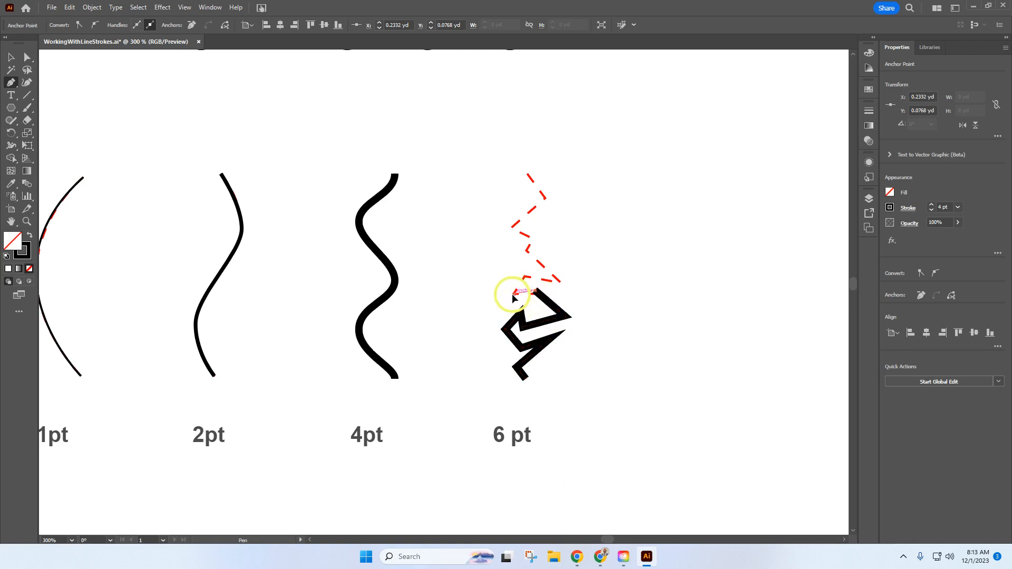
left_click(524, 276)
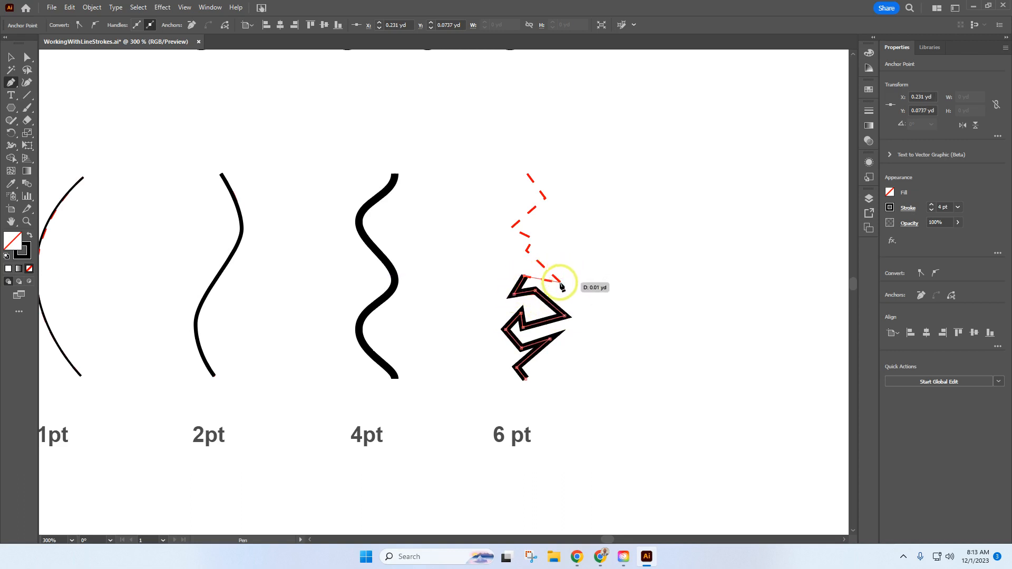
left_click(561, 283)
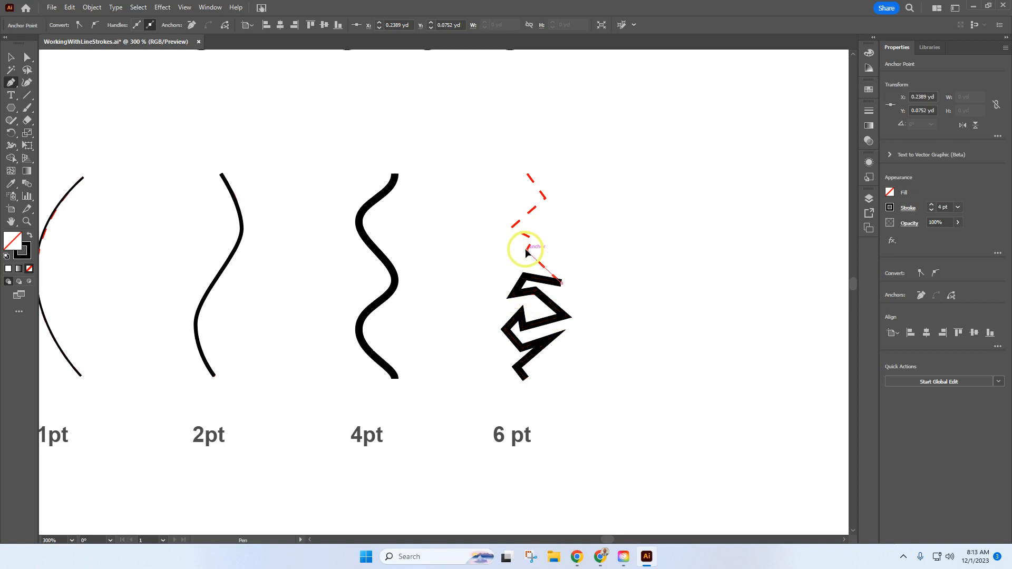
left_click(528, 245)
left_click(535, 238)
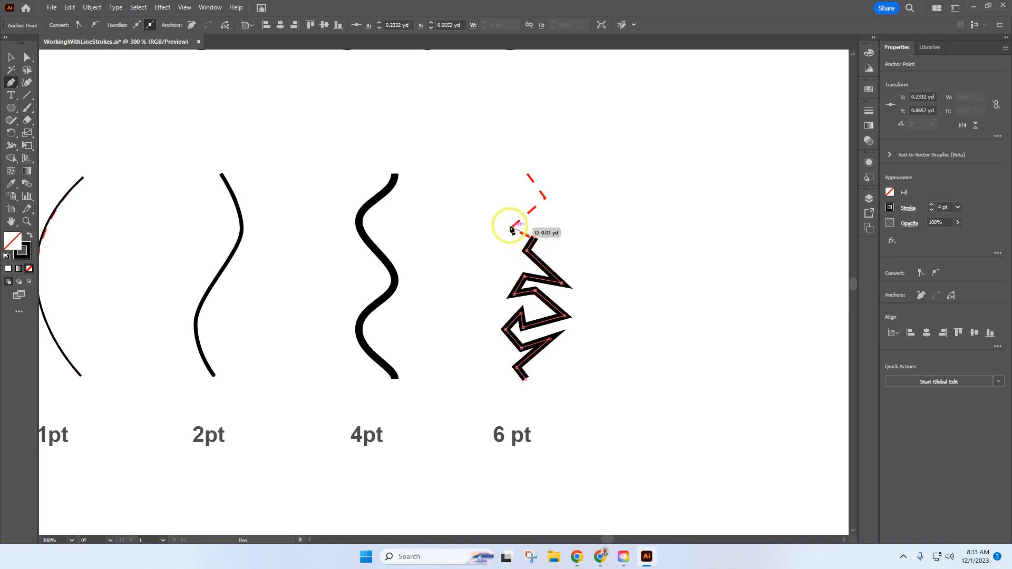
left_click(511, 230)
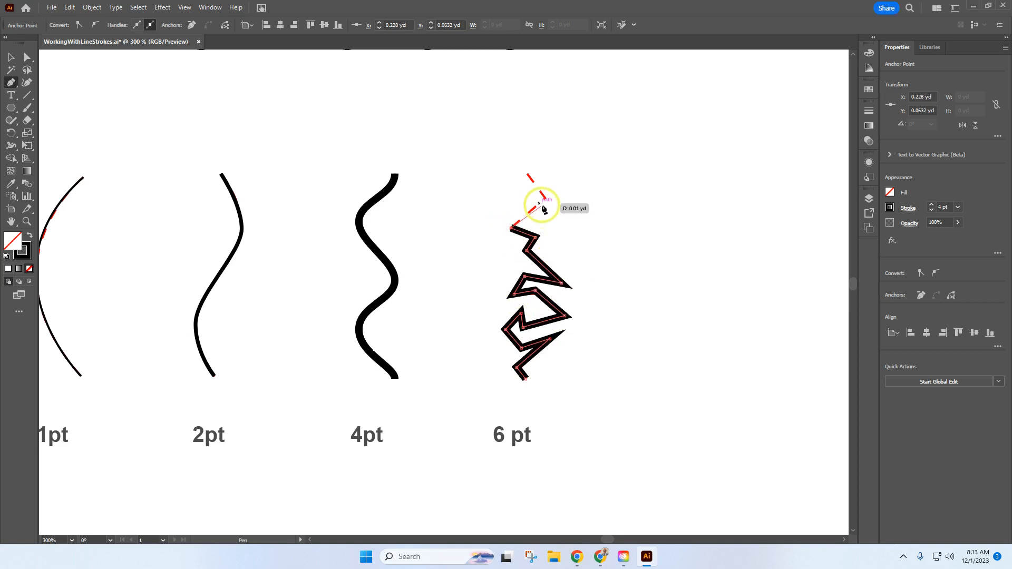
left_click(537, 194)
left_click(527, 173)
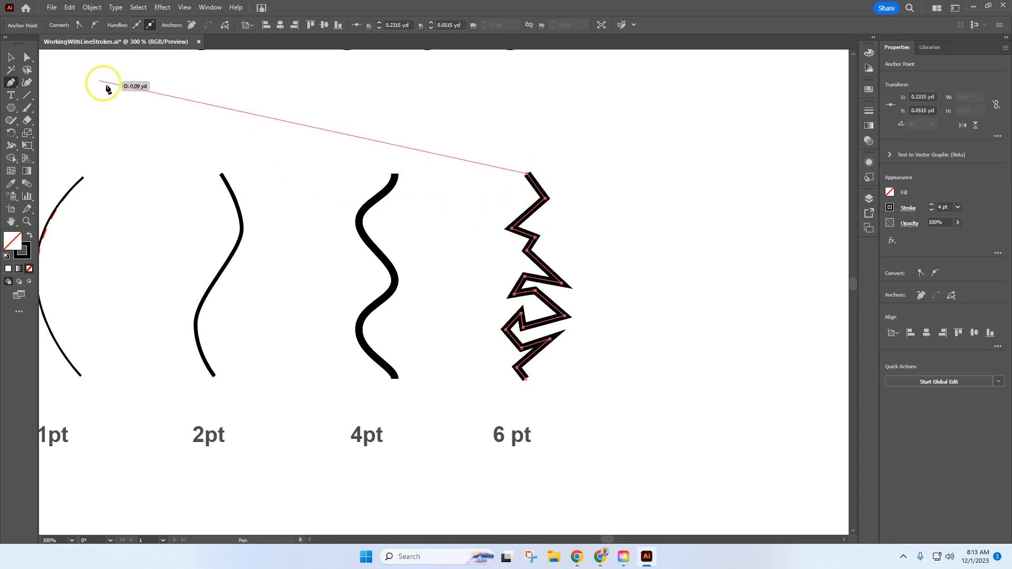
key("Escape")
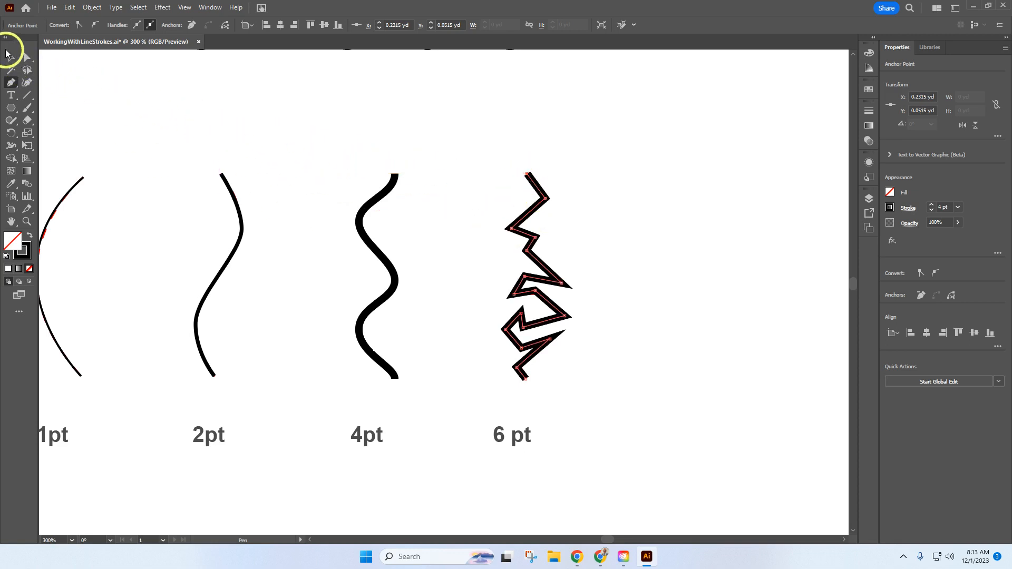
- Set the traced jagged line's stroke weight to 6 pt and deselect it
left_click(11, 57)
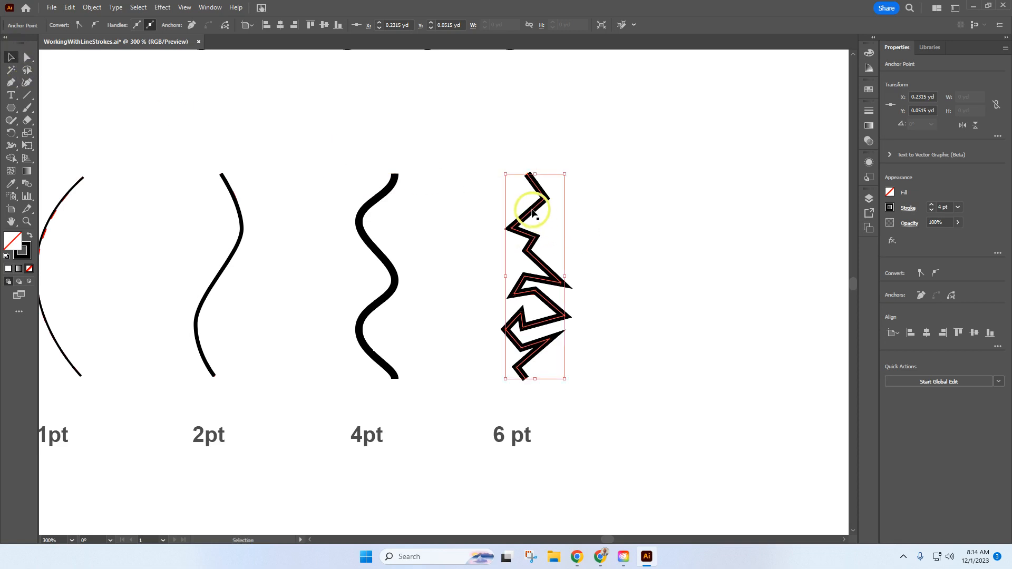
left_click(532, 213)
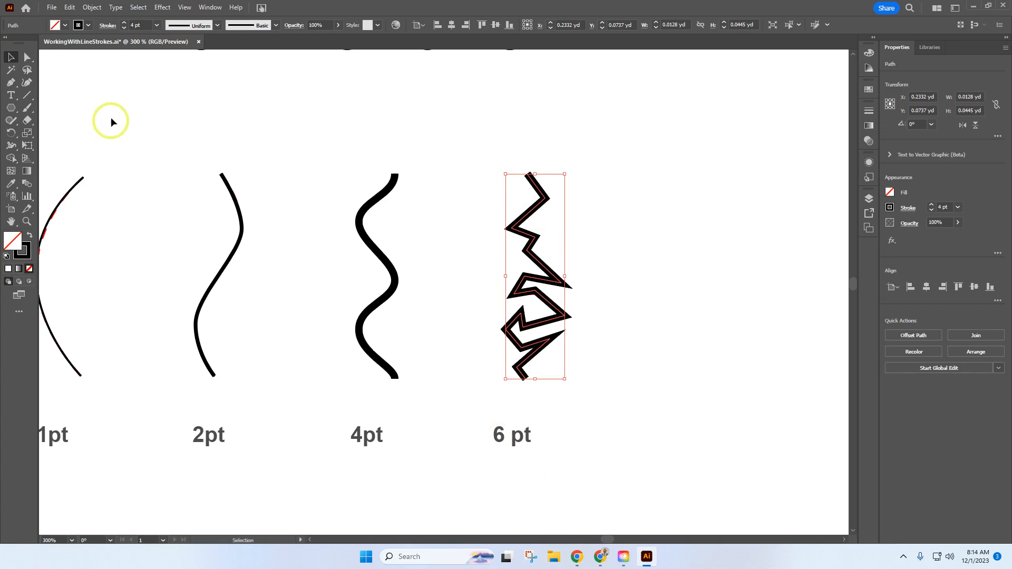
left_click(156, 25)
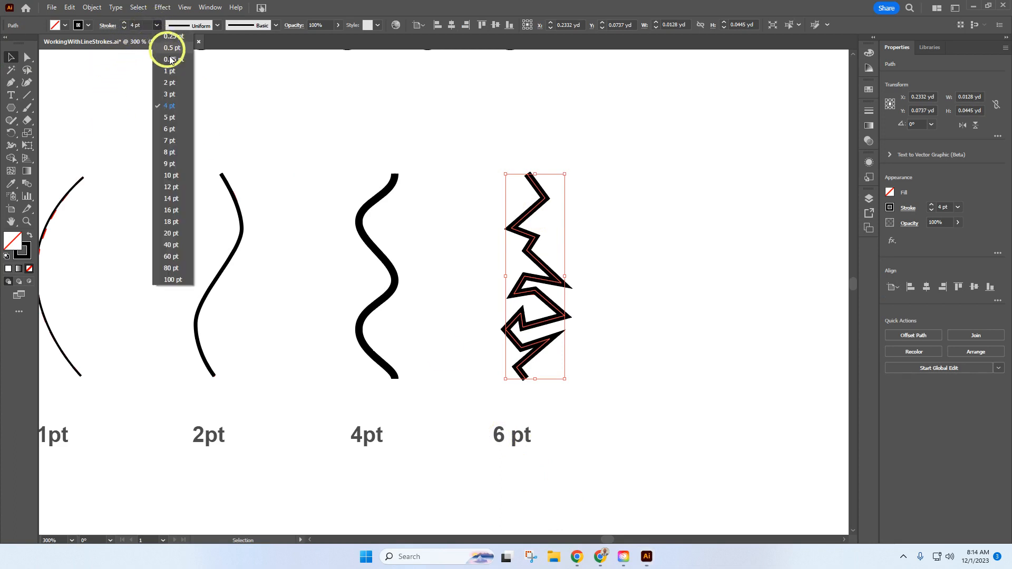
left_click(171, 129)
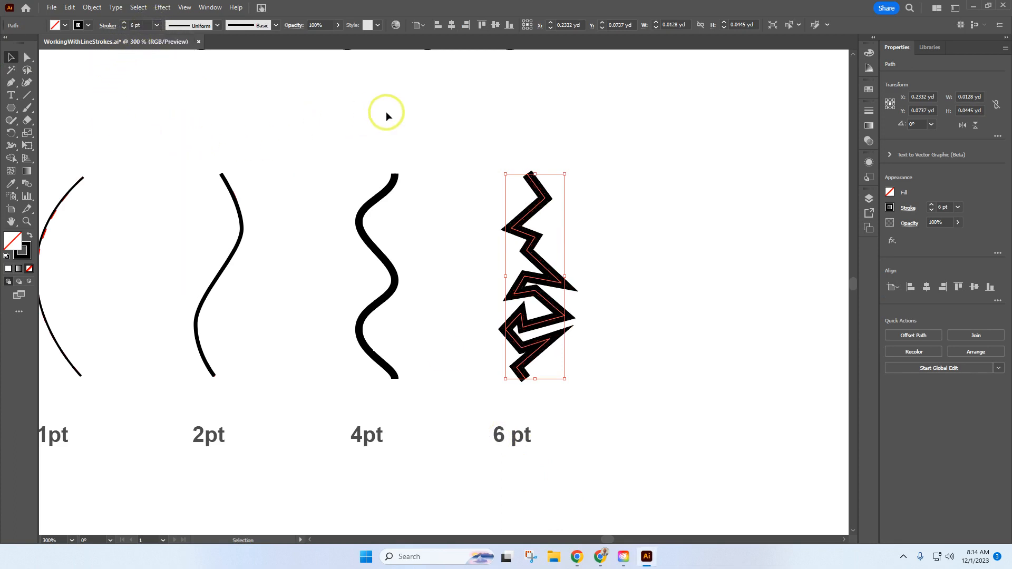
left_click(417, 111)
- Draw an ellipse about 0.015 yd wide and 0.05 yd high over the dashed Basic Oval guide, starting from its centre
scroll(484, 233, "down", 6)
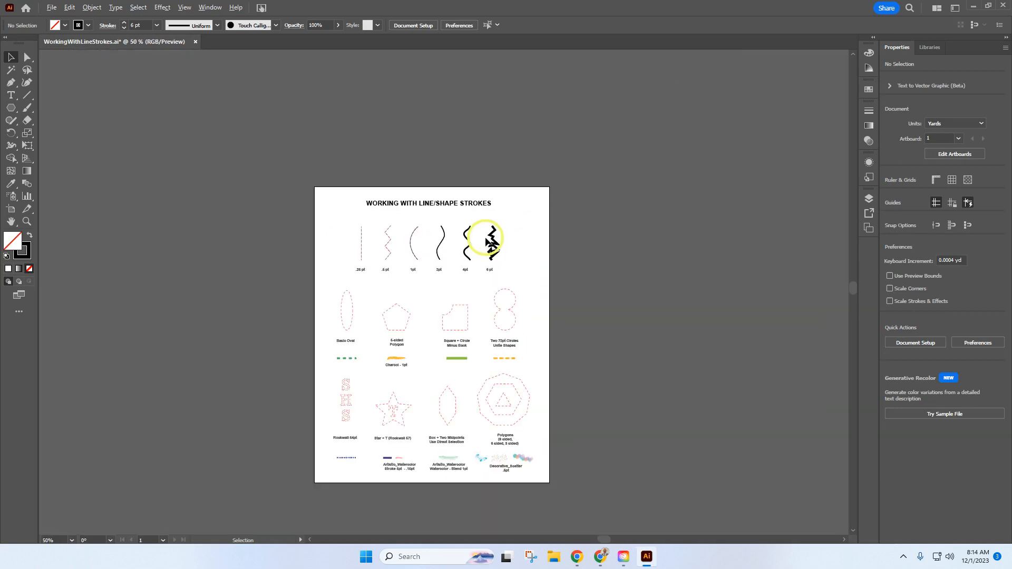
scroll(427, 304, "up", 3)
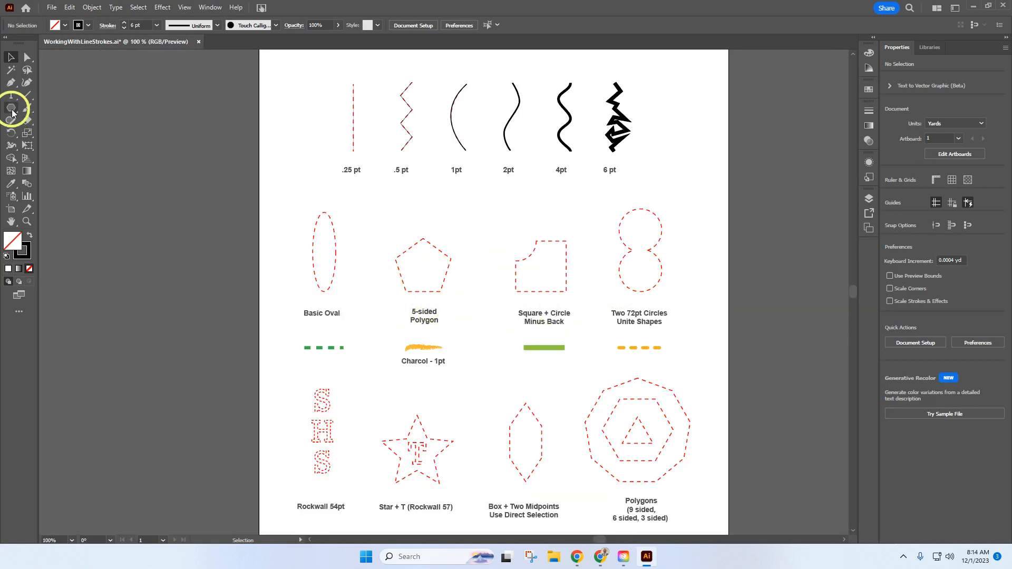
left_click_drag(13, 112, 44, 133)
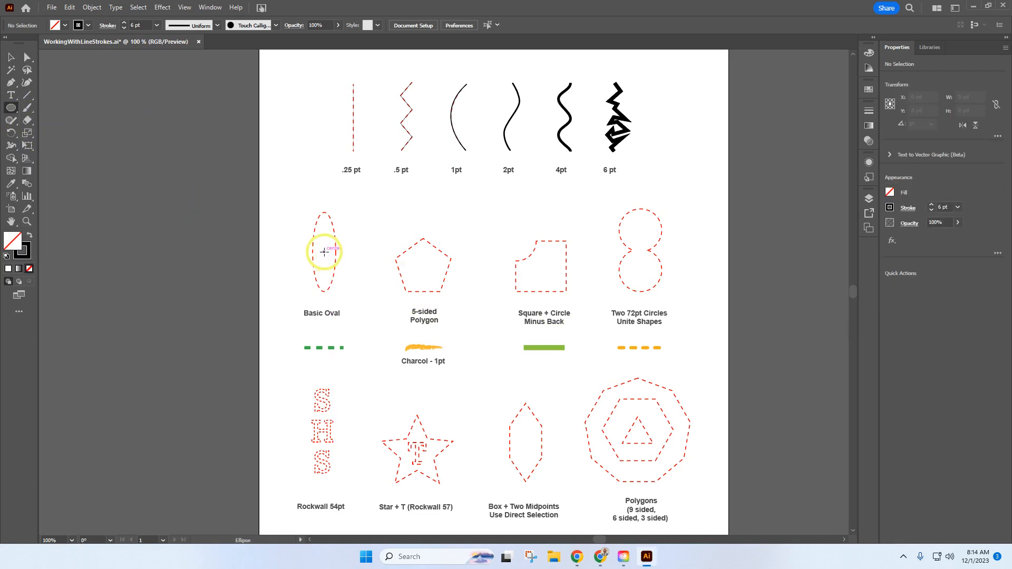
mouse_move(328, 251)
left_mouse_down()
mouse_move(338, 243)
mouse_move(337, 213)
left_mouse_up()
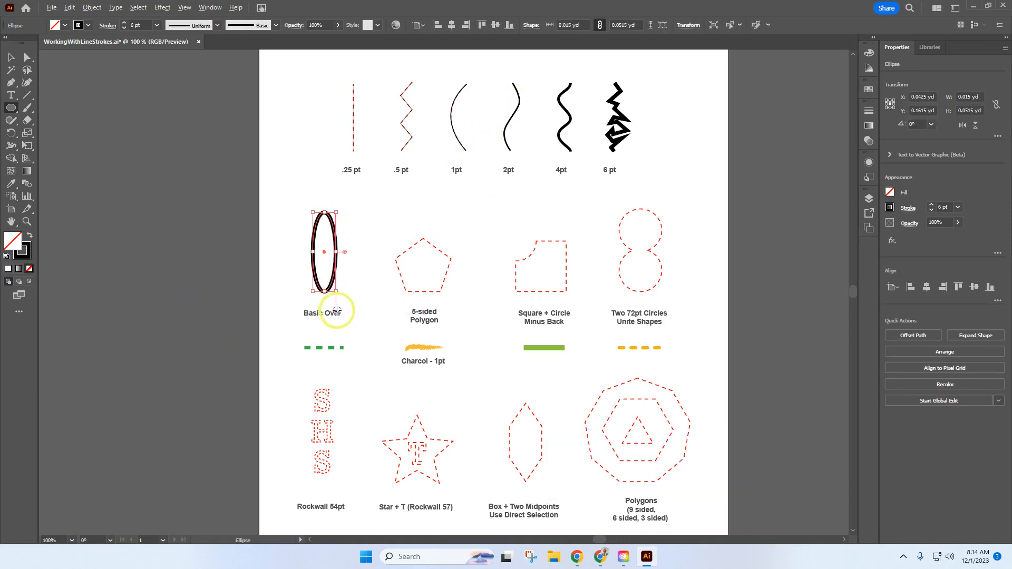
- Set the Basic Oval ellipse's stroke colour to the green swatch
scroll(337, 311, "up", 3)
scroll(352, 308, "up", 2)
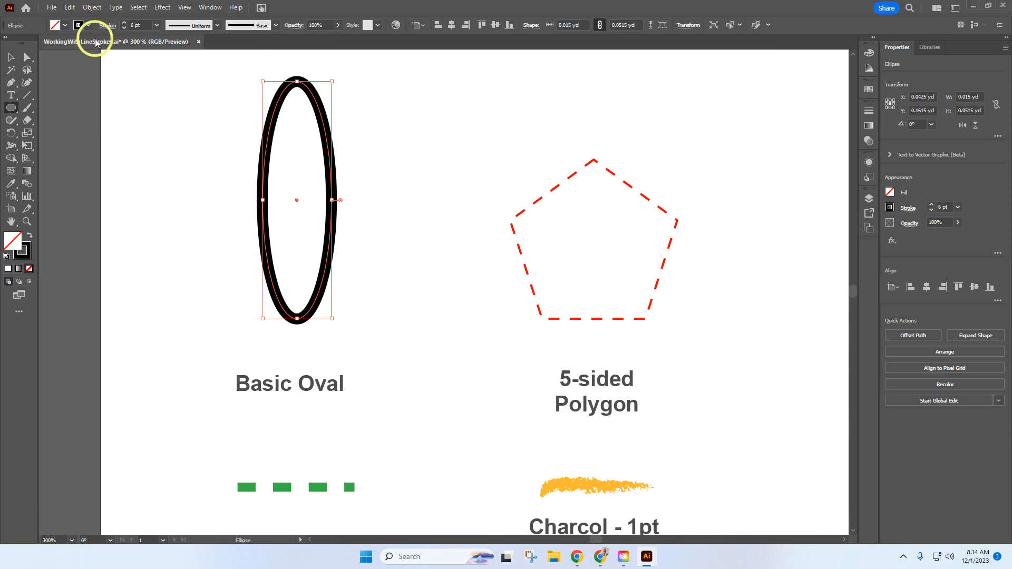
left_click(89, 26)
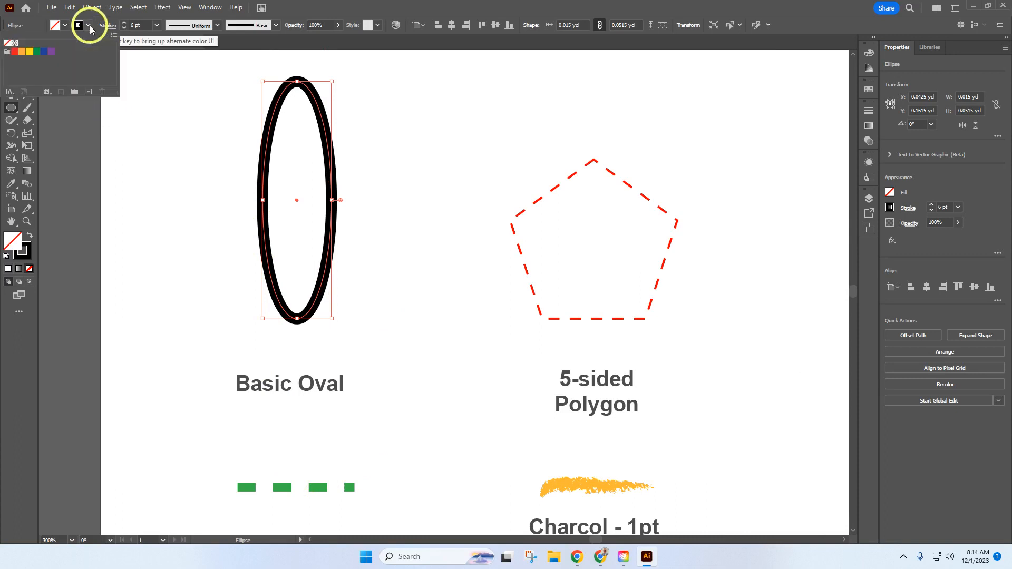
left_click(37, 51)
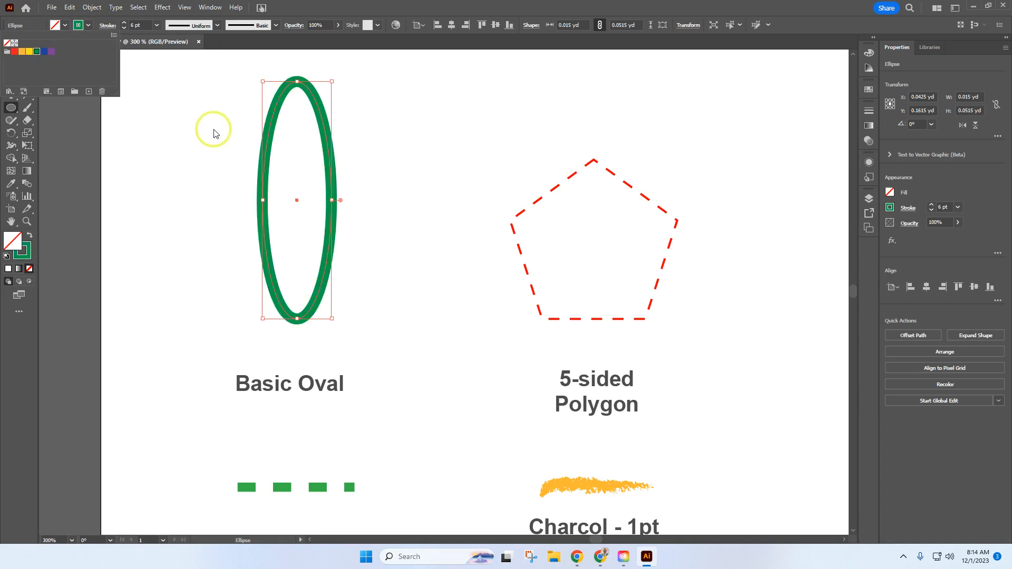
- Make the green oval's stroke a dashed line with a 12 pt dash, matching the sample below the Basic Oval label
left_click(109, 29)
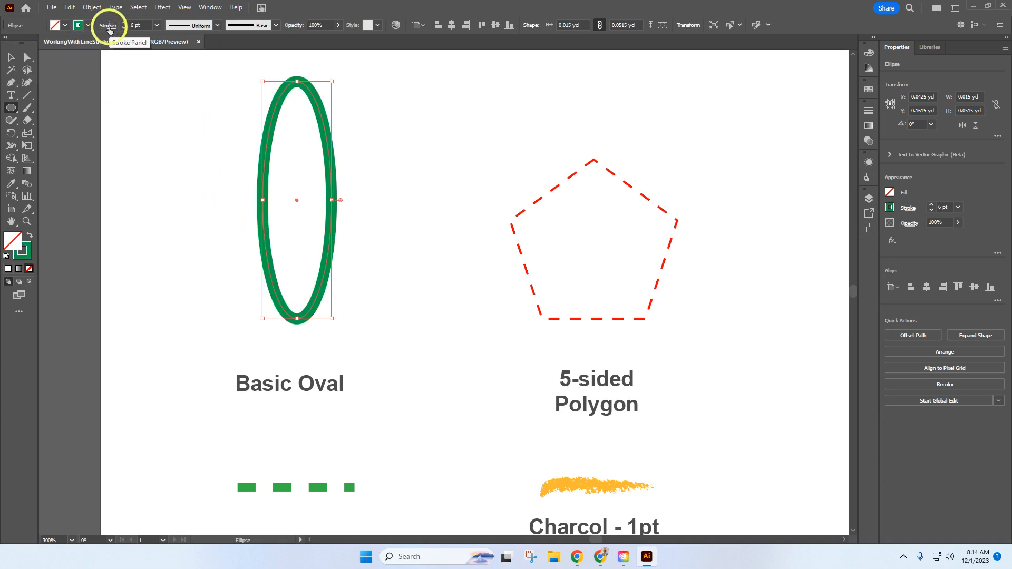
left_click(109, 27)
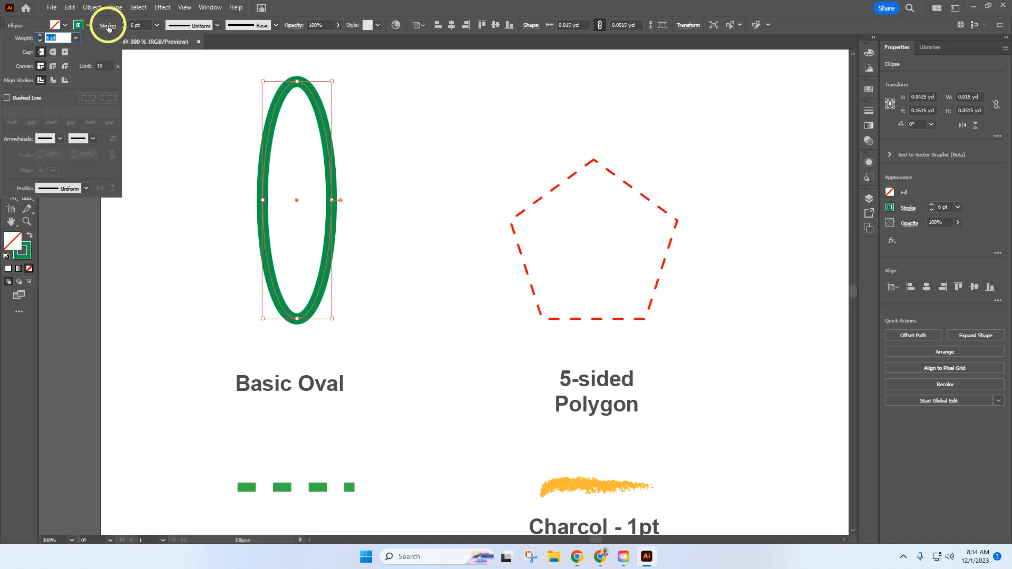
left_click(911, 211)
left_click(912, 210)
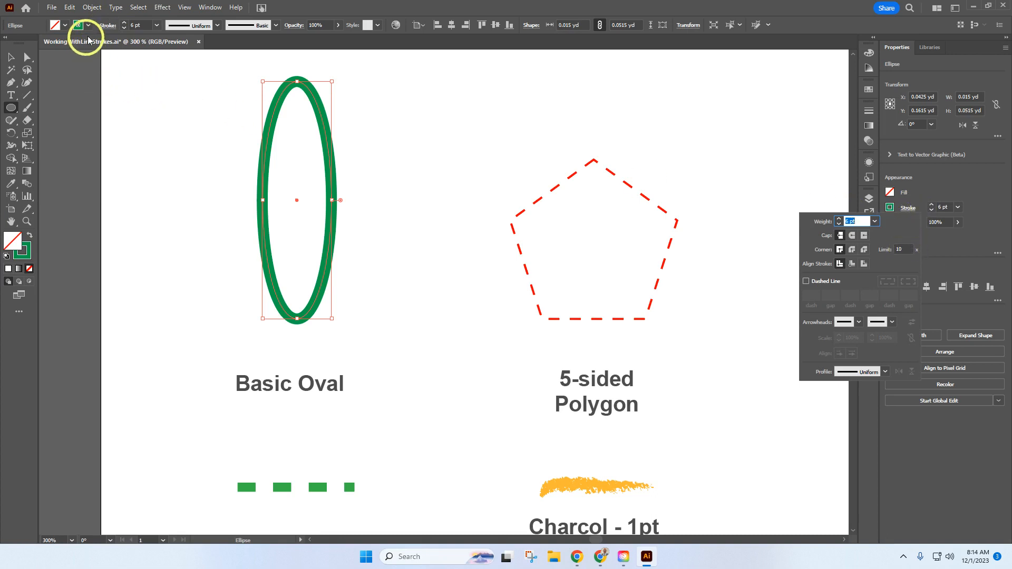
left_click(104, 30)
left_click(104, 31)
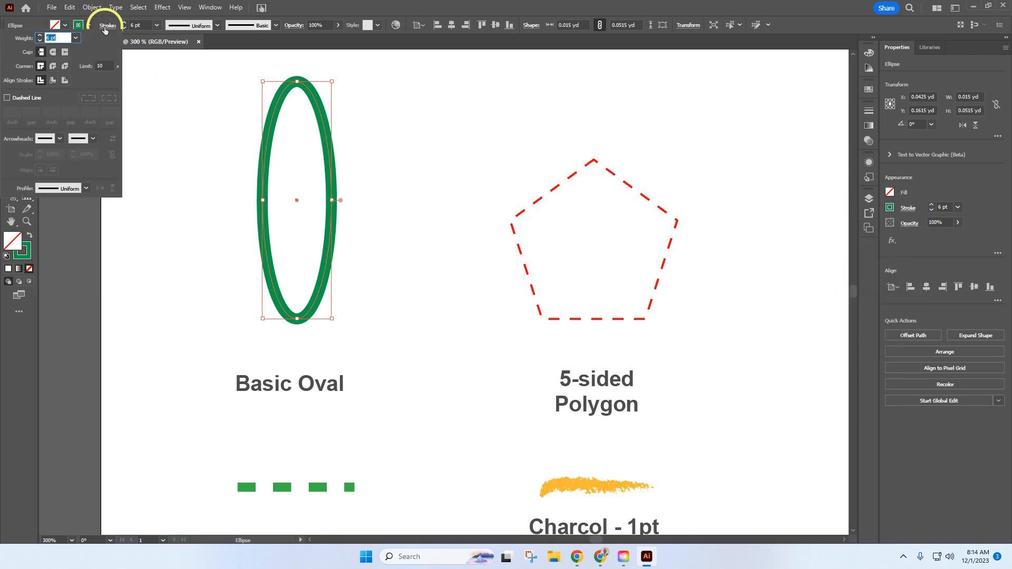
left_click(7, 98)
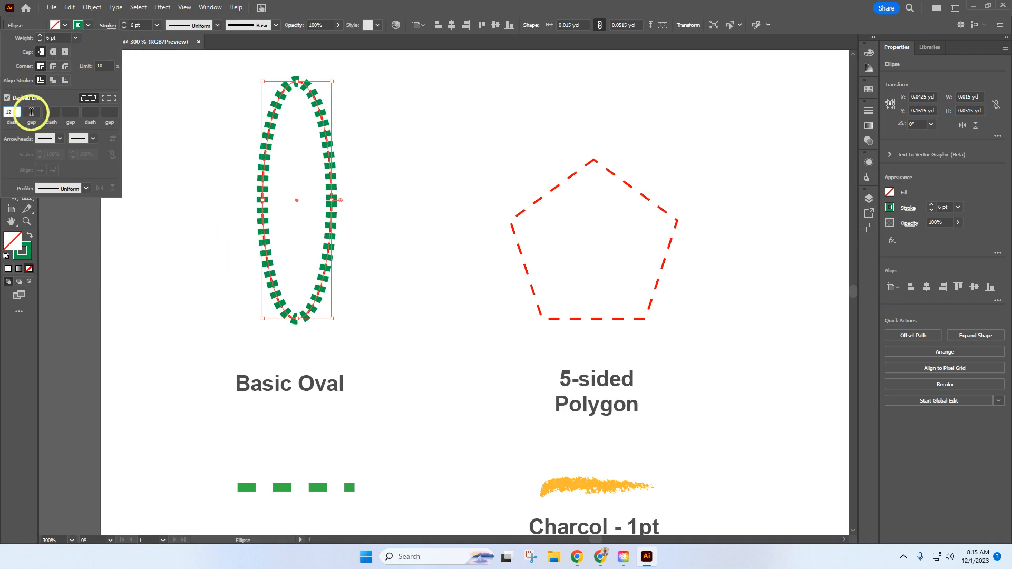
left_click(31, 112)
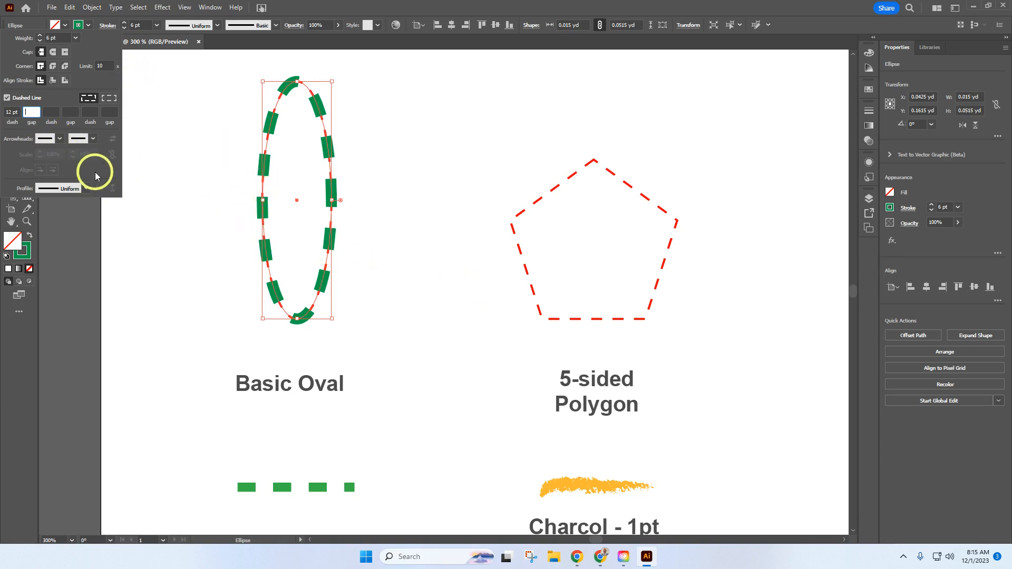
left_click(89, 25)
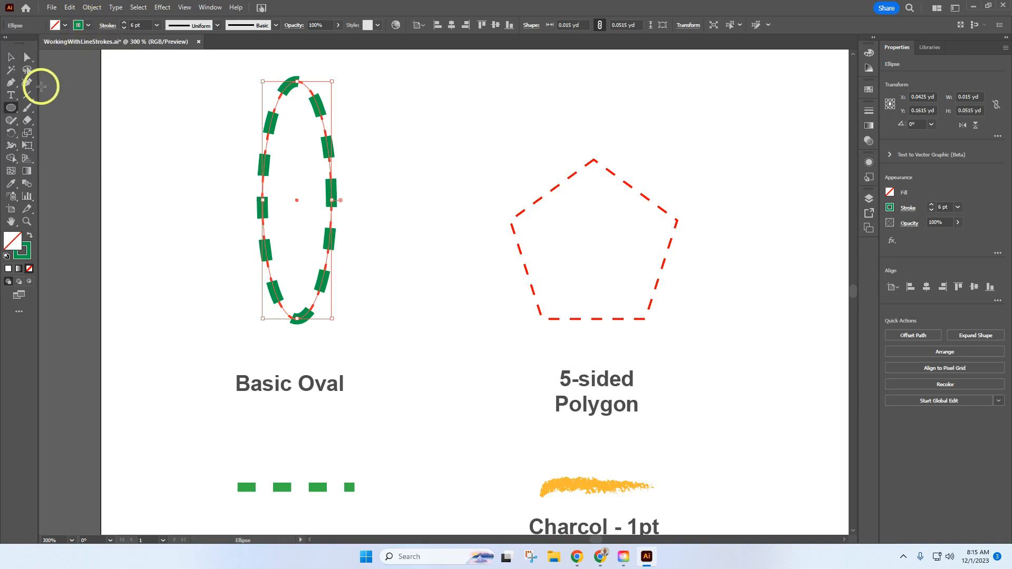
- Draw a five-sided polygon about 0.037 yd wide and 0.035 yd high from the centre of the dashed 5-sided Polygon guide
left_click(24, 111)
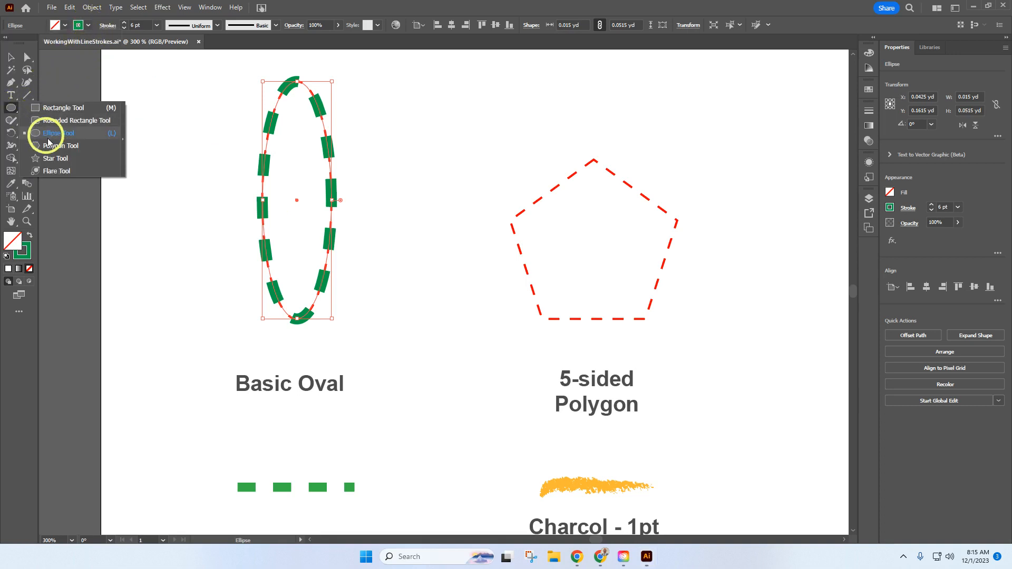
left_click(53, 145)
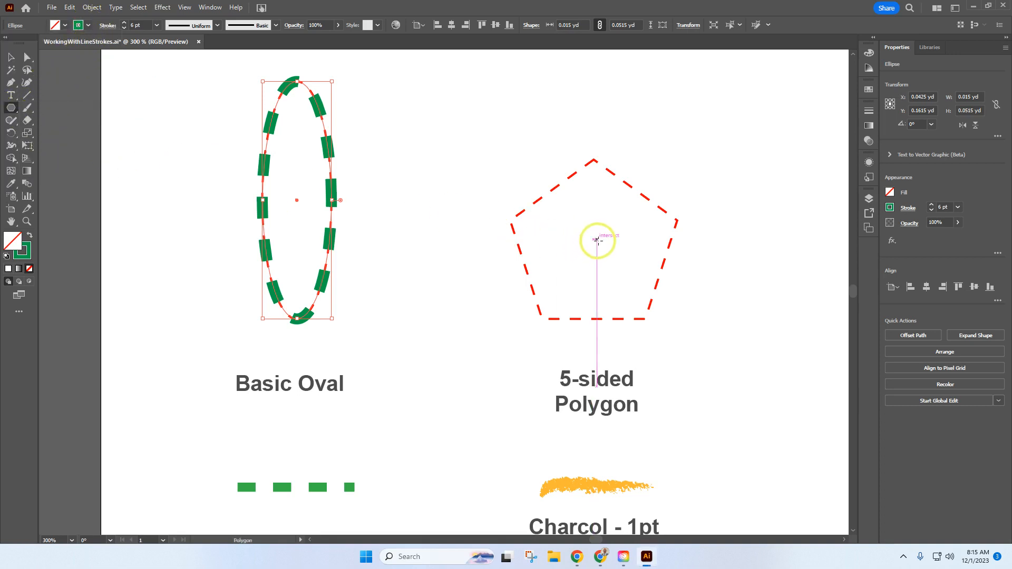
left_click_drag(596, 243, 635, 260)
mouse_move(636, 260)
left_mouse_down()
mouse_move(646, 255)
mouse_move(659, 307)
left_mouse_up()
key("Up")
key("Up")
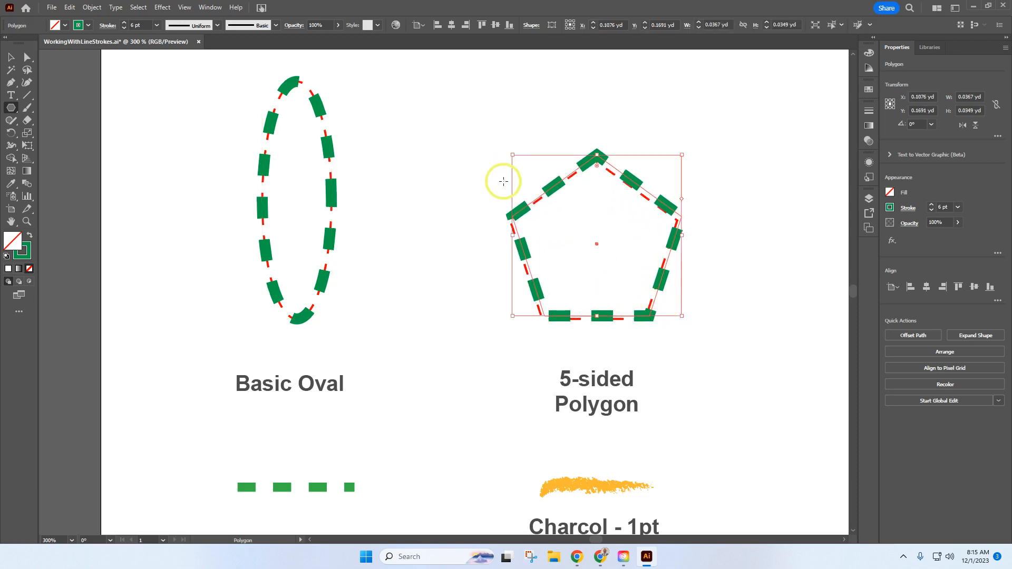
scroll(542, 287, "down", 1)
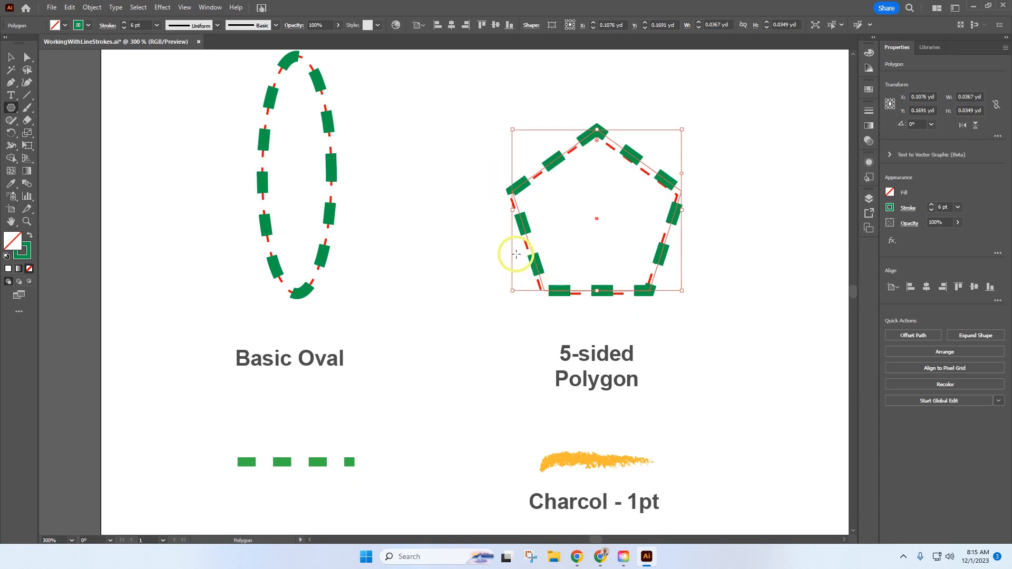
- Set the five-sided polygon's stroke colour to the orange swatch and turn off its dashed line
left_click(88, 27)
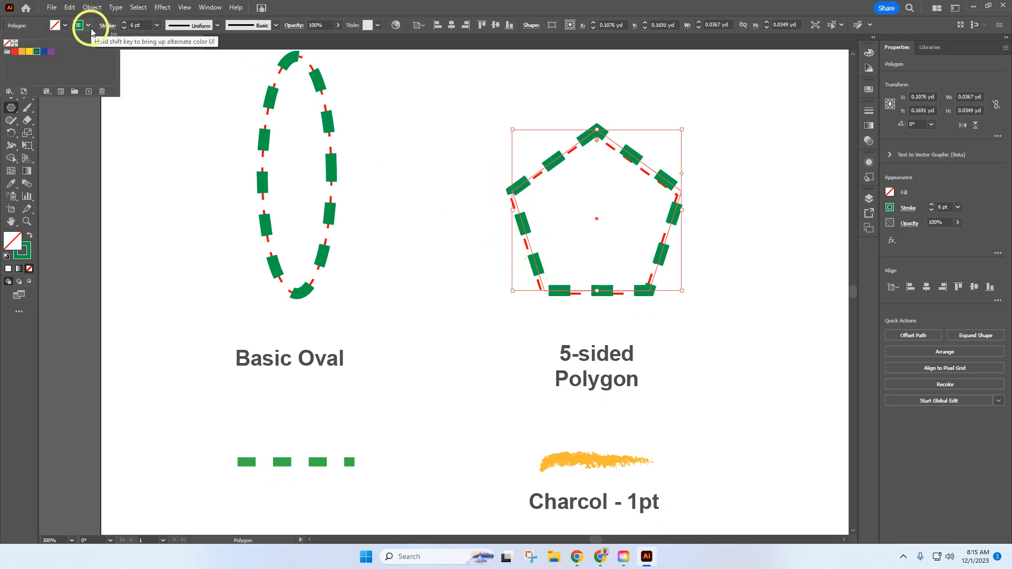
left_click(22, 51)
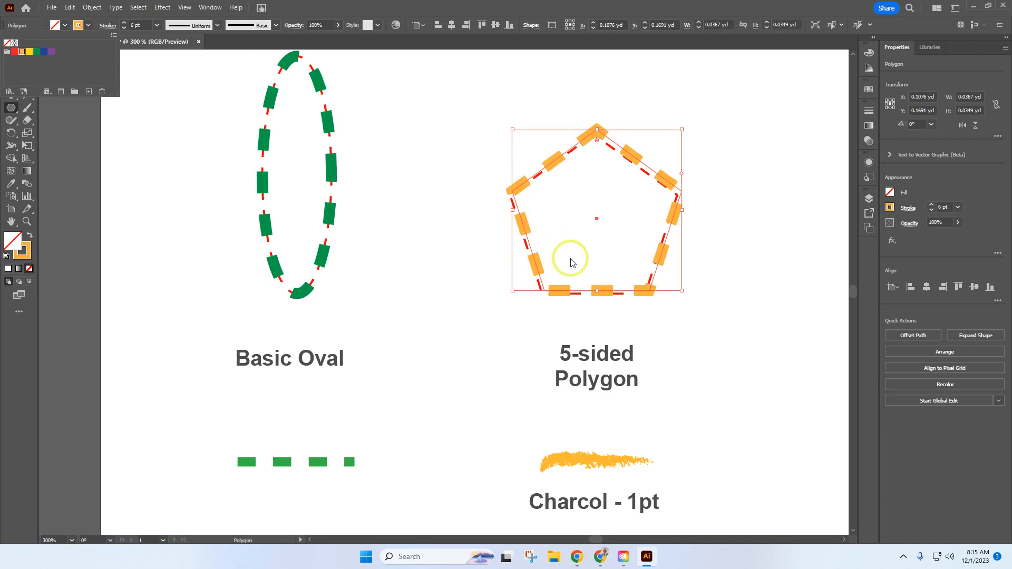
left_click(110, 26)
left_click(106, 26)
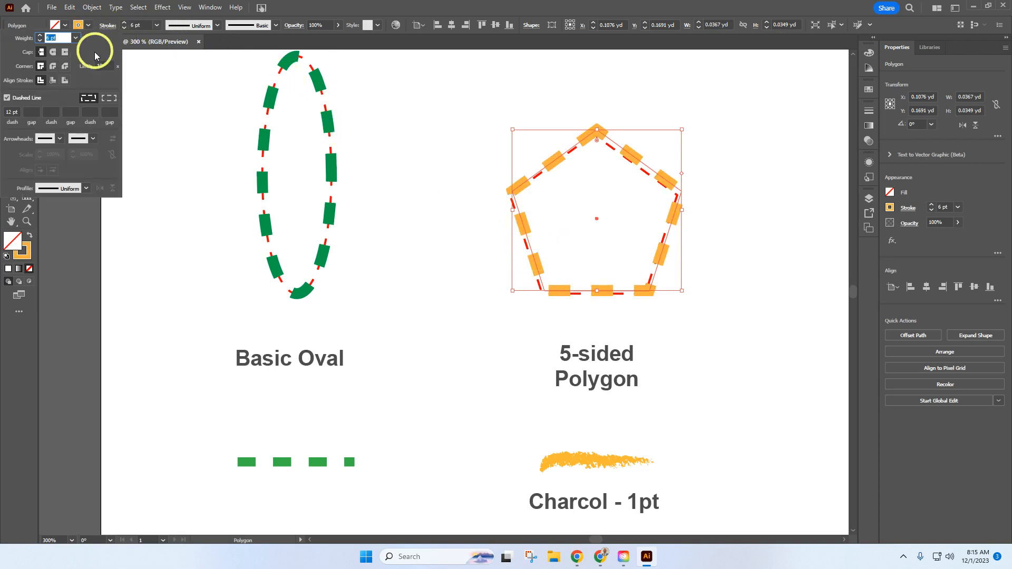
left_click(7, 98)
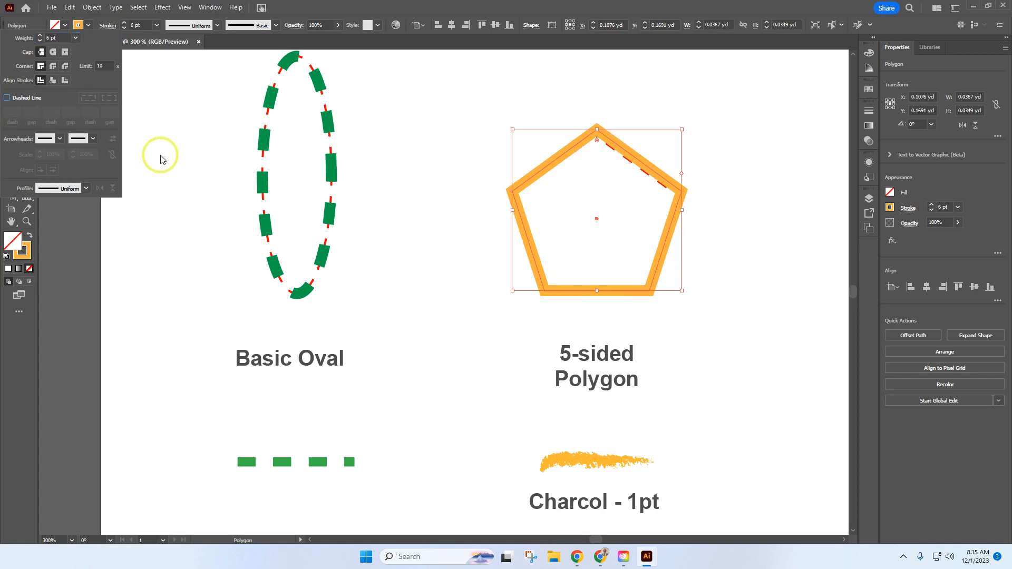
- Apply the Charcoal brush to the orange polygon's stroke at a weight of 1 pt
left_click(276, 25)
left_click(275, 25)
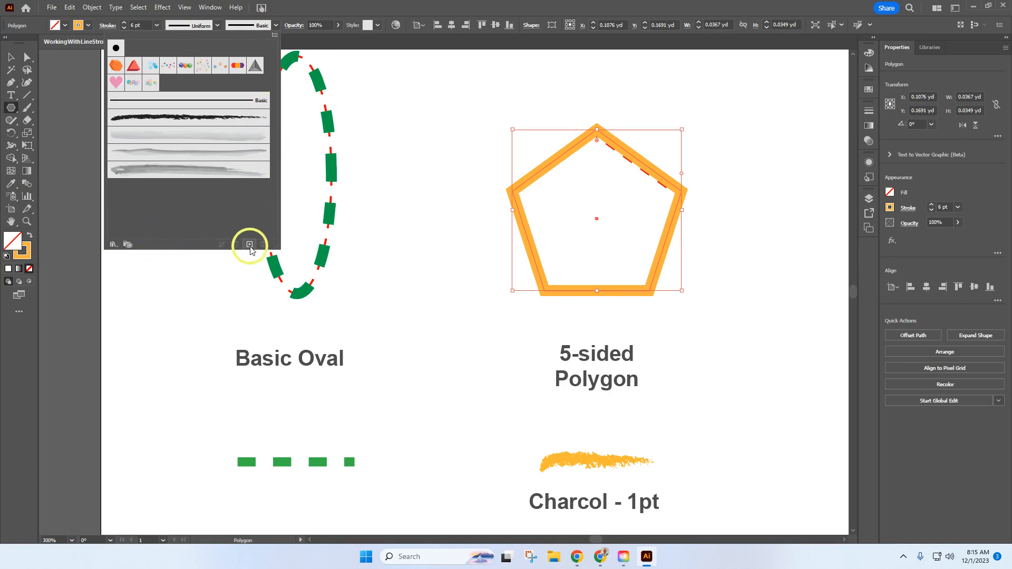
mouse_move(274, 249)
left_mouse_down()
mouse_move(211, 141)
mouse_move(216, 94)
mouse_move(274, 82)
mouse_move(289, 100)
mouse_move(318, 235)
mouse_move(363, 205)
left_mouse_up()
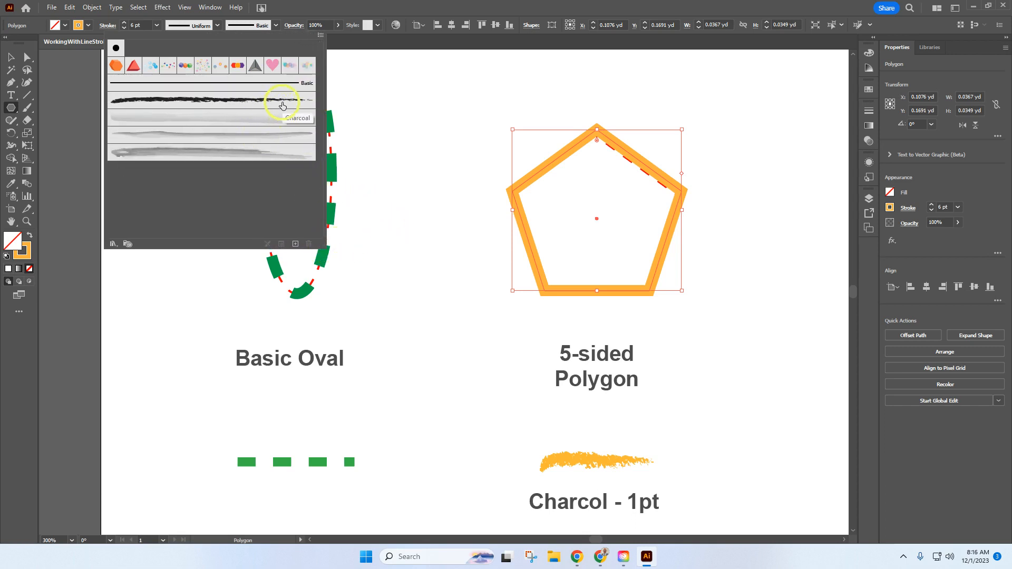
left_click(114, 243)
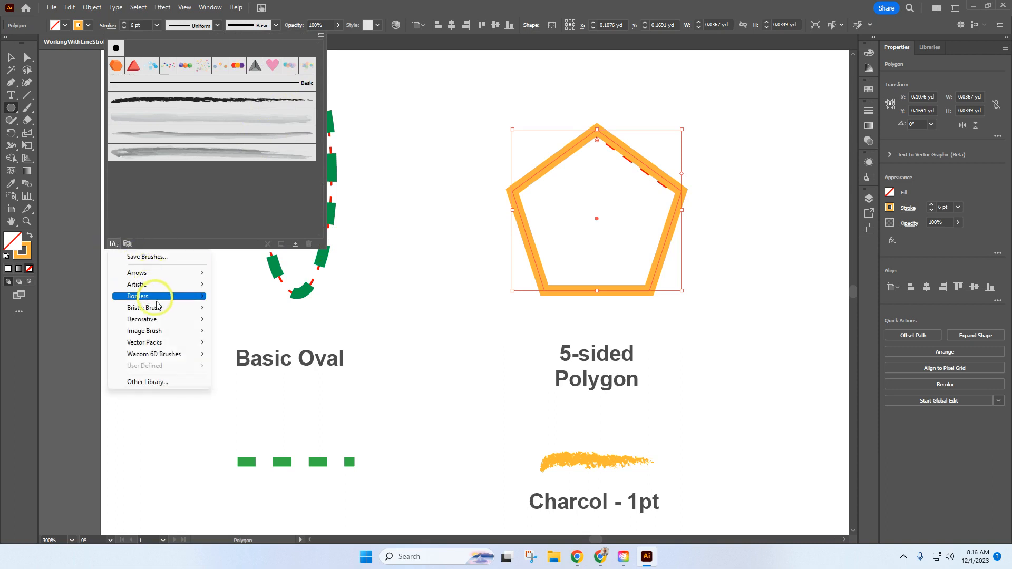
mouse_move(175, 340)
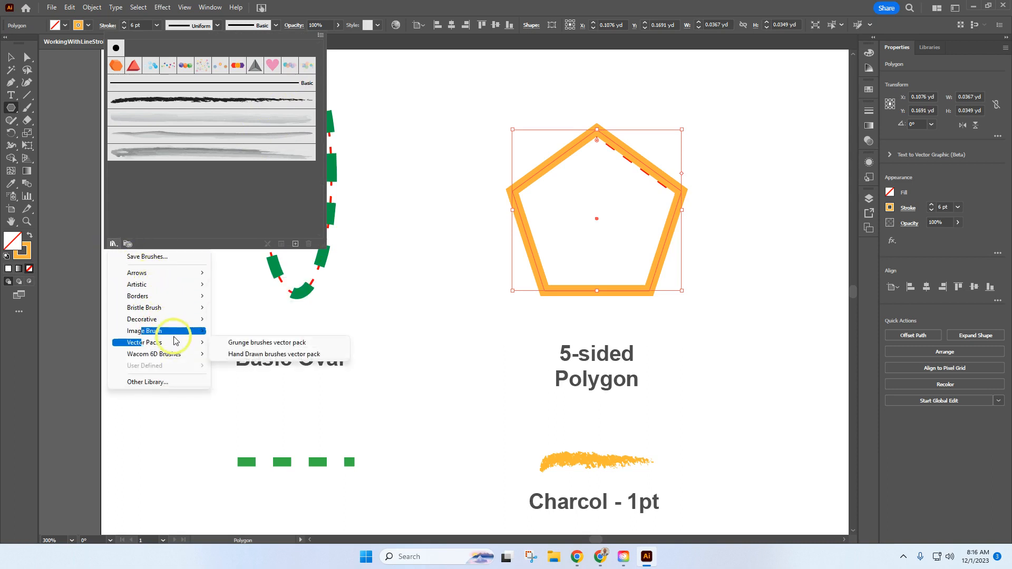
mouse_move(158, 285)
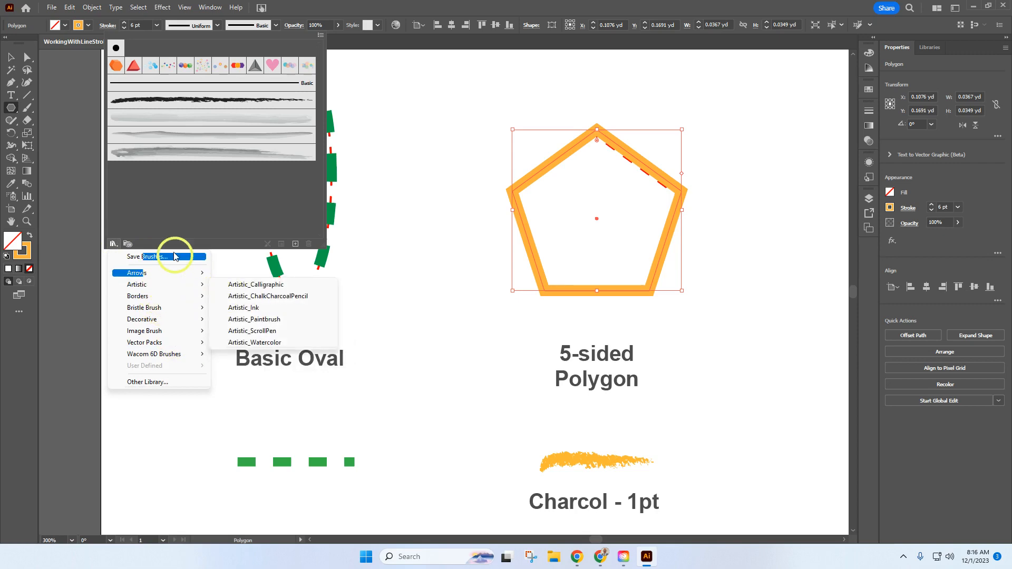
left_click(202, 103)
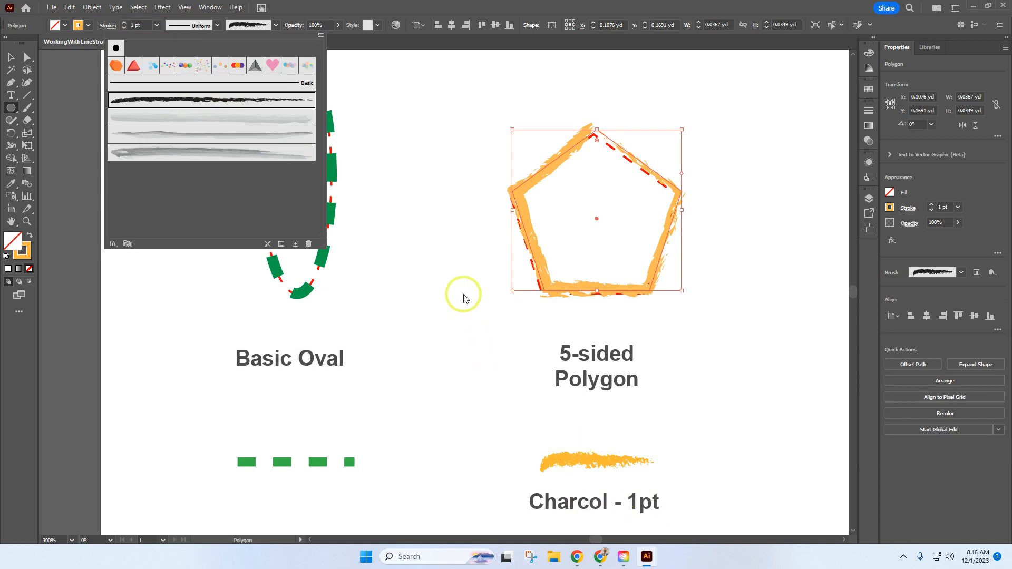
- Draw a rectangle about 0.033 yd wide and 0.033 yd high over the dashed Square + Circle guide
left_click(602, 539)
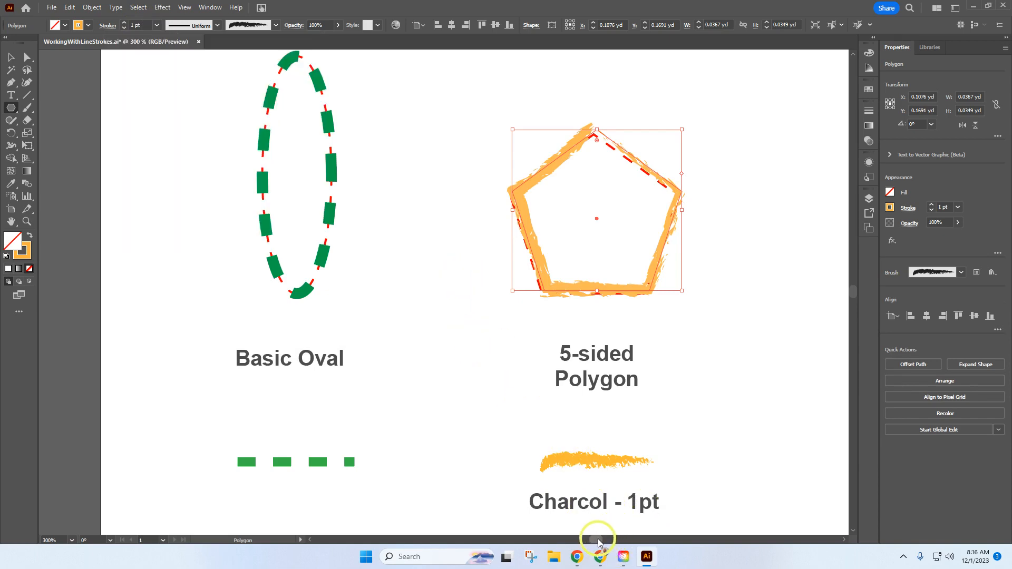
left_click_drag(591, 542, 606, 543)
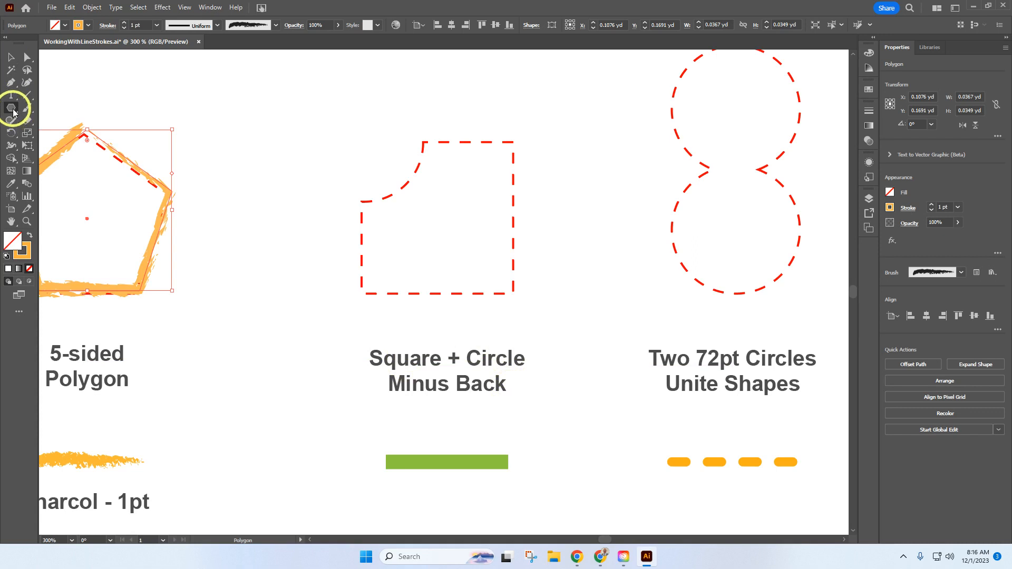
left_click_drag(13, 112, 42, 105)
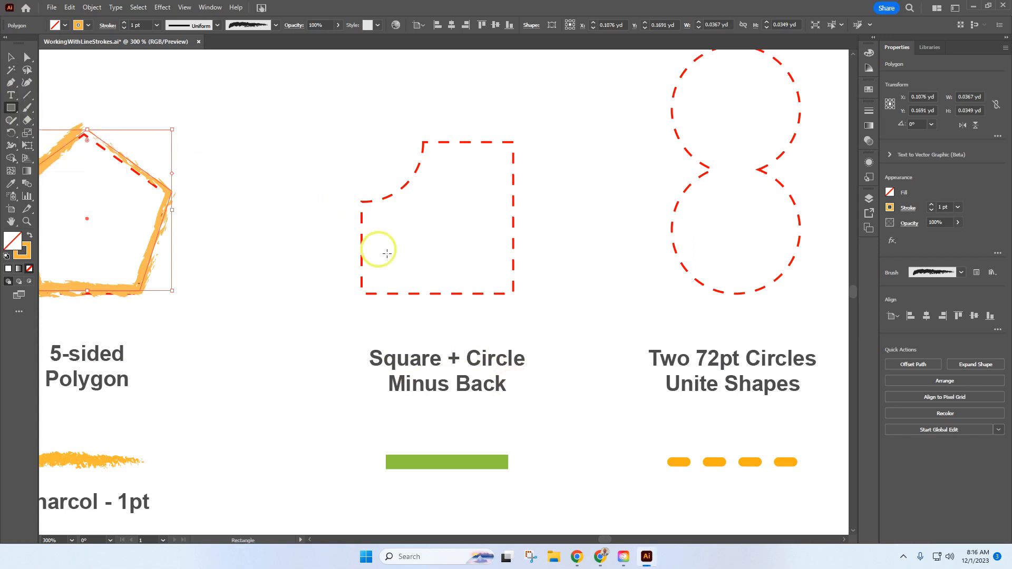
left_click_drag(513, 294, 362, 142)
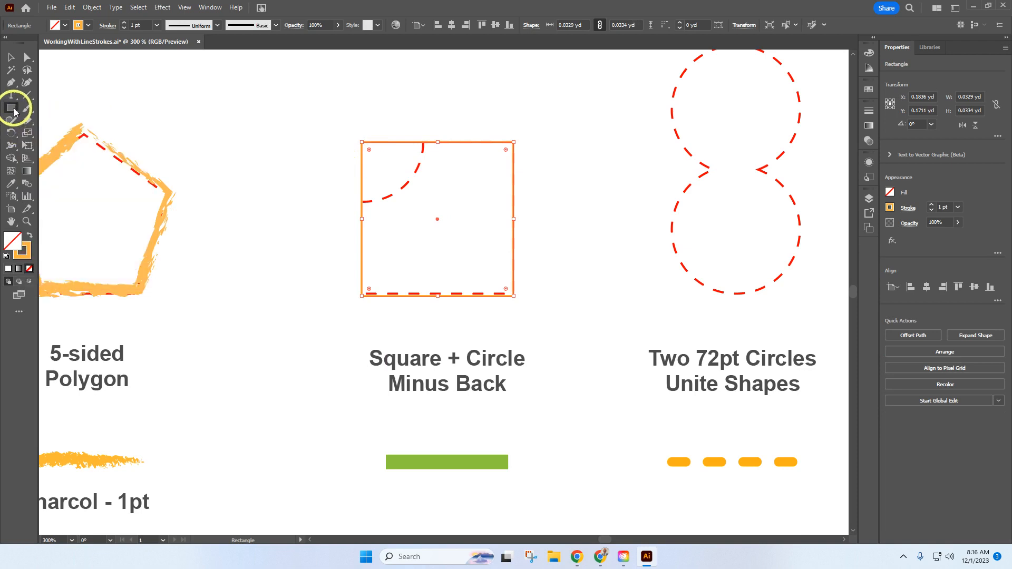
- Draw a circle about 0.028 yd in diameter and move it over the square's upper-left corner to match the dashed arc
left_click_drag(14, 108, 47, 133)
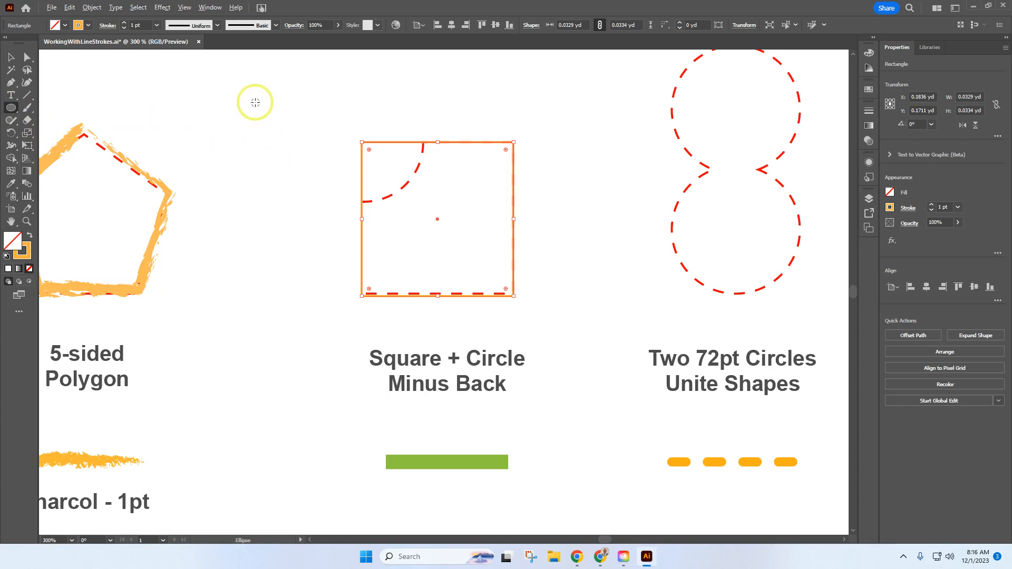
left_click_drag(255, 102, 312, 163)
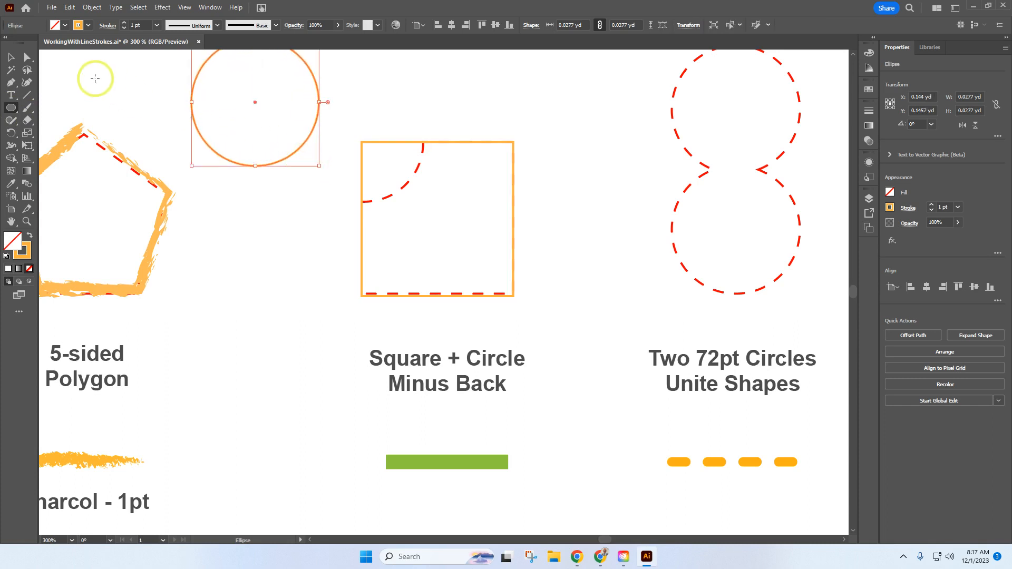
left_click(11, 58)
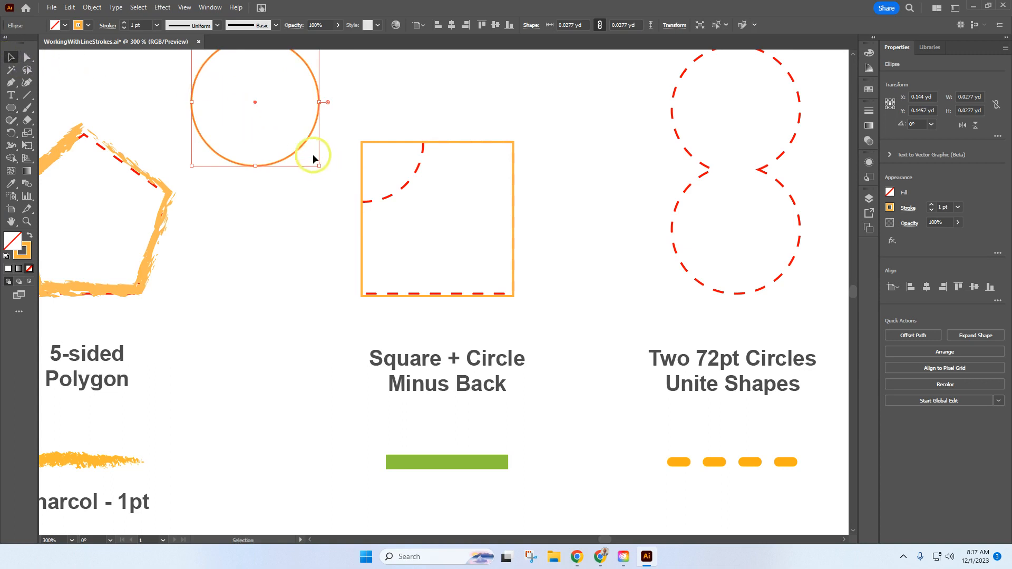
left_click_drag(302, 141, 412, 182)
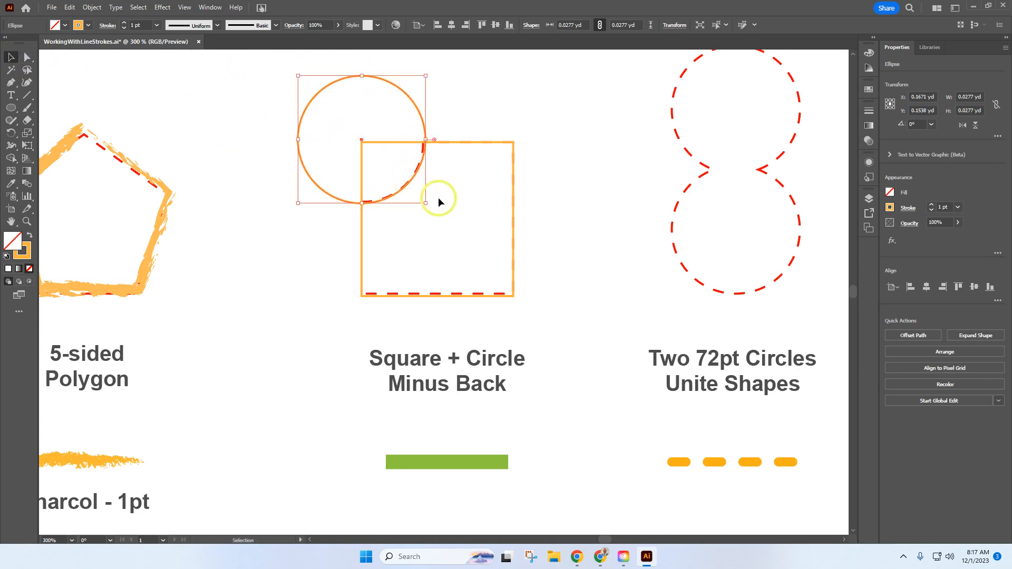
- Select the circle and the square together and subtract the circle from the square
left_click(534, 239)
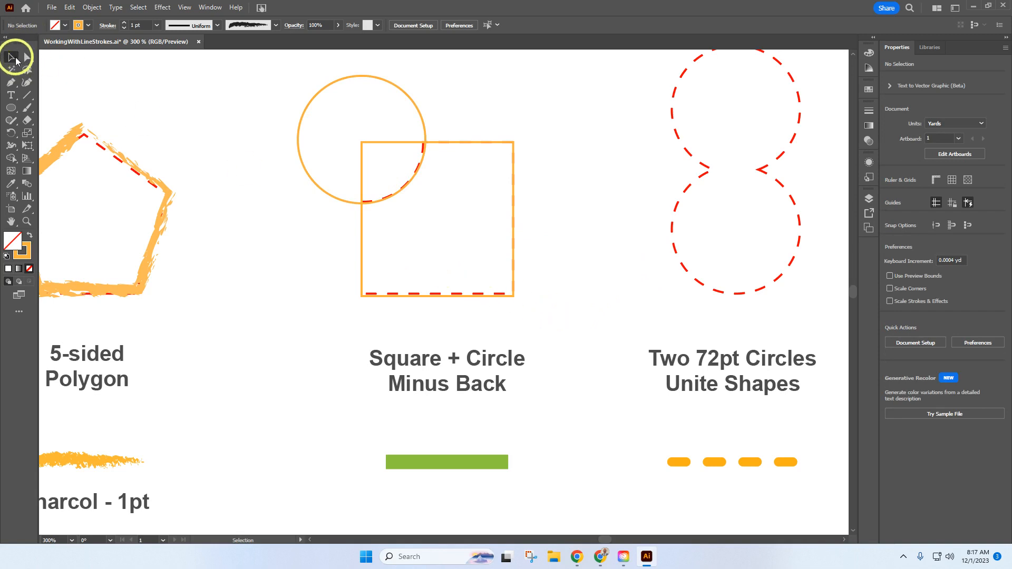
left_click_drag(561, 322, 267, 67)
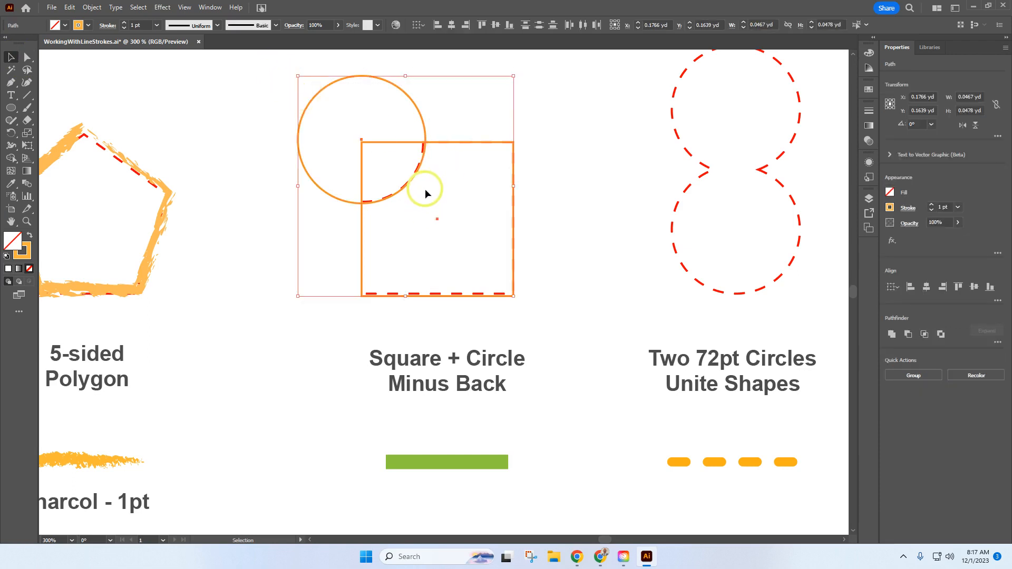
left_click(909, 335)
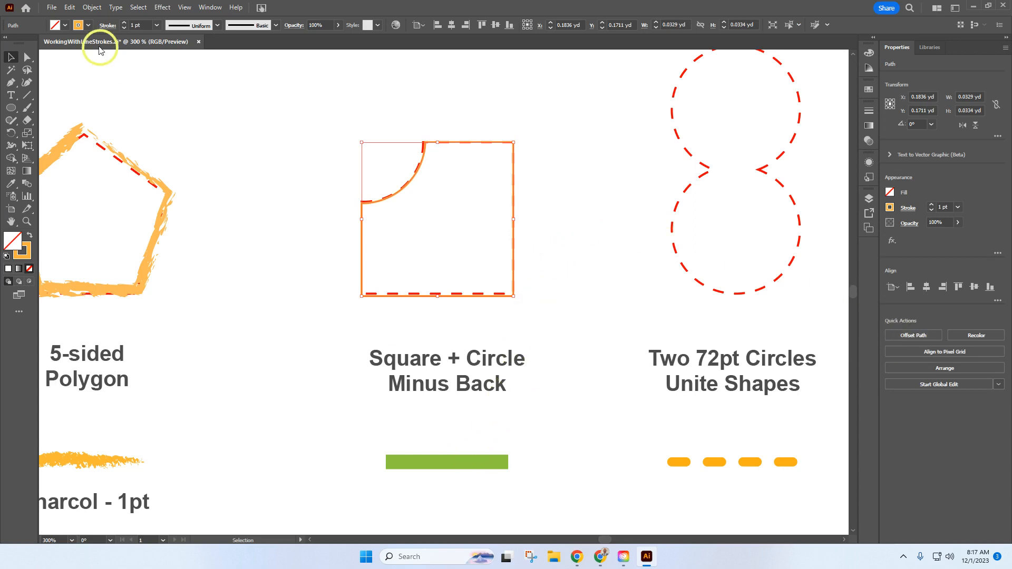
- Give the notched square a green stroke with a weight of 6 pt, and deselect it
left_click(87, 25)
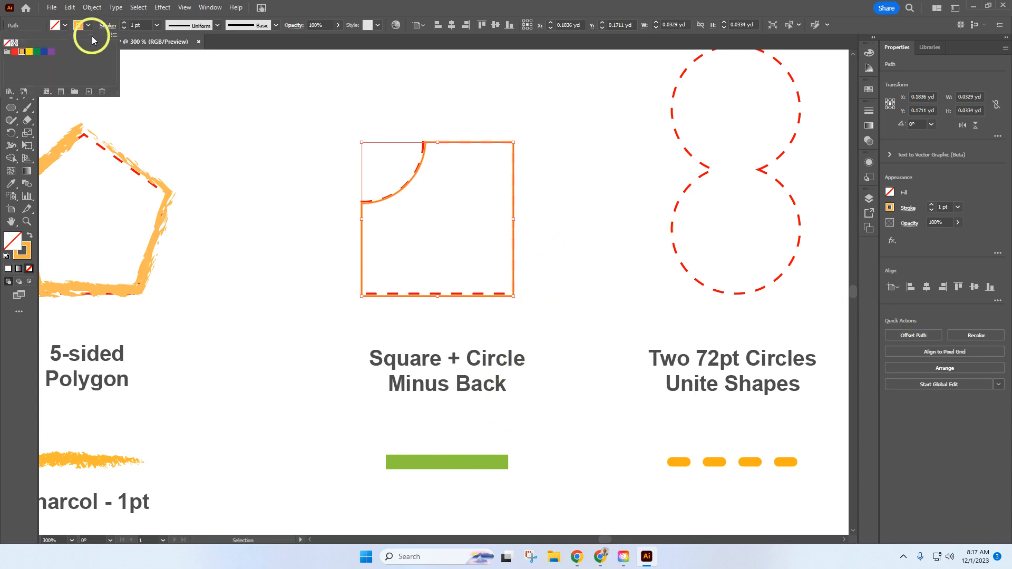
left_click(36, 51)
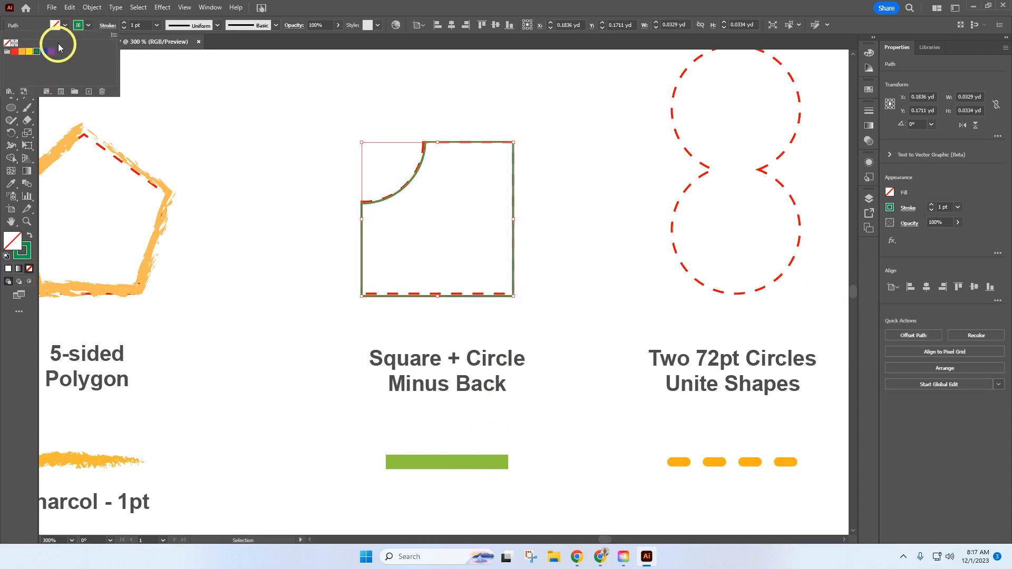
left_click(157, 26)
left_click(156, 27)
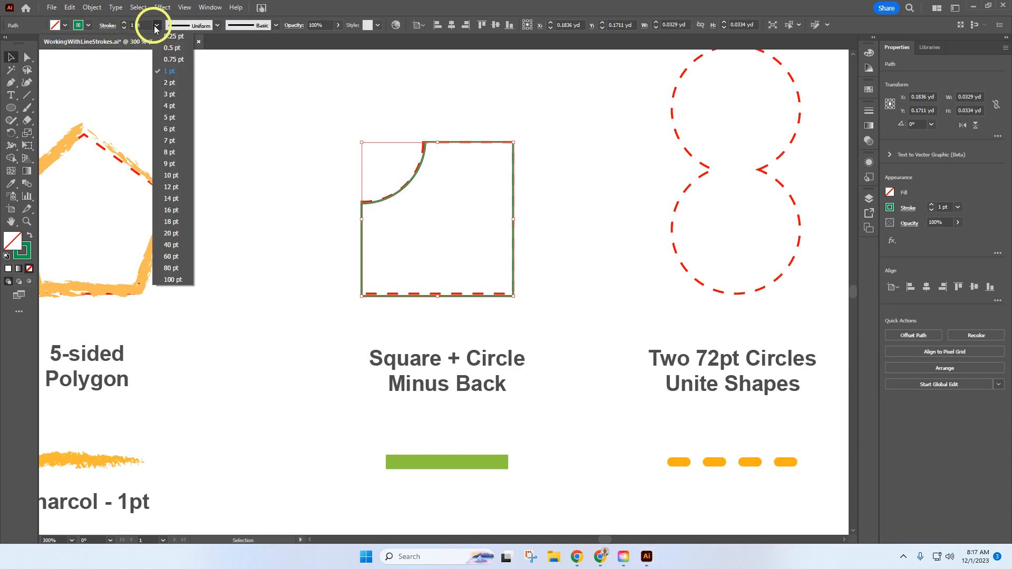
left_click(169, 129)
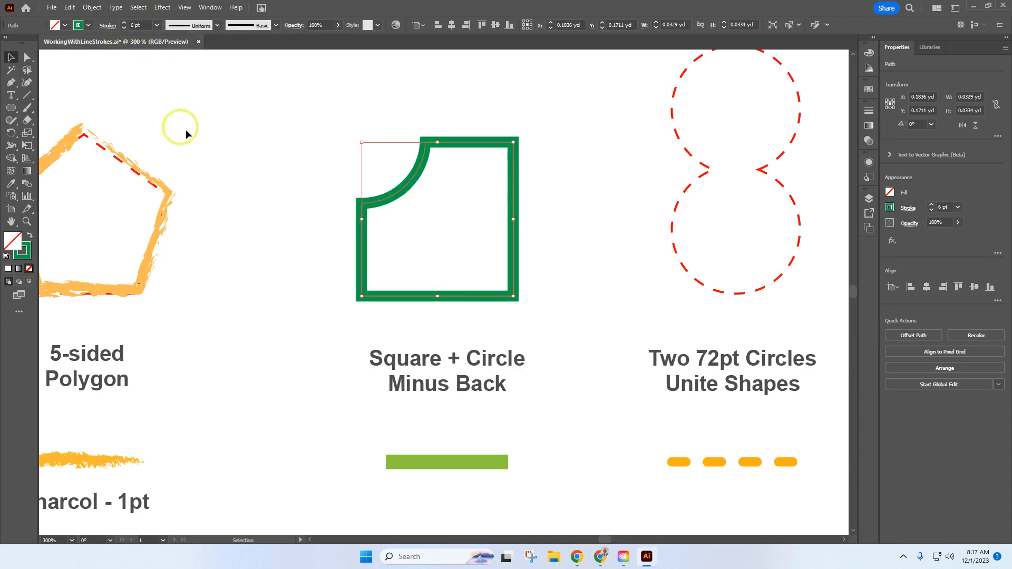
left_click(261, 182)
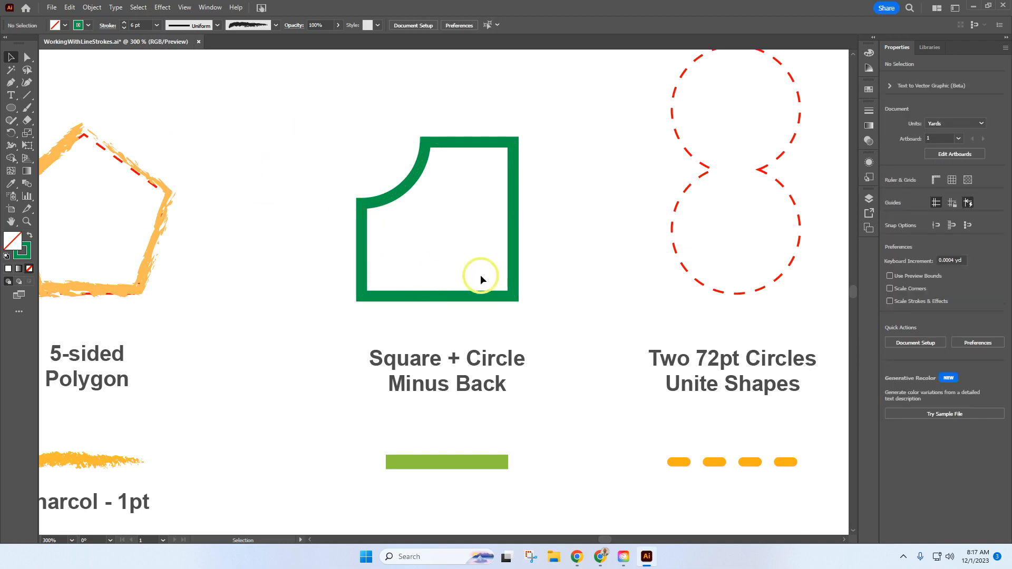
- Create a circle 72 pt wide and 72 pt high beside the dashed Two 72pt Circles guide
scroll(606, 538, "right", 3)
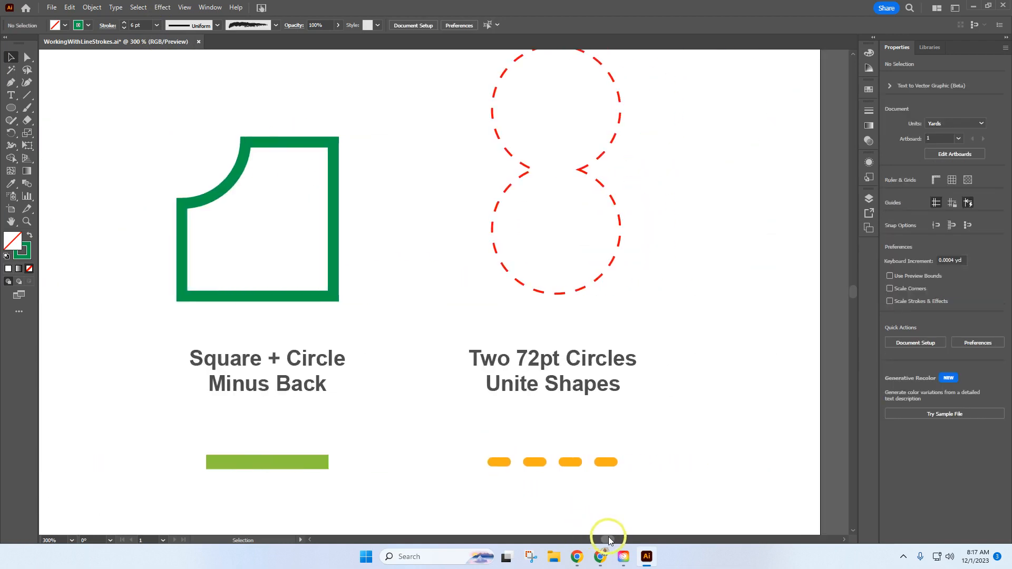
scroll(685, 403, "up", 1)
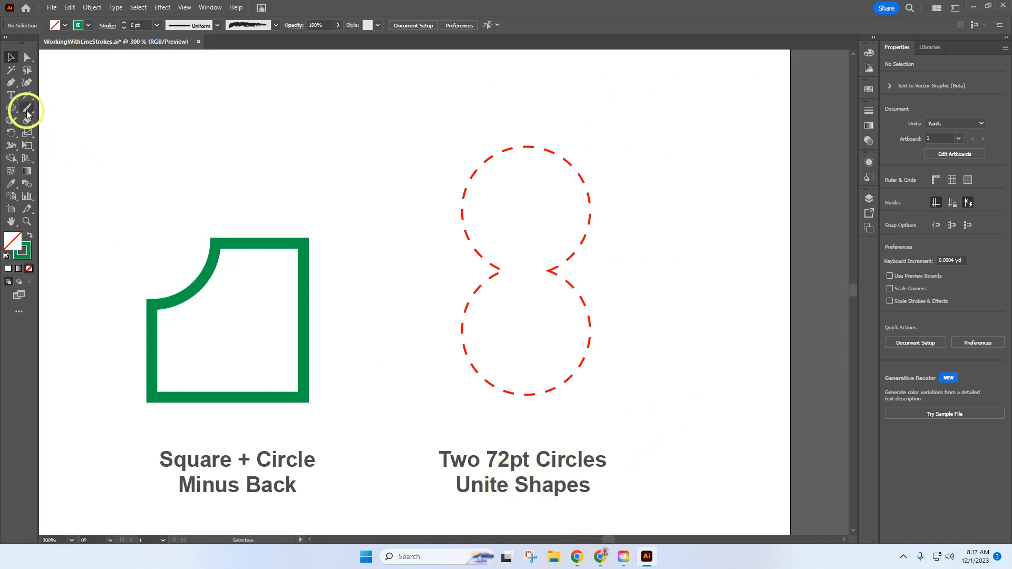
left_click(10, 107)
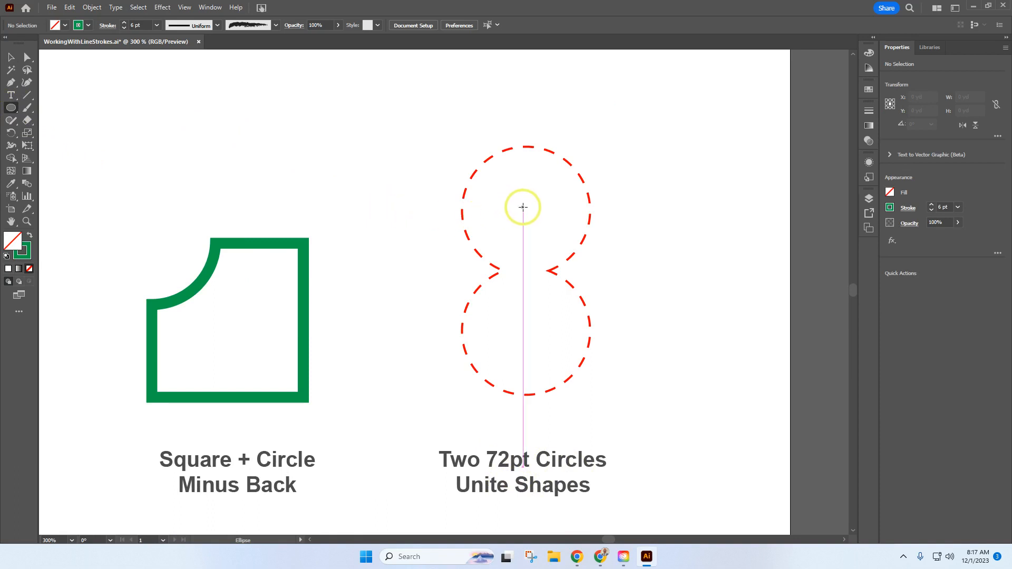
left_click(403, 217)
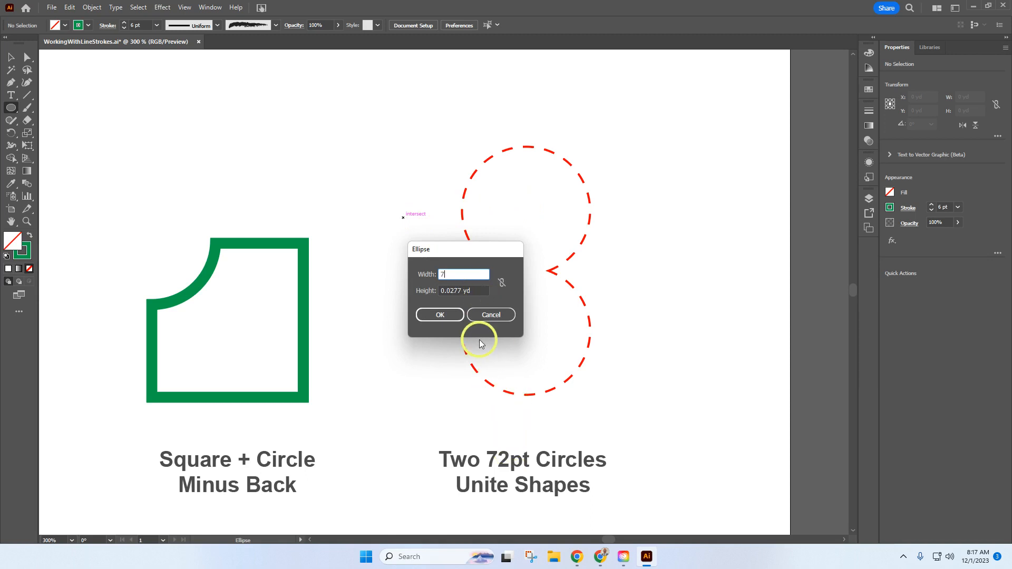
type("72pt")
key("Tab")
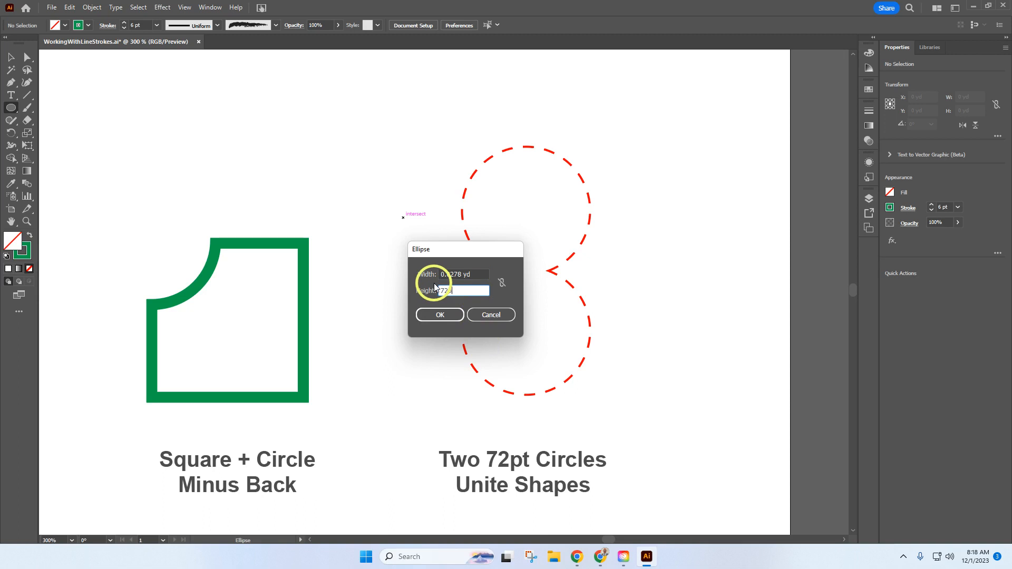
type("72pt")
key("Return")
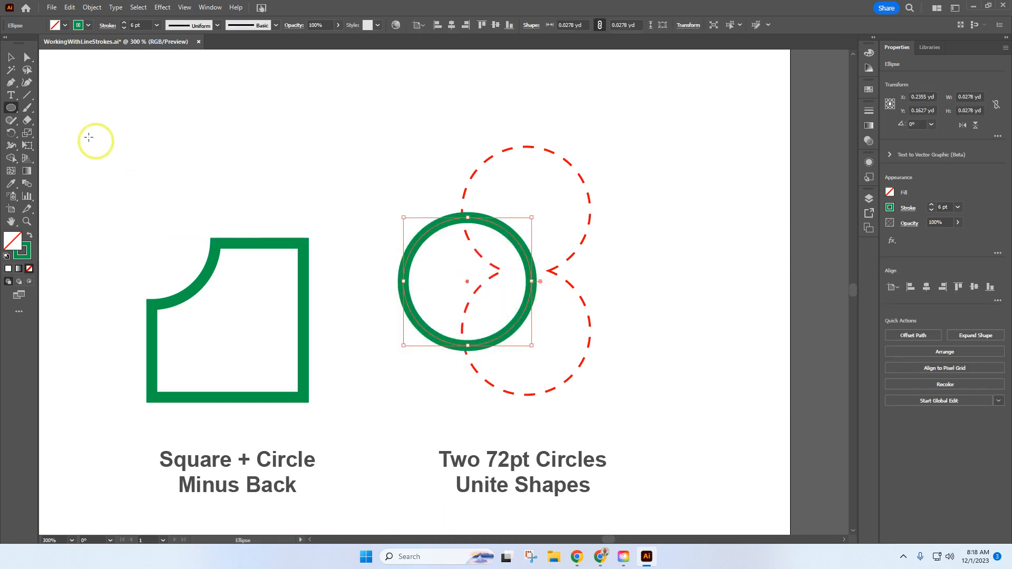
- Move the 72 pt circle onto the upper dashed circle and place a copy of it over the lower one
left_click(11, 57)
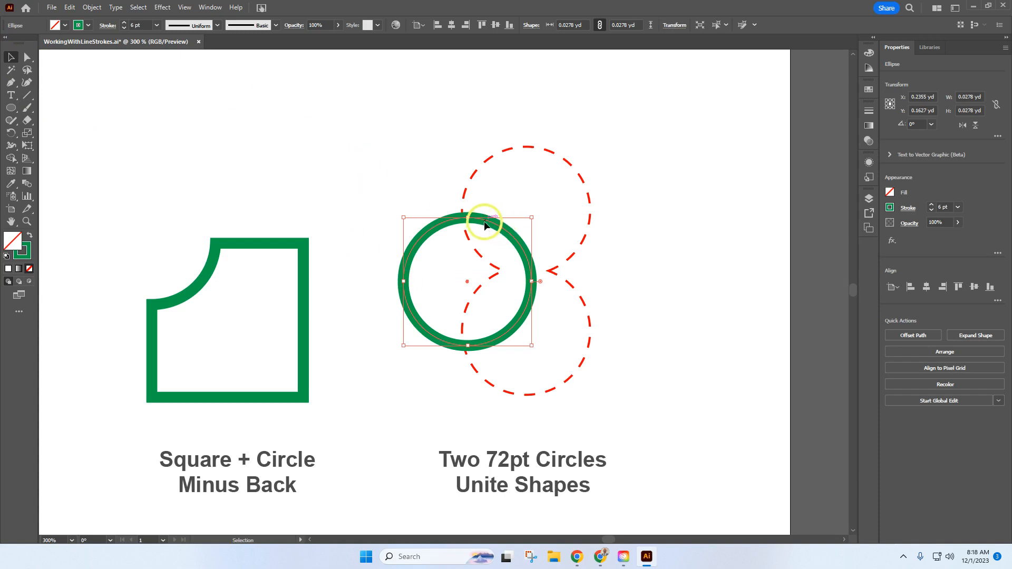
left_click_drag(485, 223, 541, 151)
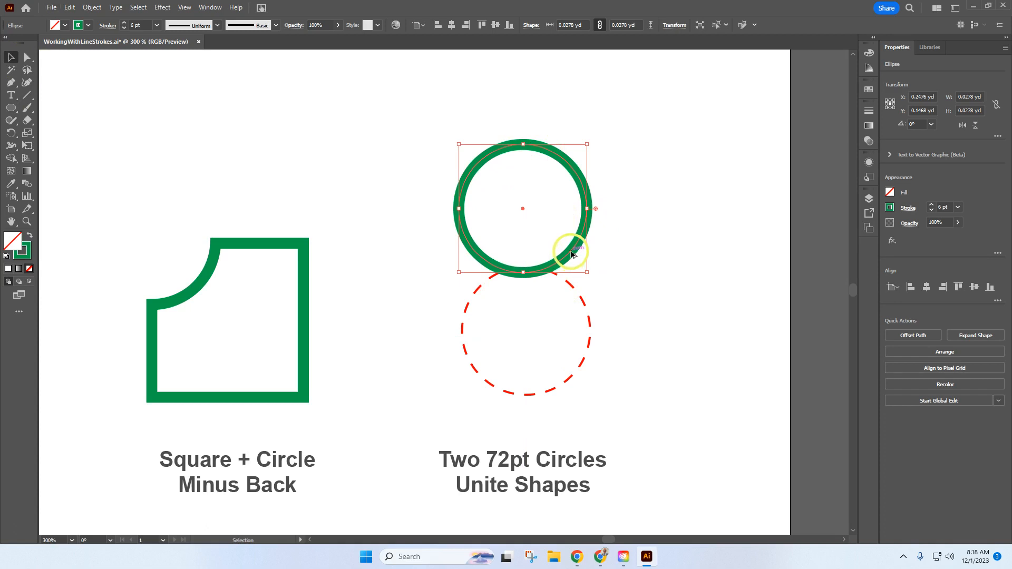
left_click_drag(571, 254, 575, 376)
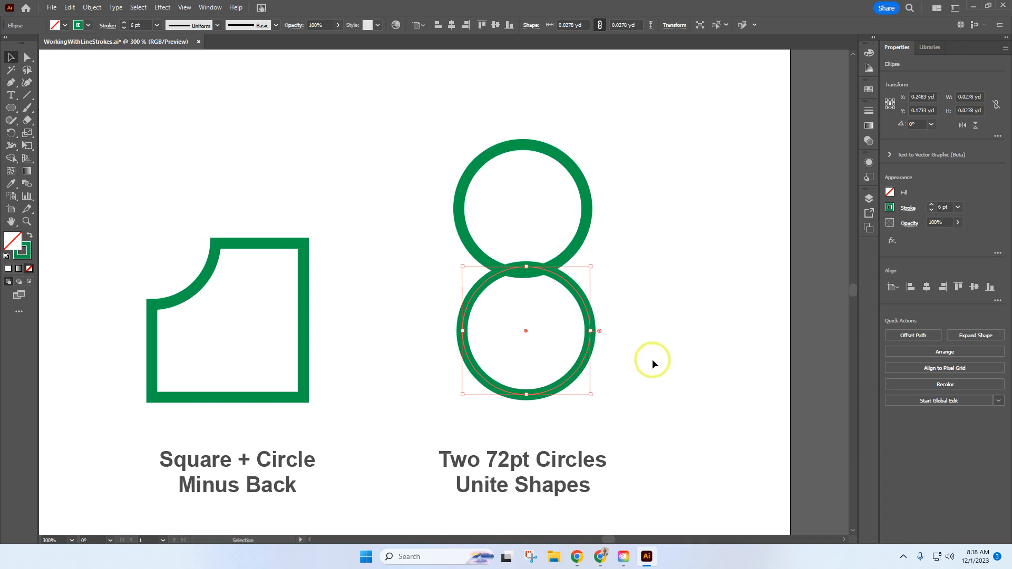
- Change the stroke colour of both 72 pt circles to orange
scroll(681, 331, "down", 3)
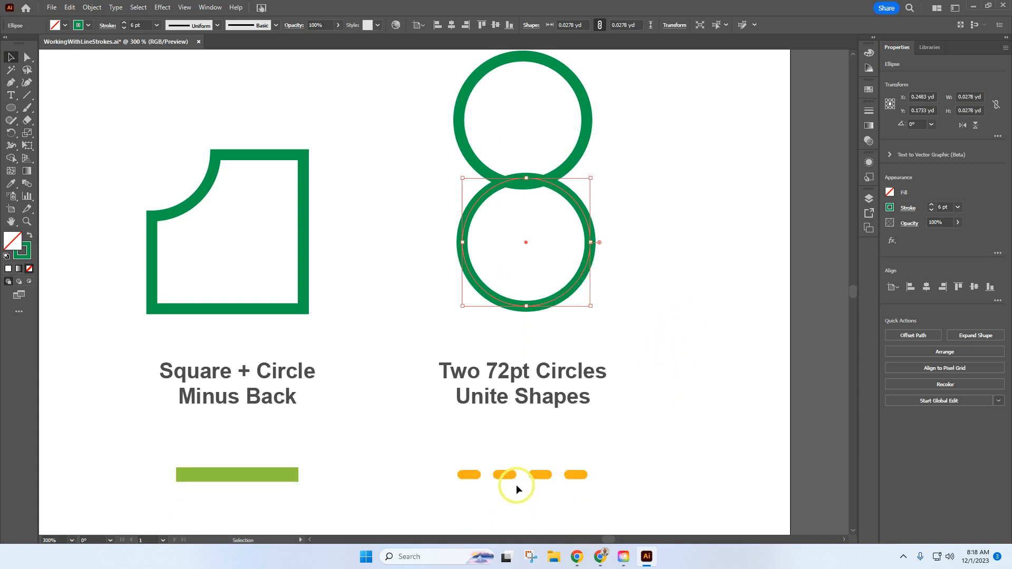
left_click(87, 27)
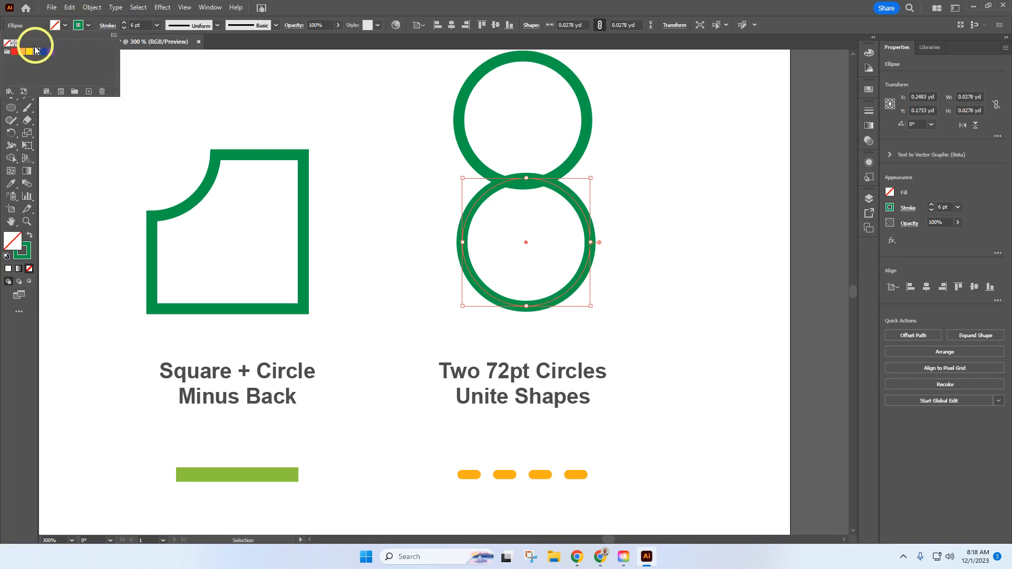
left_click(22, 52)
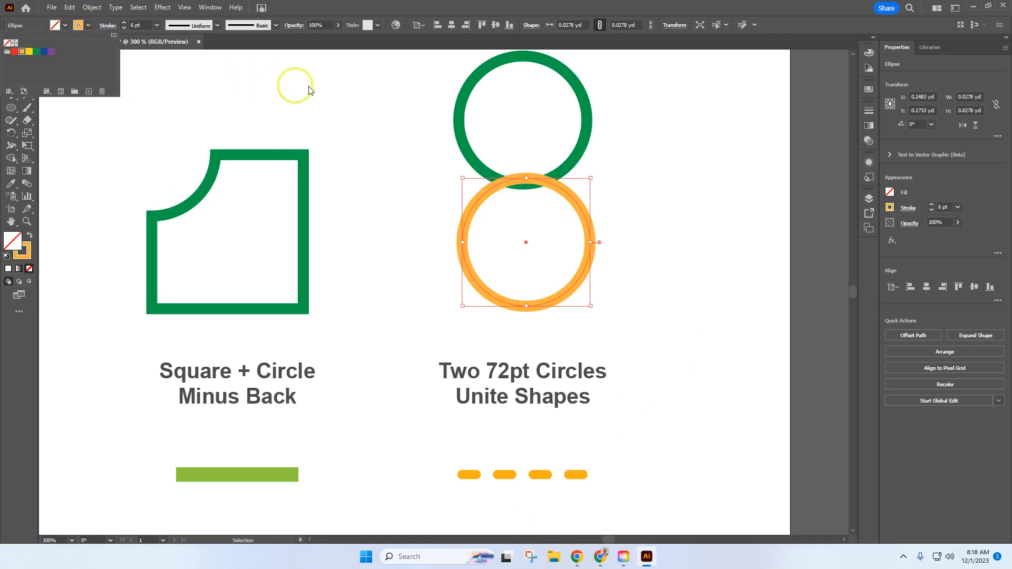
scroll(658, 344, "up", 1)
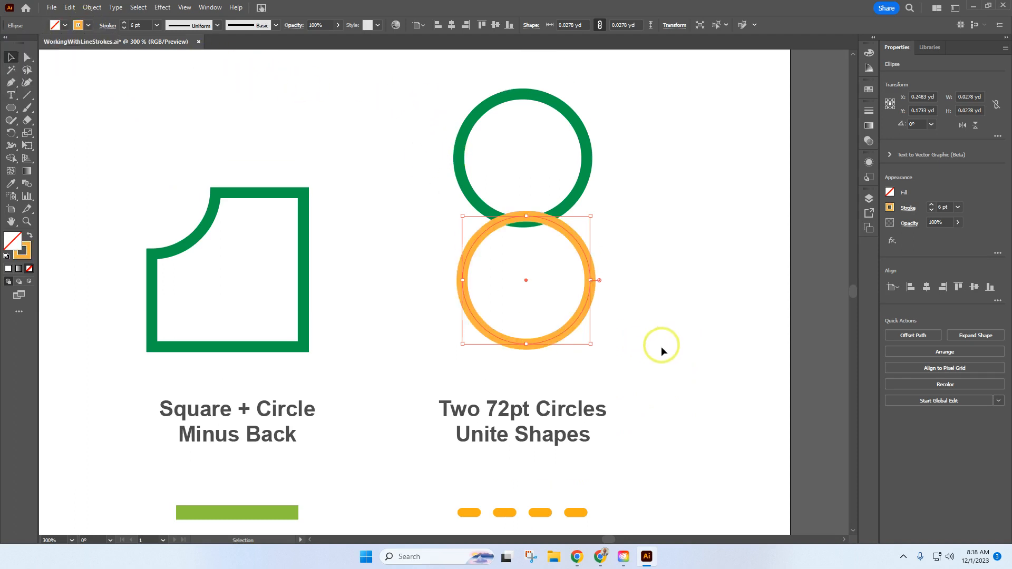
left_click_drag(667, 384, 416, 61)
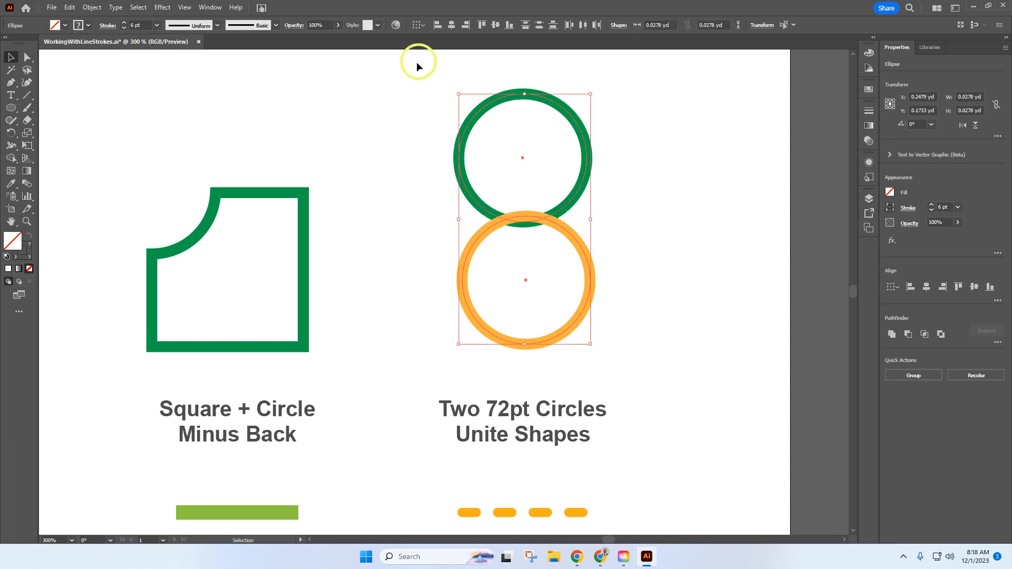
left_click(87, 27)
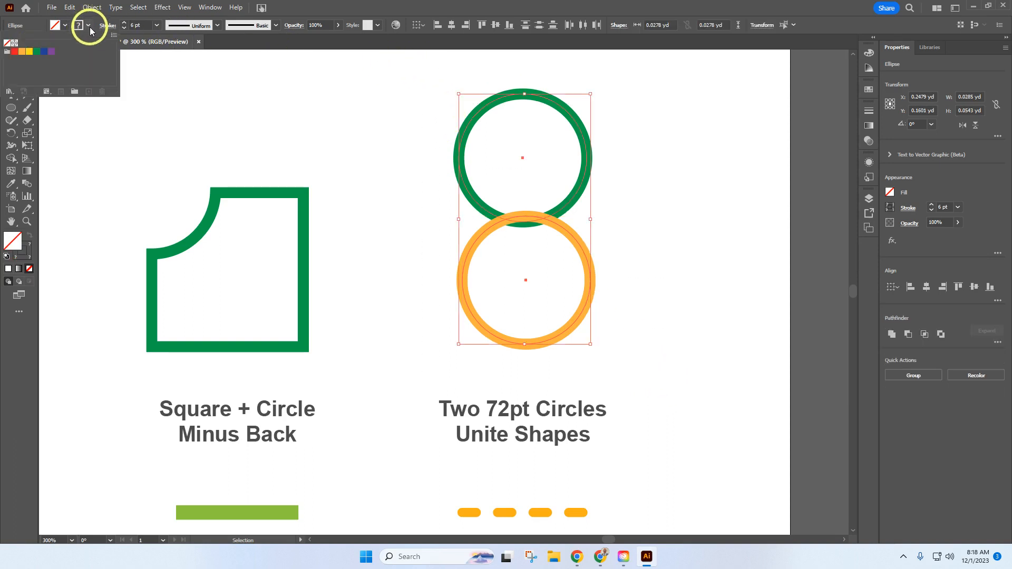
left_click(22, 52)
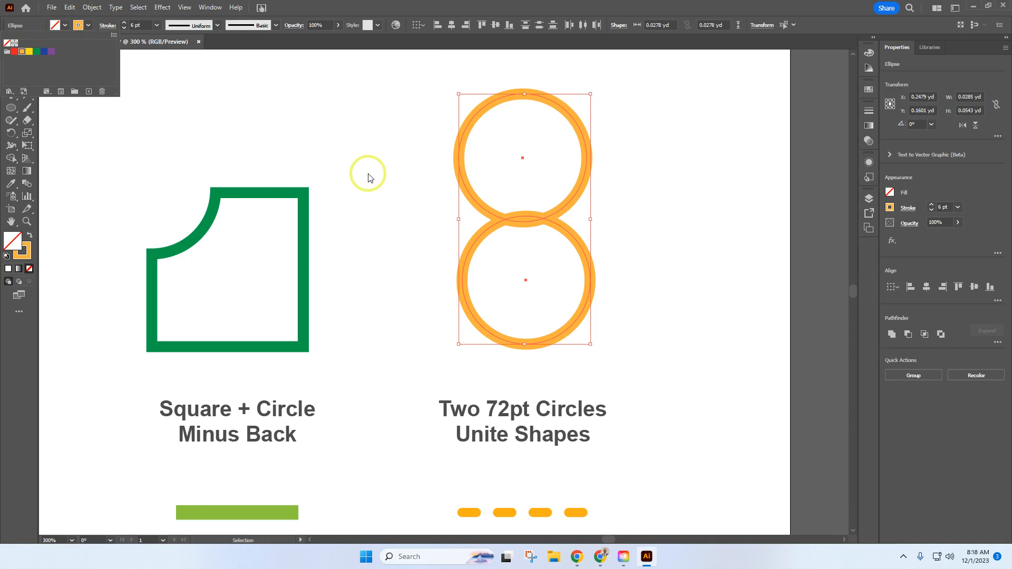
- Turn the two circles' stroke into a dashed line with 12 pt dashes and round caps
left_click(114, 27)
left_click(109, 26)
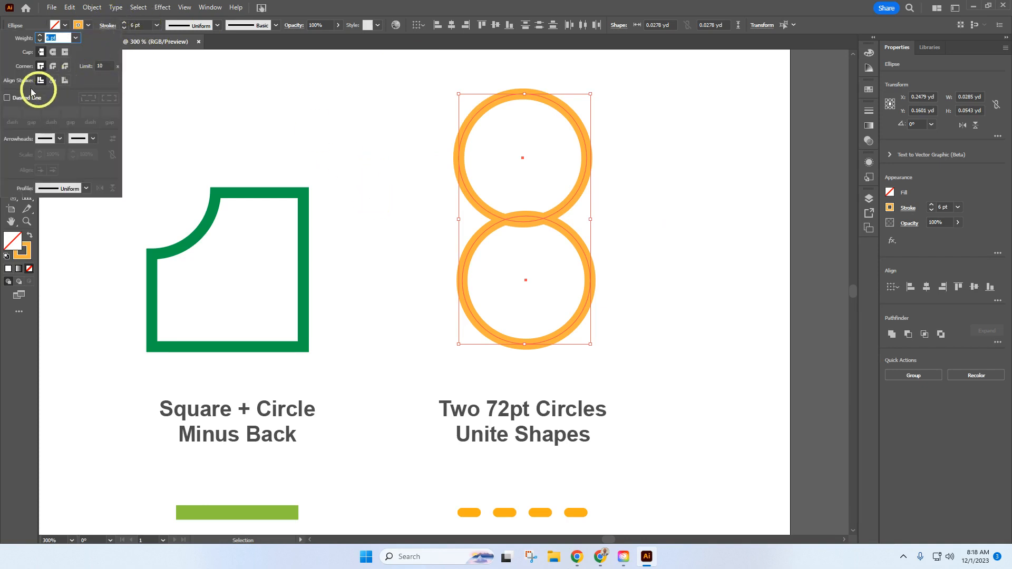
left_click(6, 98)
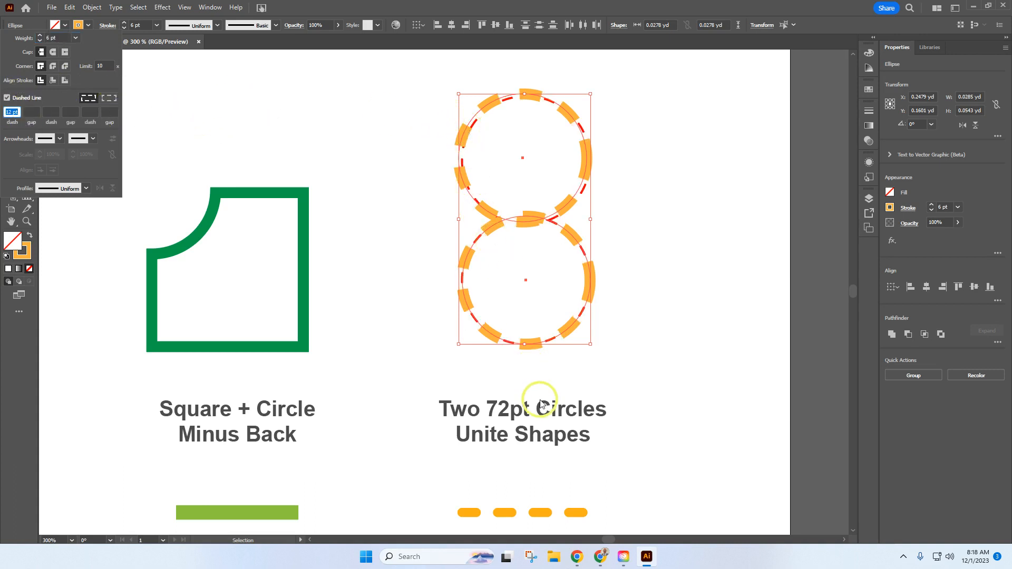
left_click(53, 52)
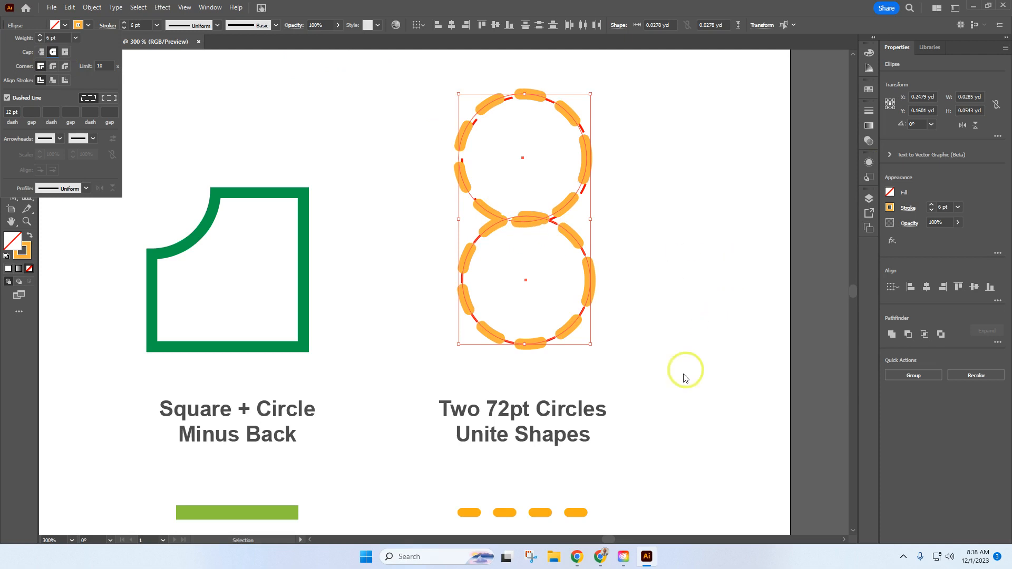
- Unite the two overlapping circles into one shape and deselect it
left_click(892, 337)
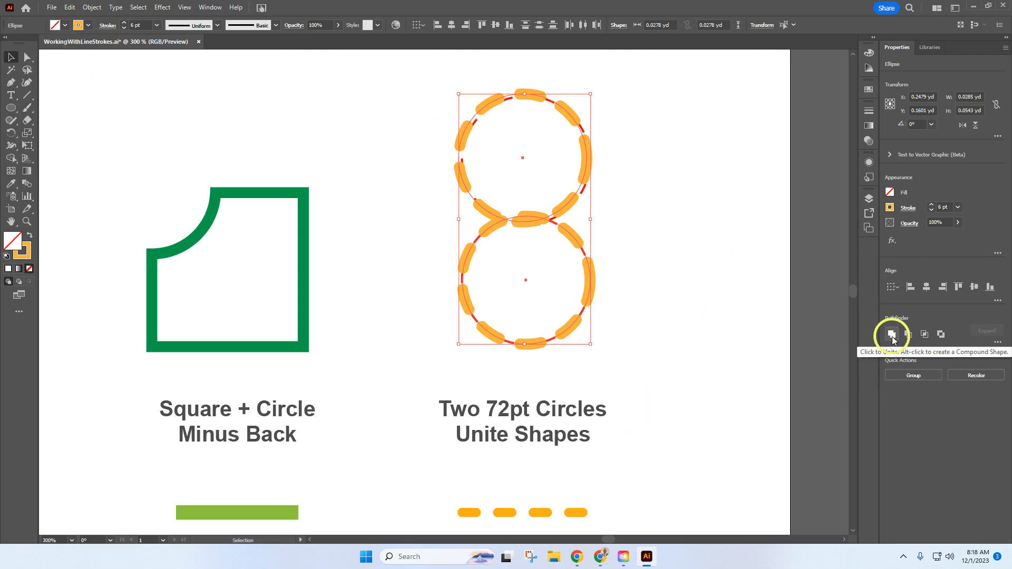
left_click(892, 337)
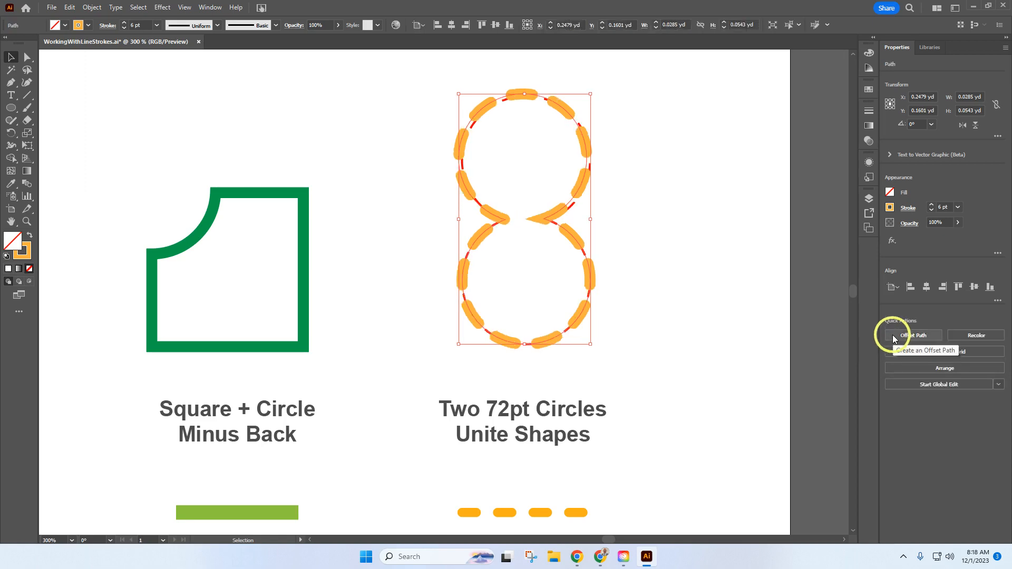
left_click(685, 302)
- Start a text object beside the dashed S H S letters and set its font to Rockwell
scroll(684, 295, "down", 10)
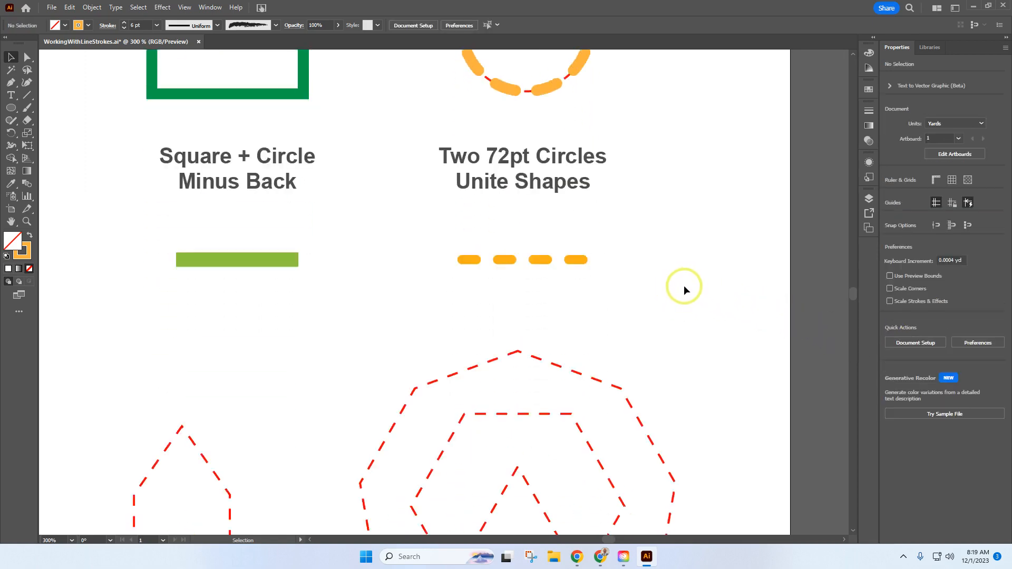
scroll(682, 300, "down", 2)
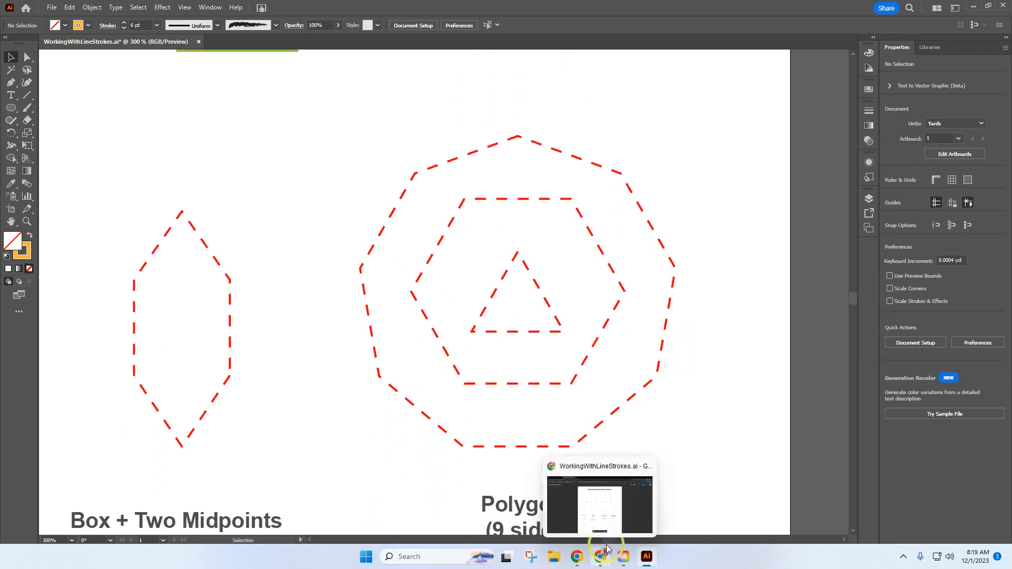
mouse_move(609, 540)
left_mouse_down()
mouse_move(579, 524)
mouse_move(593, 539)
left_mouse_up()
scroll(561, 375, "down", 1)
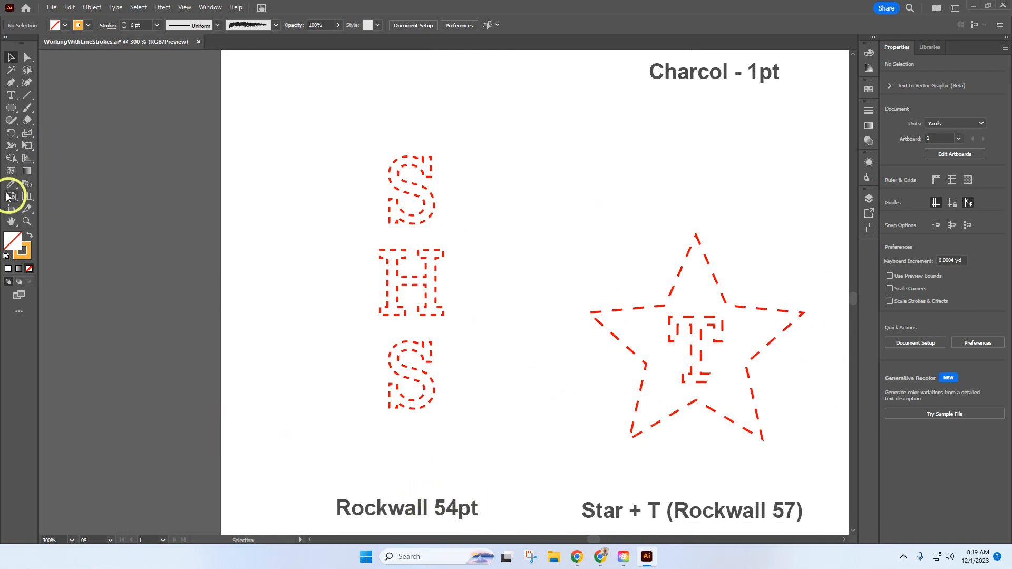
left_click(11, 95)
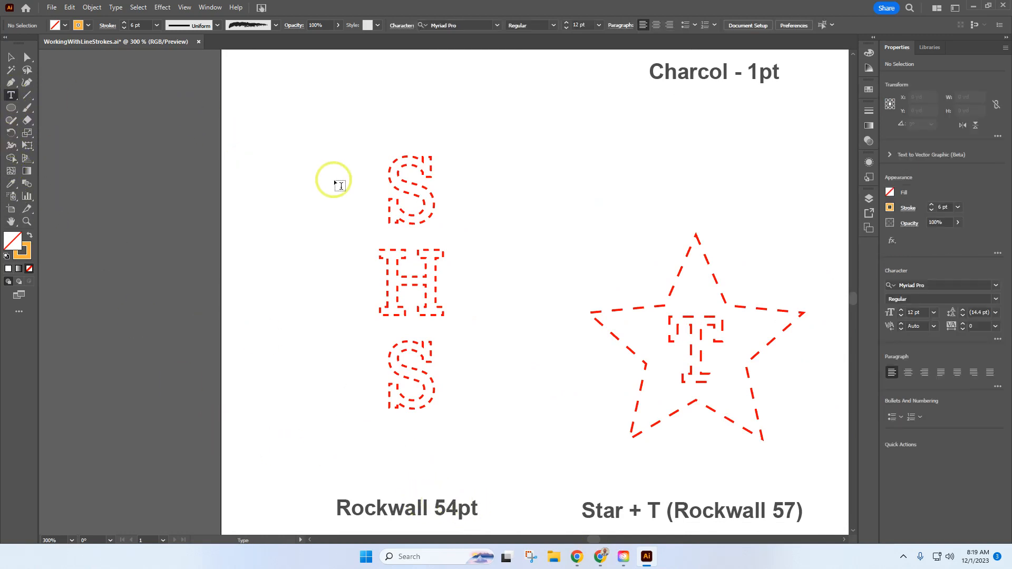
left_click(283, 180)
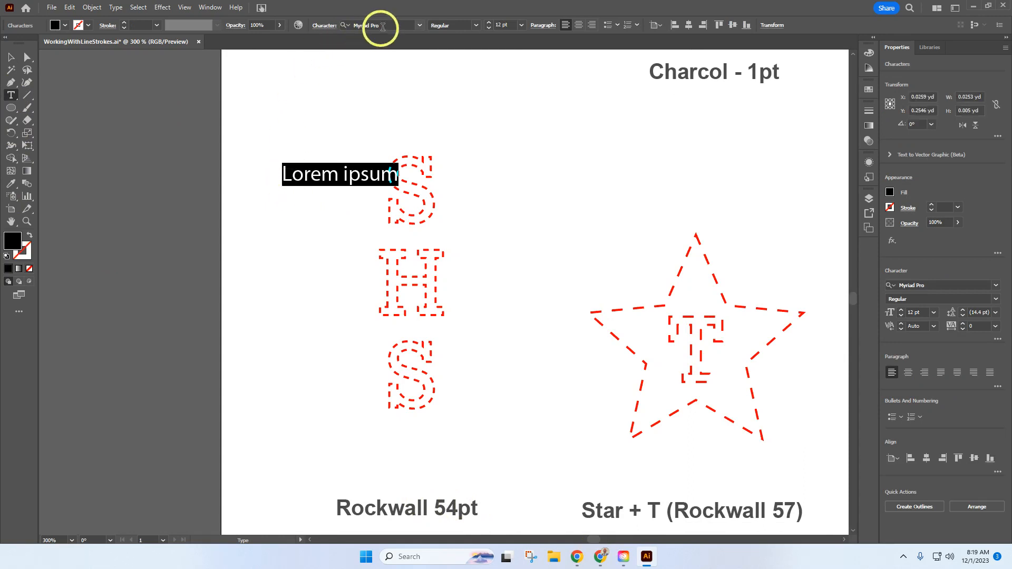
left_click(392, 25)
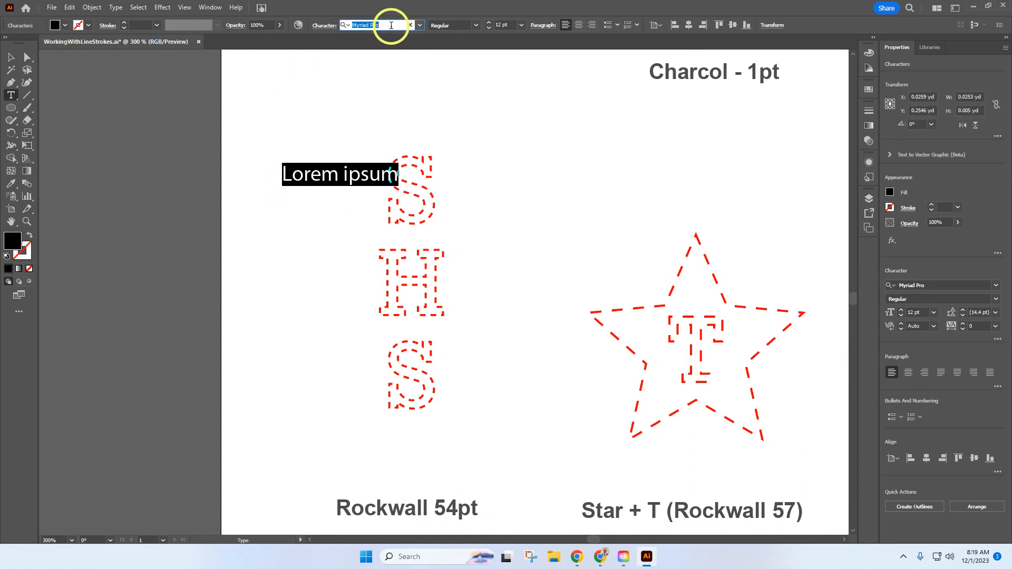
type("roc")
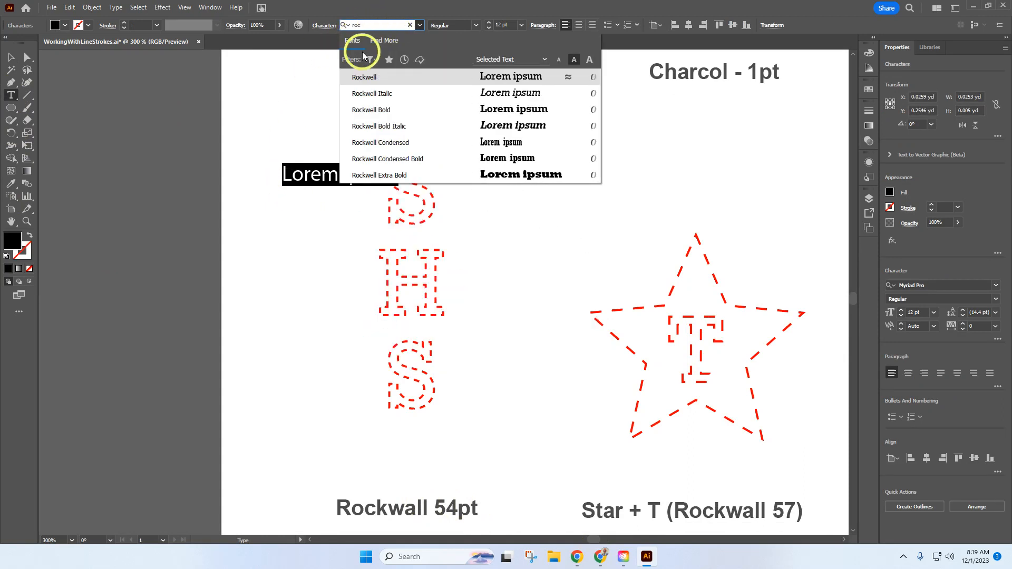
left_click(393, 77)
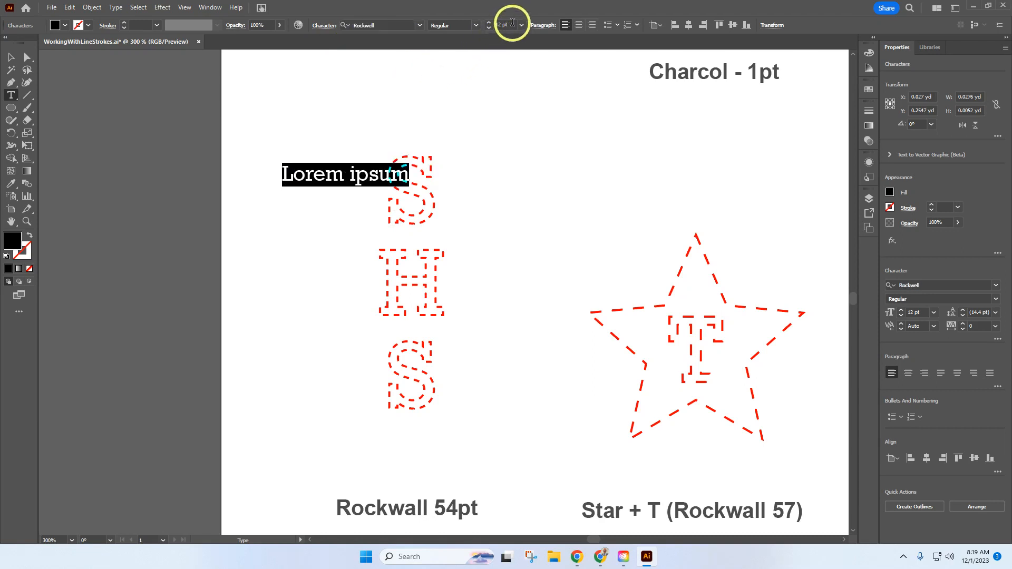
- Set the text size to 54 pt and replace the placeholder text with the letter S
left_click(511, 24)
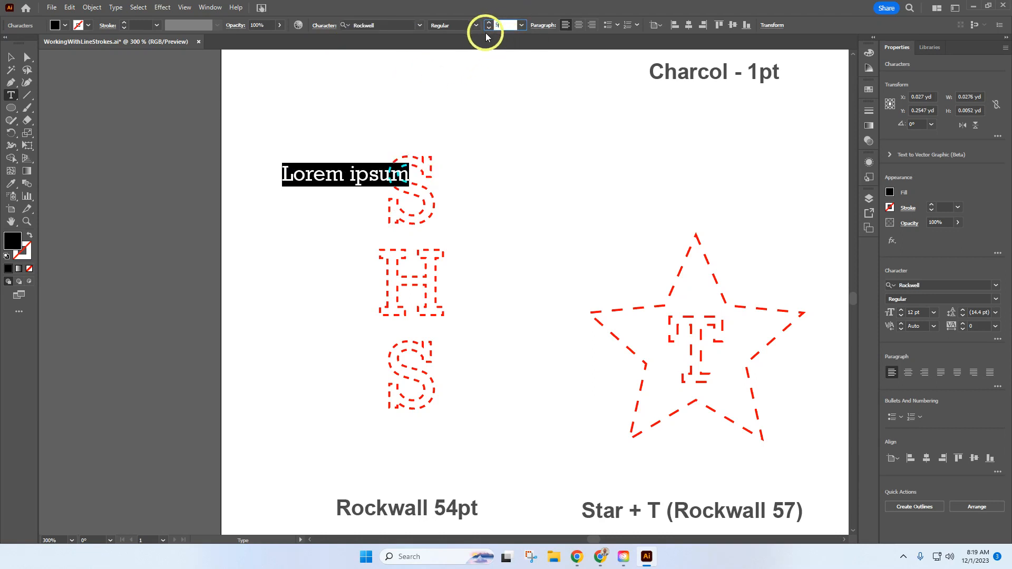
type("54")
key("Return")
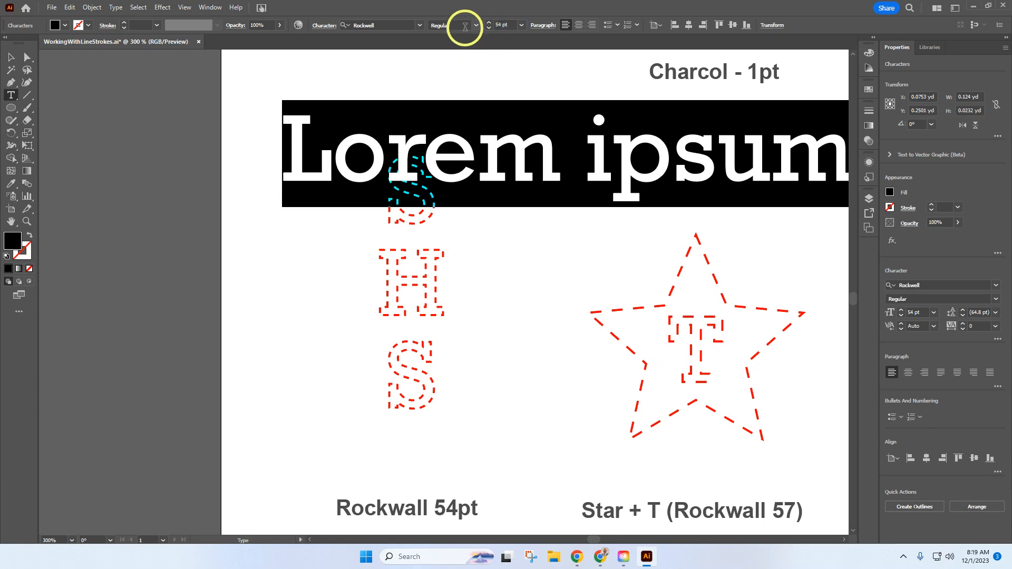
type("S")
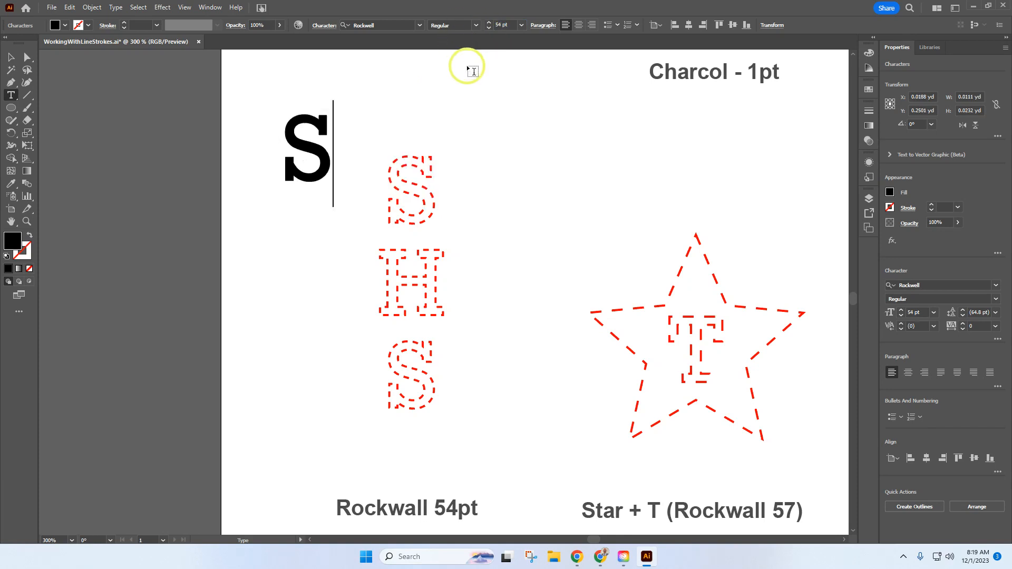
- Move the S onto the upper dashed S and place copies over the lower S and beside the dashed H
left_click(10, 59)
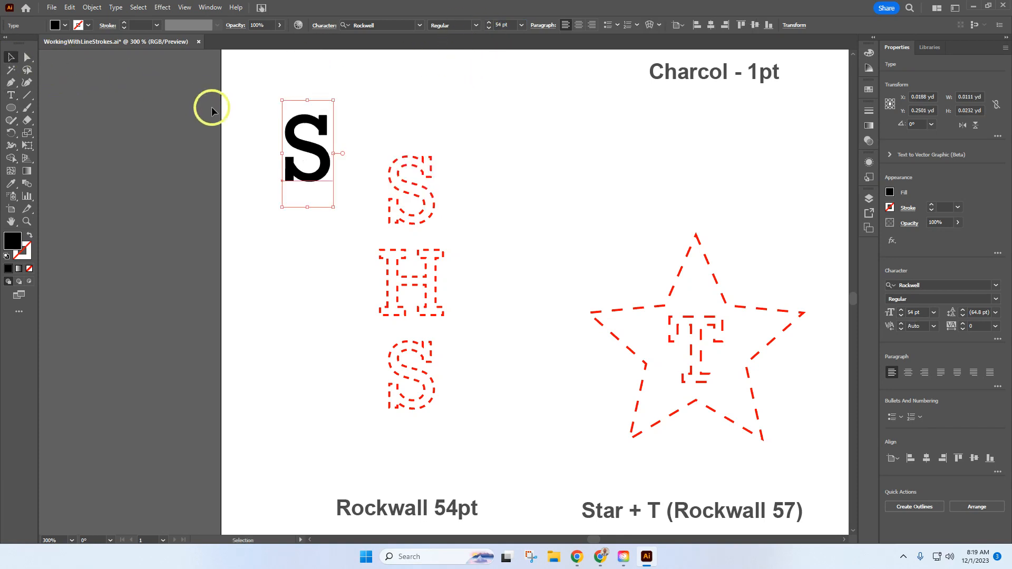
left_click_drag(303, 146, 411, 188)
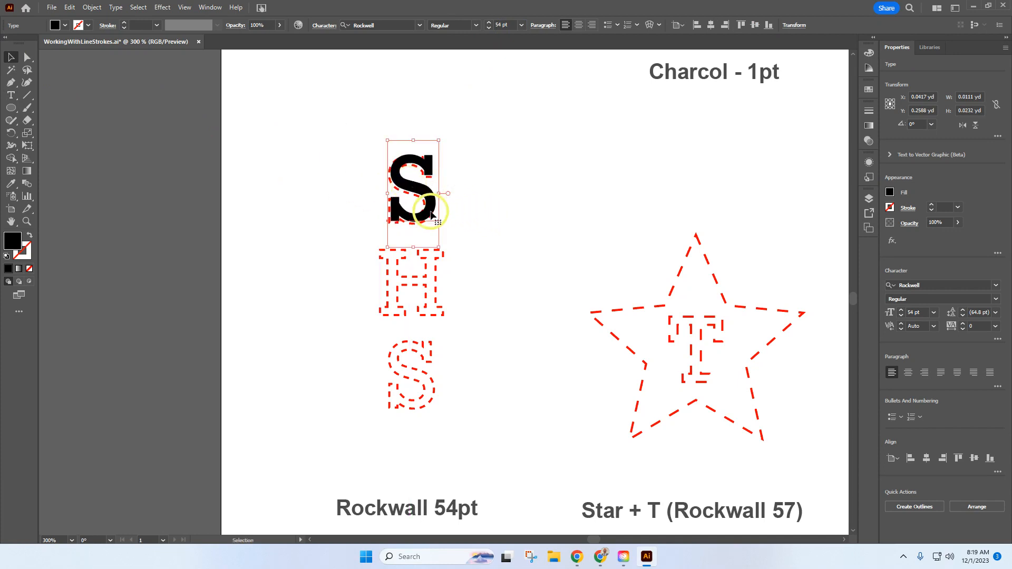
left_click_drag(430, 215, 491, 310)
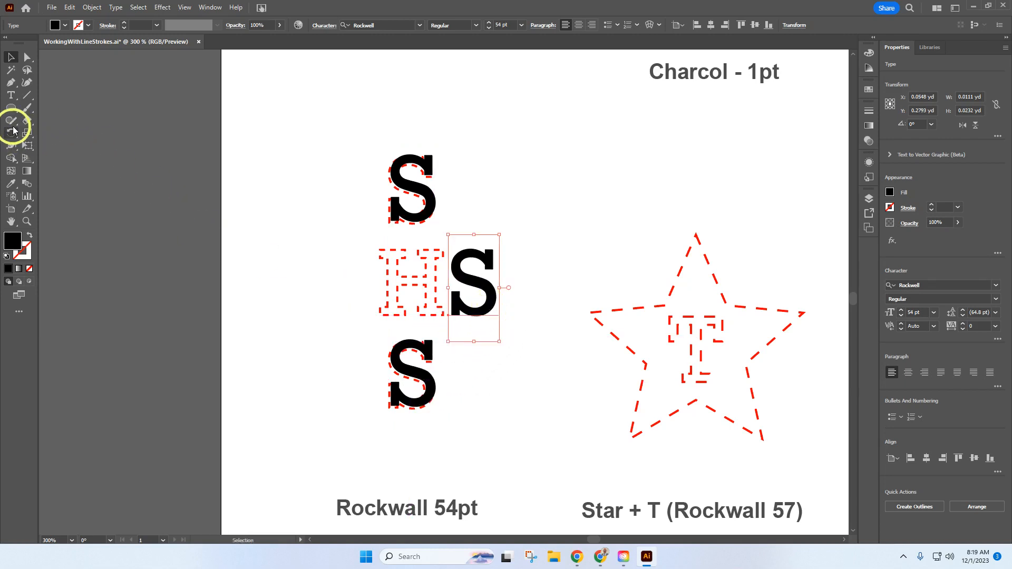
- Change the S copy beside the dashed H to the letter H, move it onto the dashed H and deselect it
left_click(10, 95)
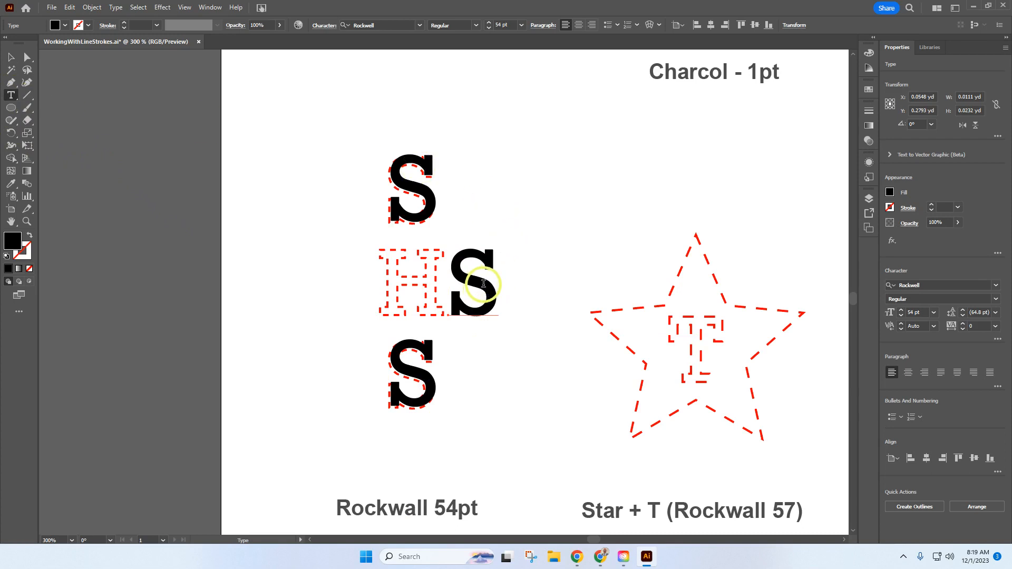
left_click(494, 289)
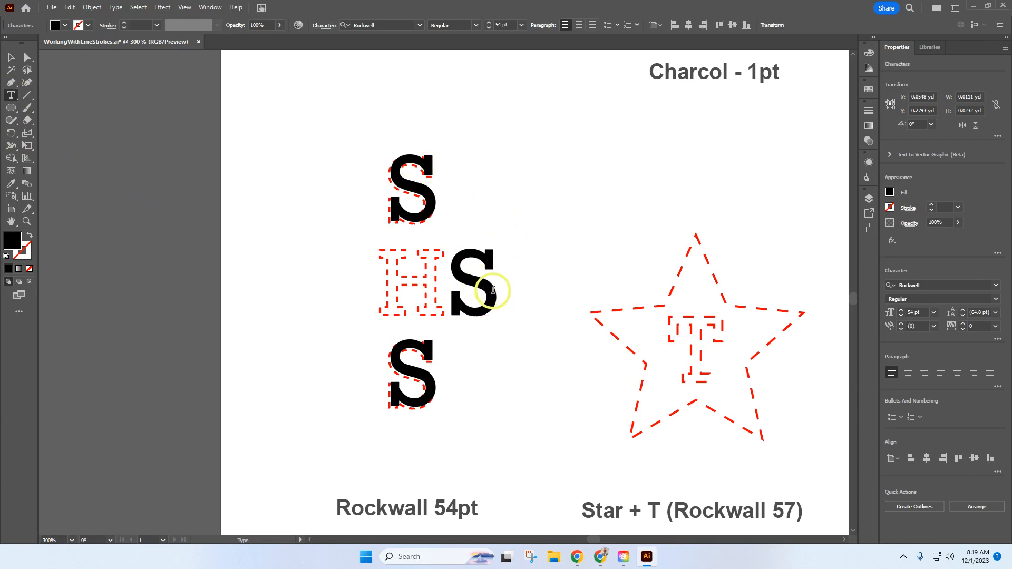
key("BackSpace")
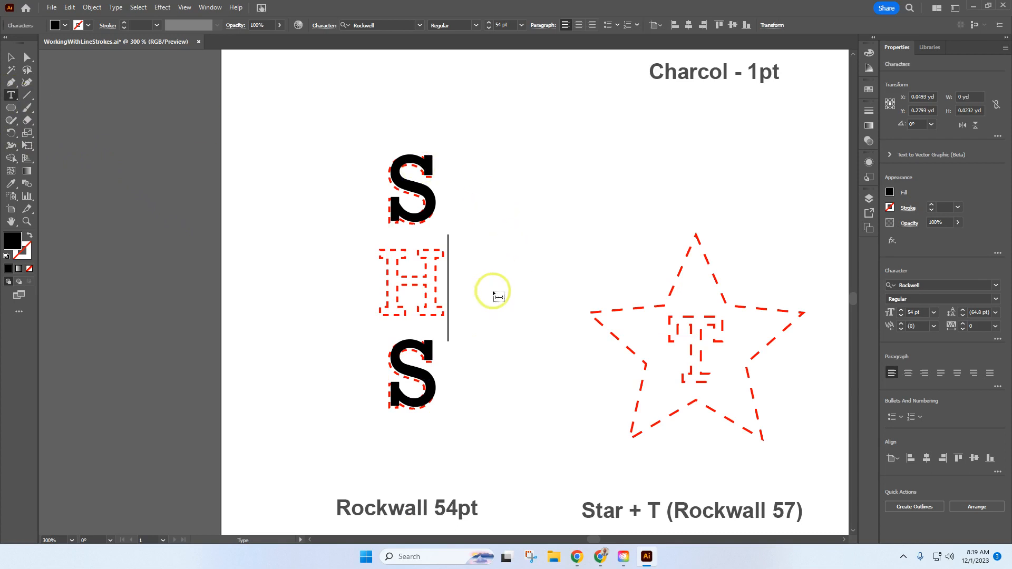
type("H")
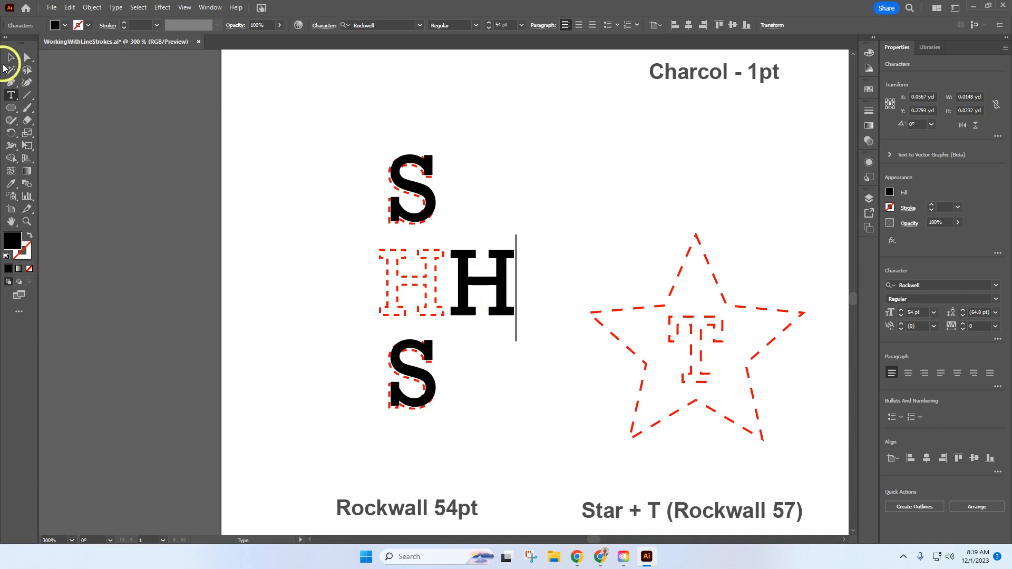
left_click(11, 58)
left_click(466, 285)
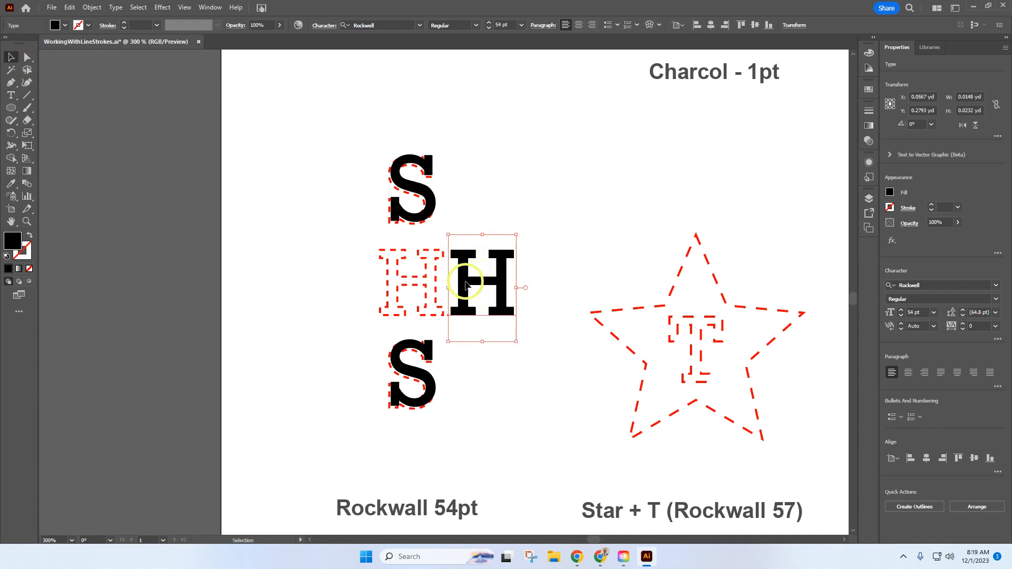
left_click_drag(466, 285, 395, 283)
left_click(487, 274)
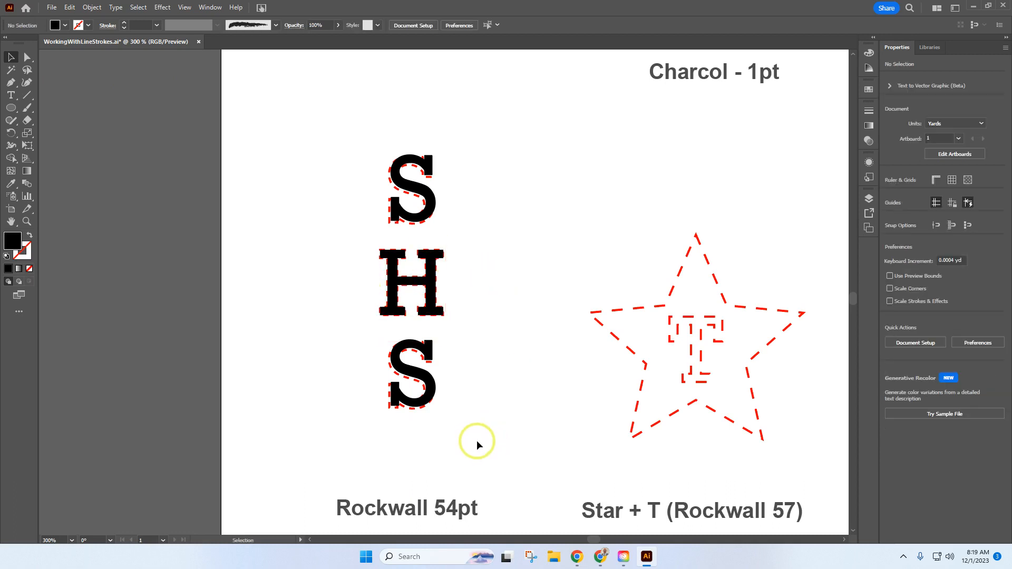
- Select the three letters S, H and S together and convert them to outlines
left_click_drag(478, 440, 342, 111)
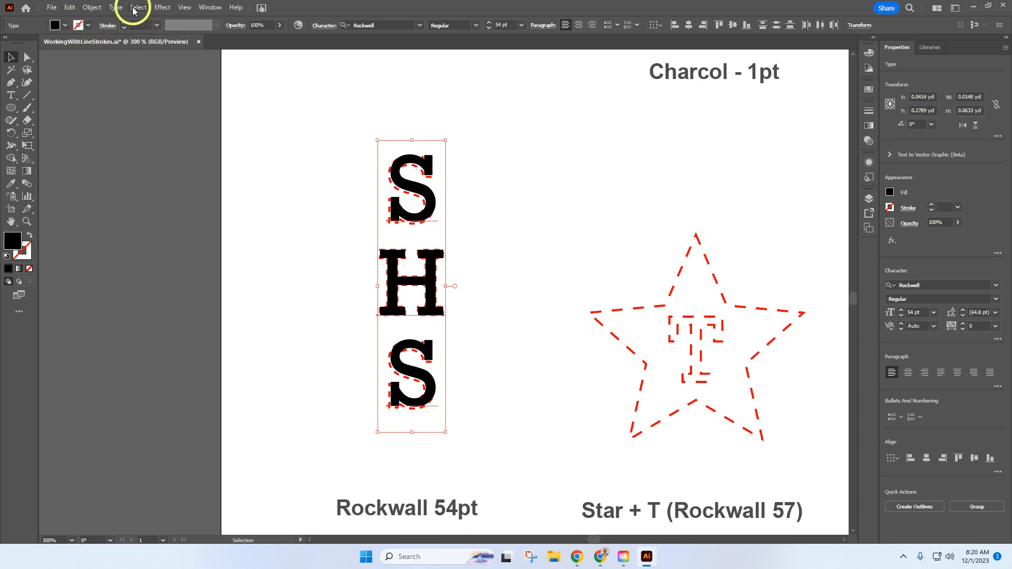
left_click(116, 9)
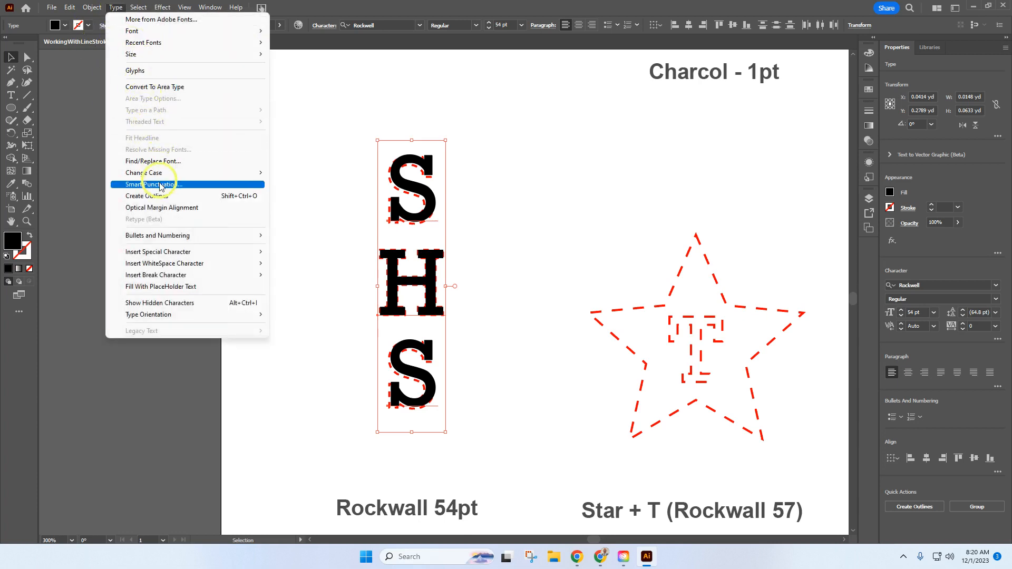
left_click(159, 202)
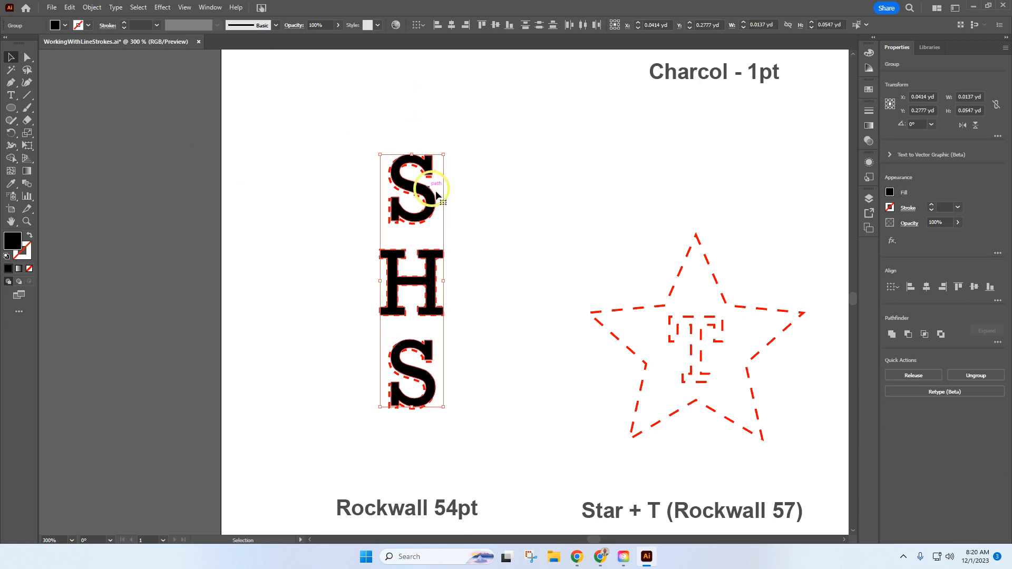
left_click(14, 96)
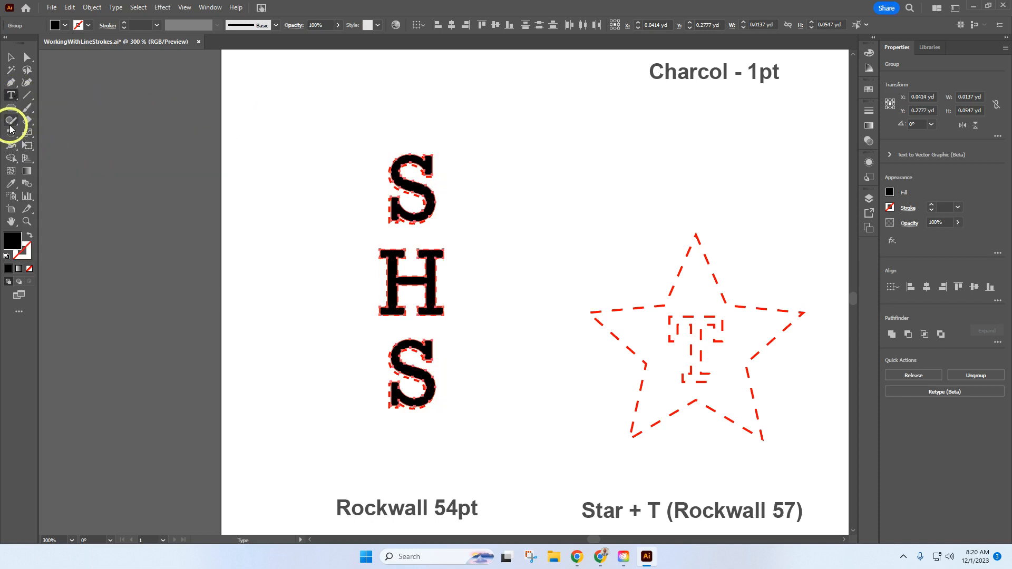
left_click(435, 202)
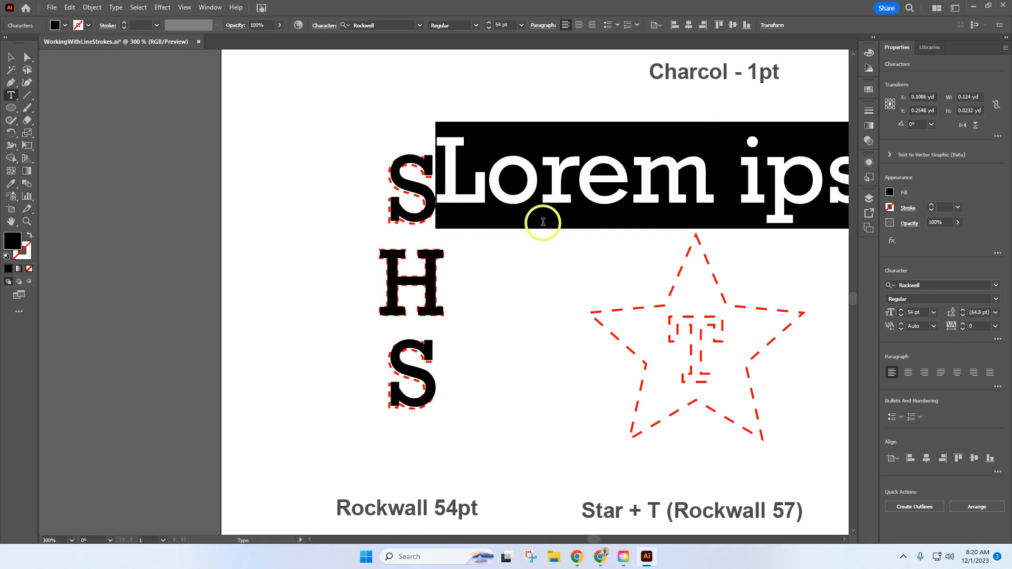
key("Escape")
key("Delete")
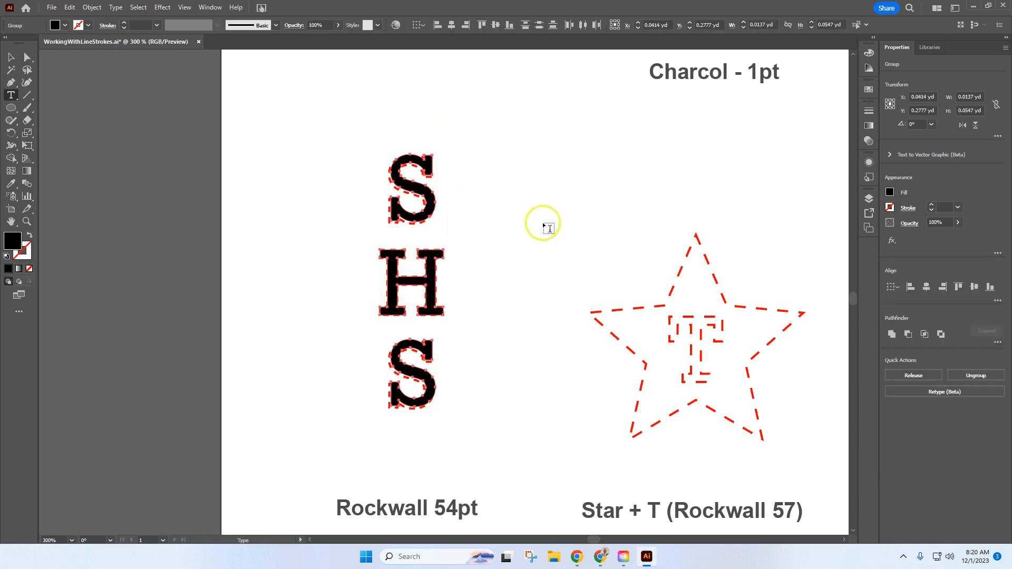
left_click(8, 56)
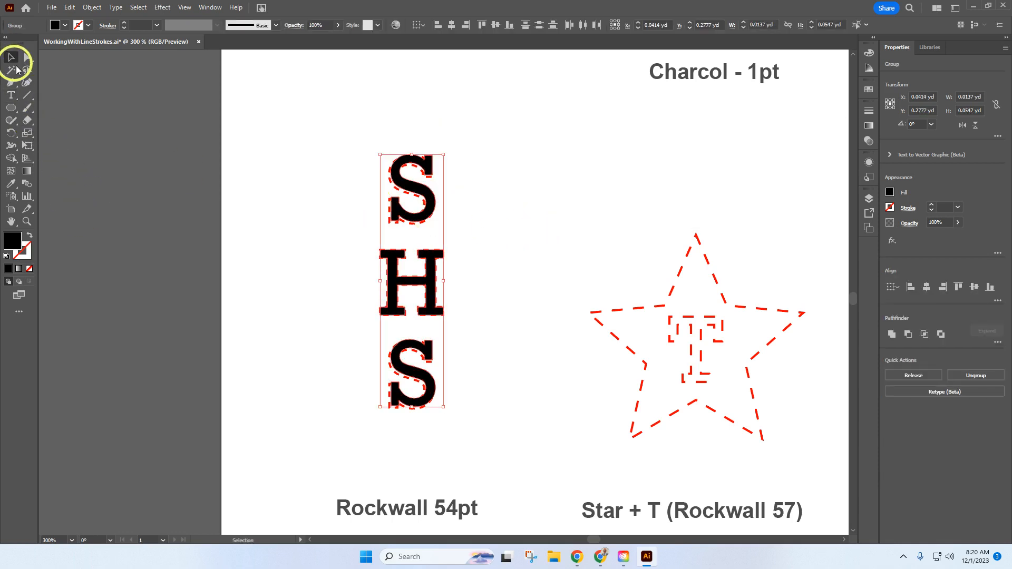
left_click(298, 200)
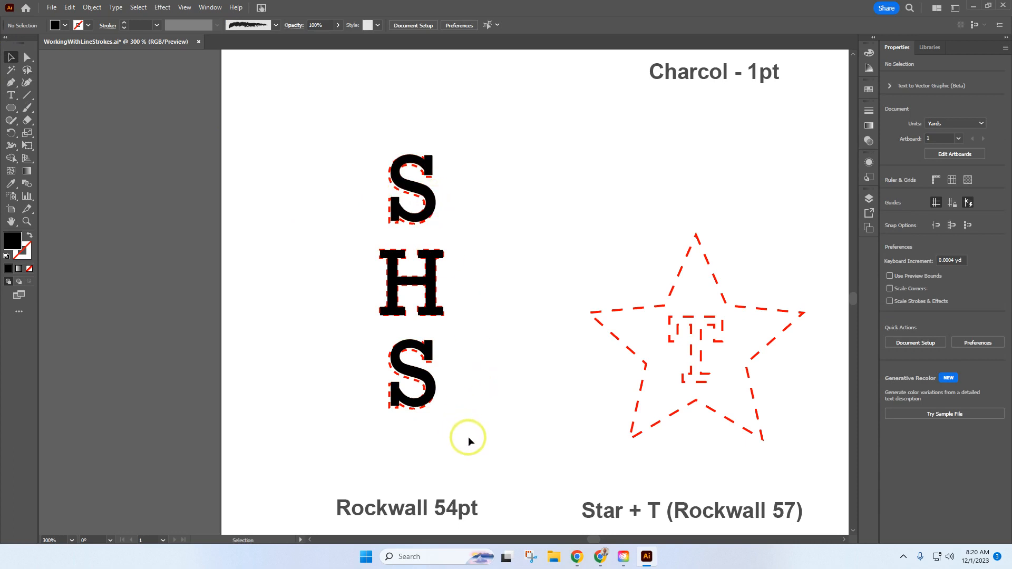
- Select the outlined S, H and S letters together and swap their fill and stroke
left_click_drag(468, 436, 364, 112)
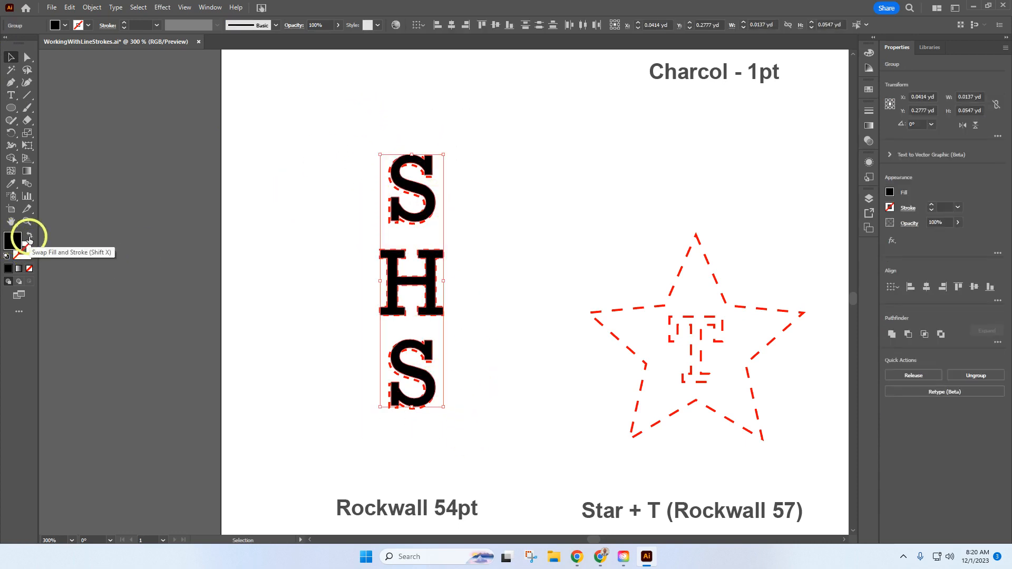
scroll(290, 228, "down", 2)
scroll(288, 241, "down", 2)
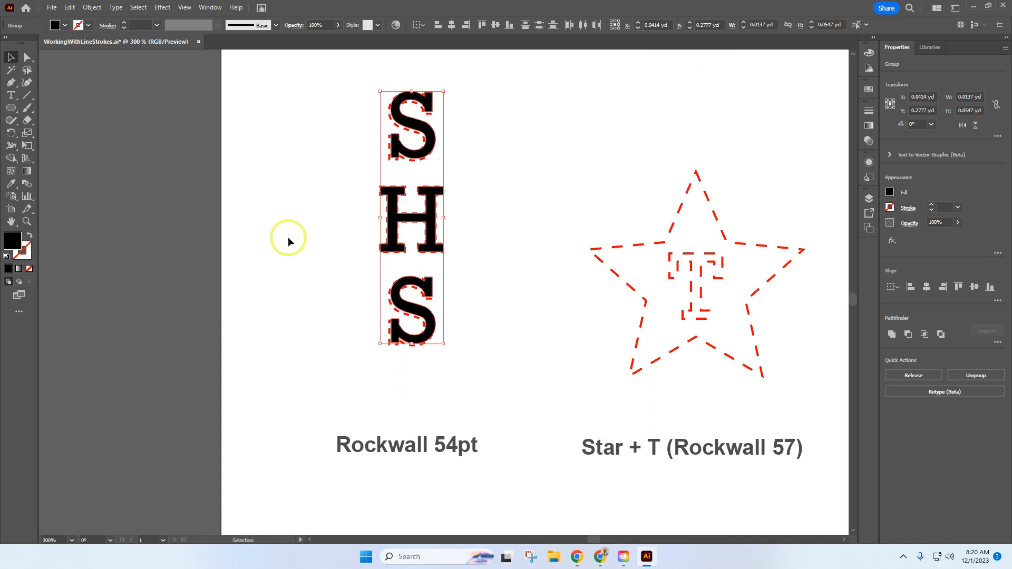
left_click(29, 238)
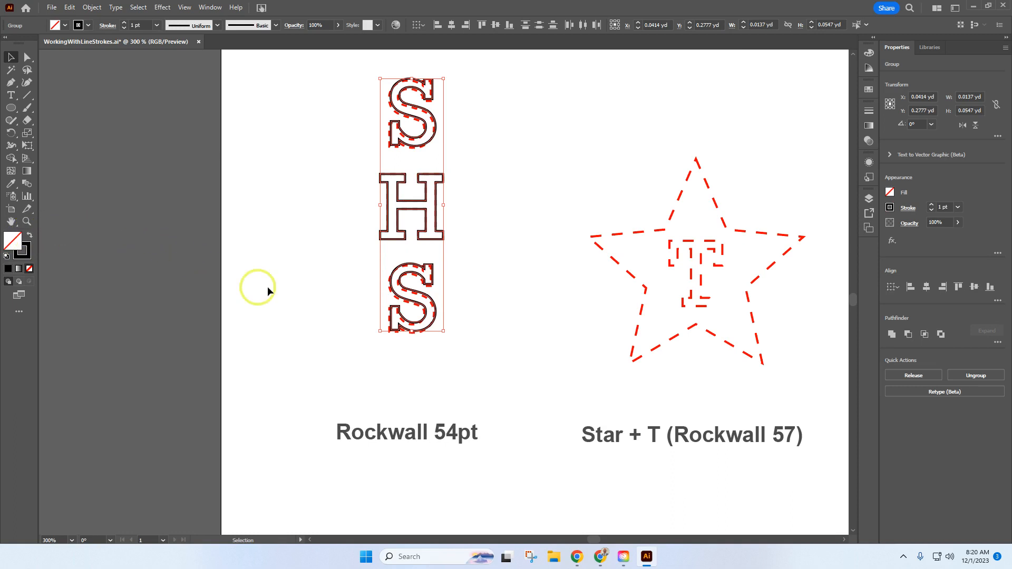
- Set the stroke of the S, H and S letters to blue with a weight of 3 pt
scroll(267, 289, "down", 2)
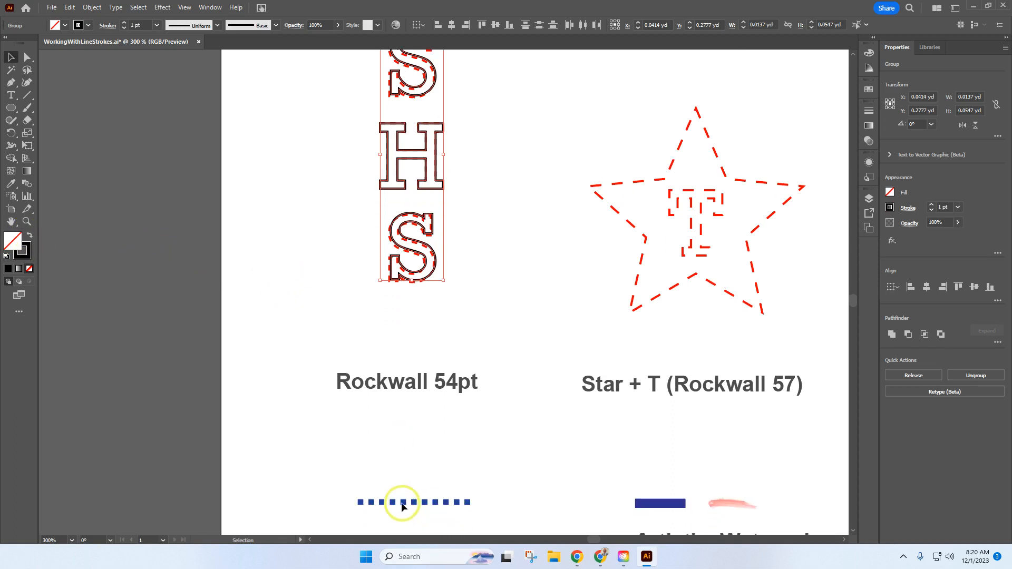
left_click(88, 25)
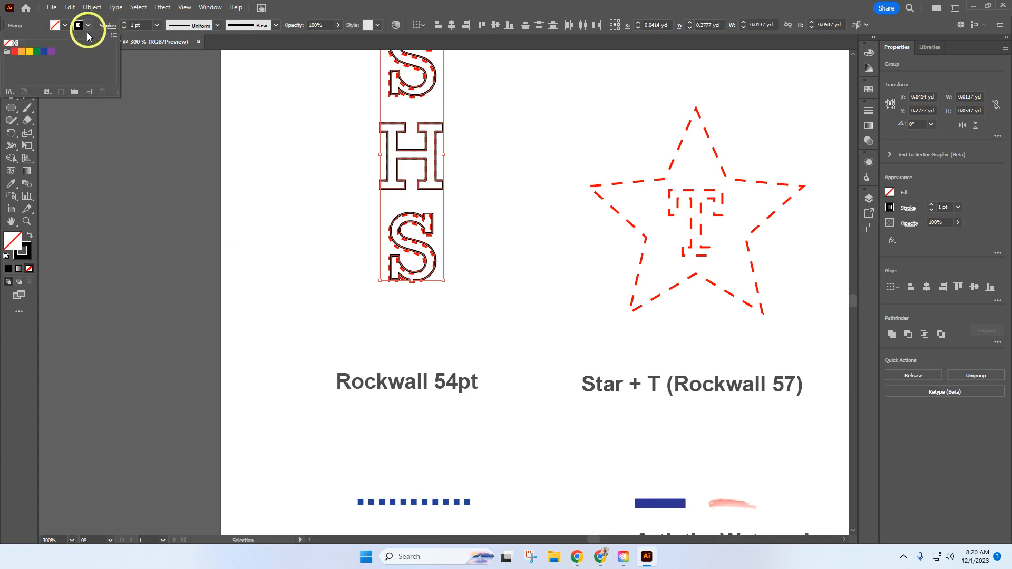
left_click(44, 51)
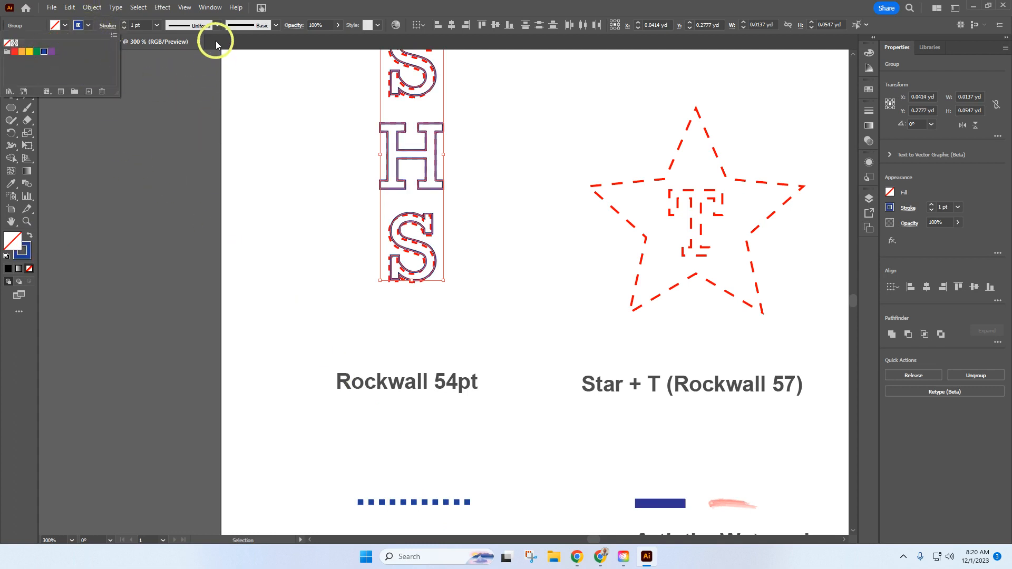
left_click(156, 23)
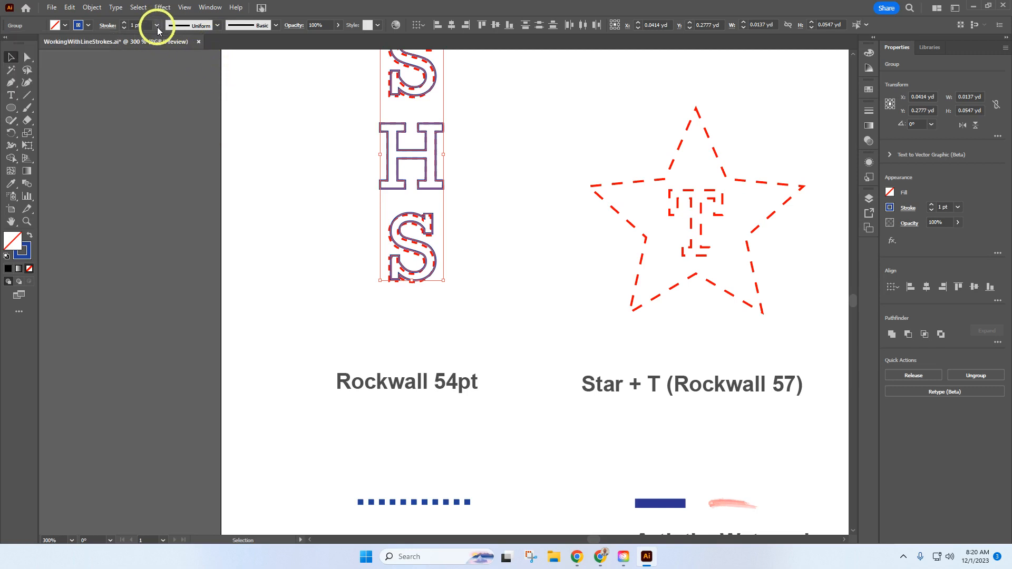
left_click(157, 25)
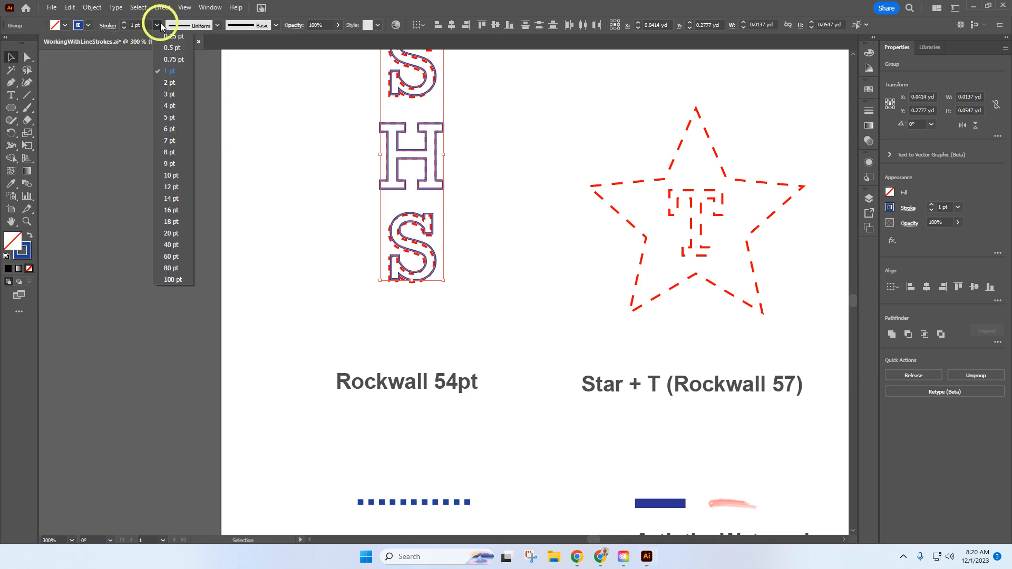
left_click(169, 94)
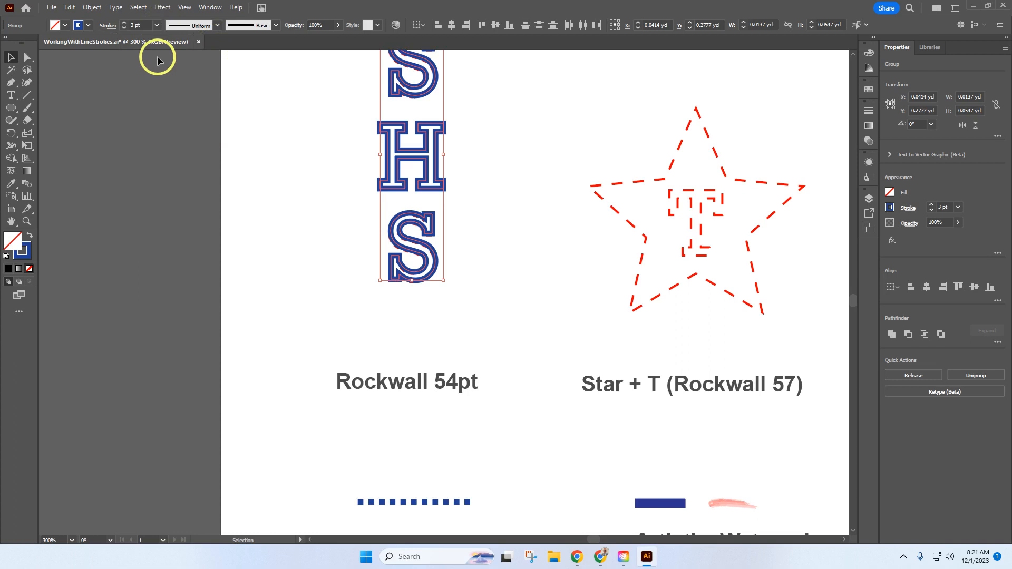
- Turn the stroke of the S, H and S letters into a dashed line with a 3 pt dash
left_click(108, 26)
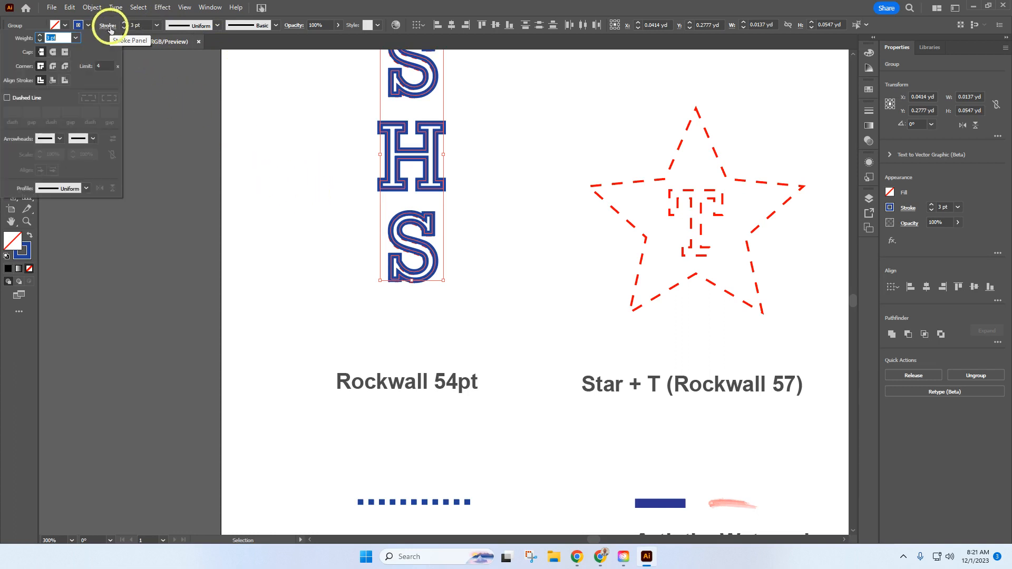
left_click(16, 97)
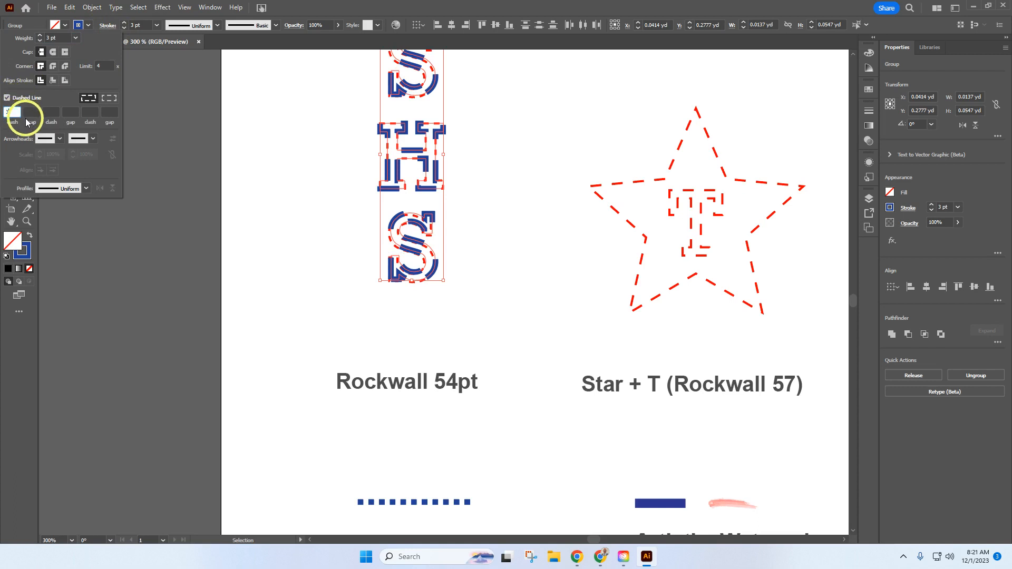
type("3")
key("Return")
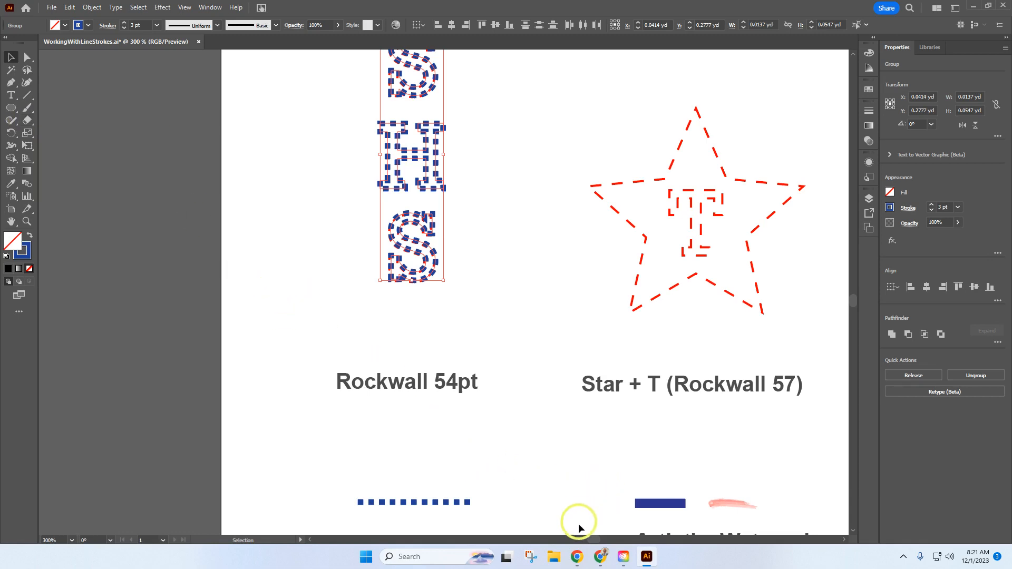
- Draw a five-pointed star about 0.047 yd wide and 0.044 yd high over the dashed star, using the Star tool from its centre
left_click_drag(595, 540, 598, 539)
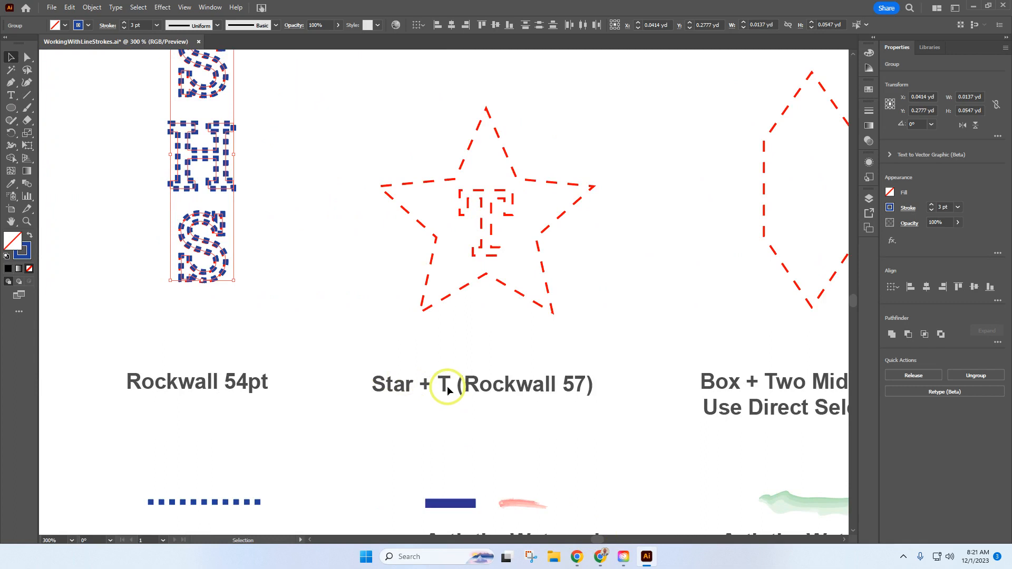
left_click(13, 112)
left_click(13, 114)
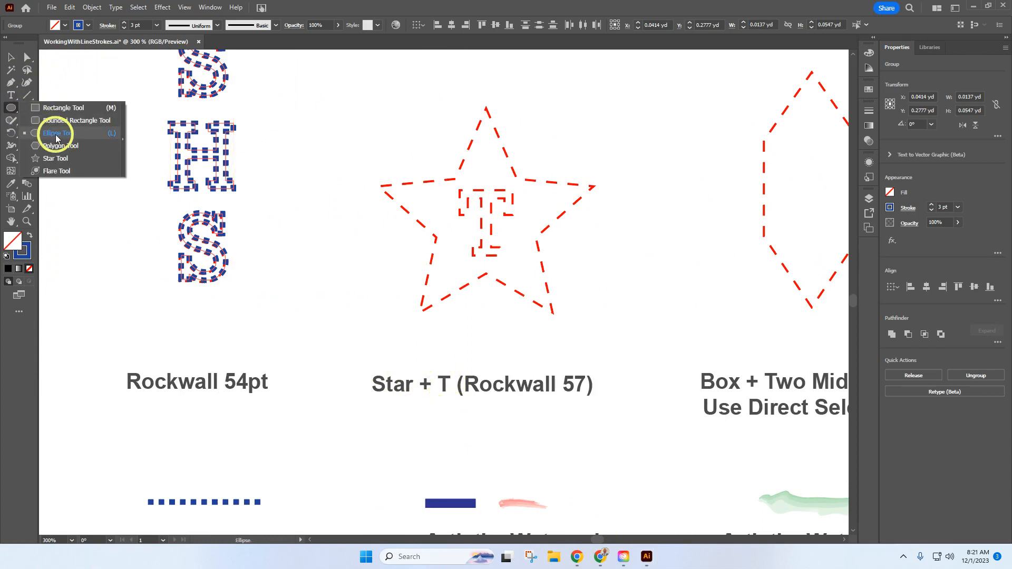
left_click(56, 158)
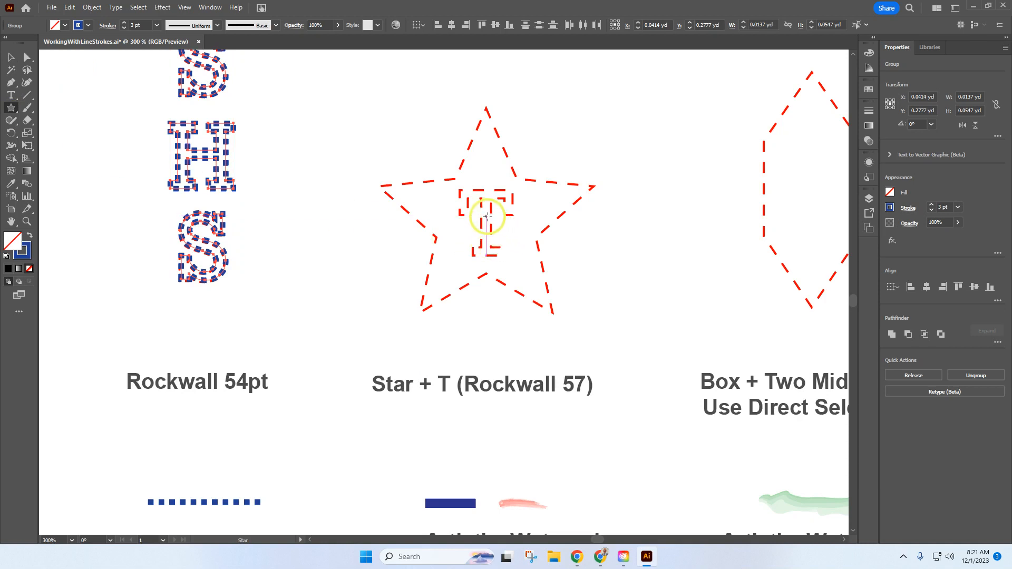
left_click_drag(487, 216, 555, 302)
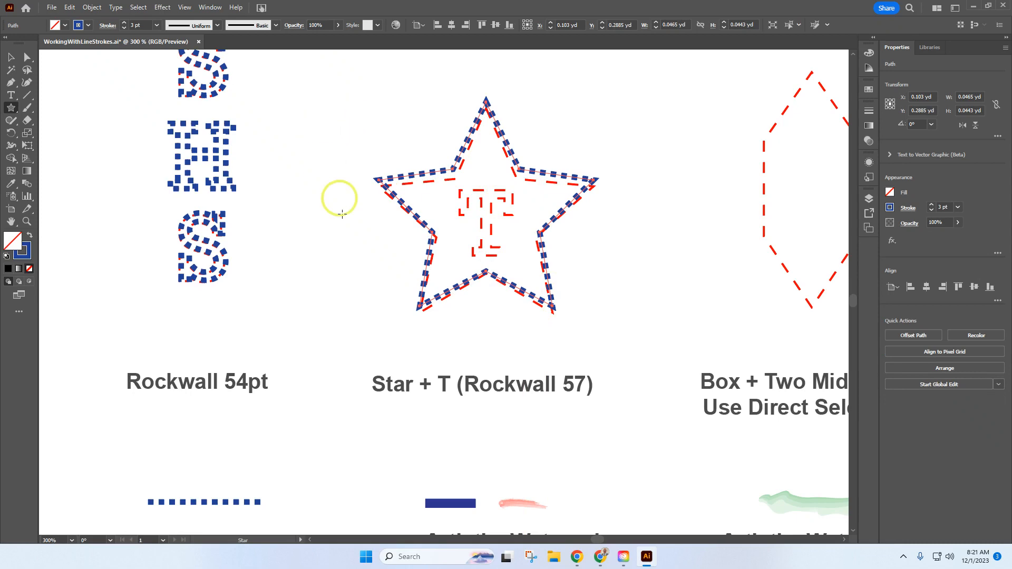
- Turn off the dashed line for the new star so that its stroke is solid
left_click(107, 27)
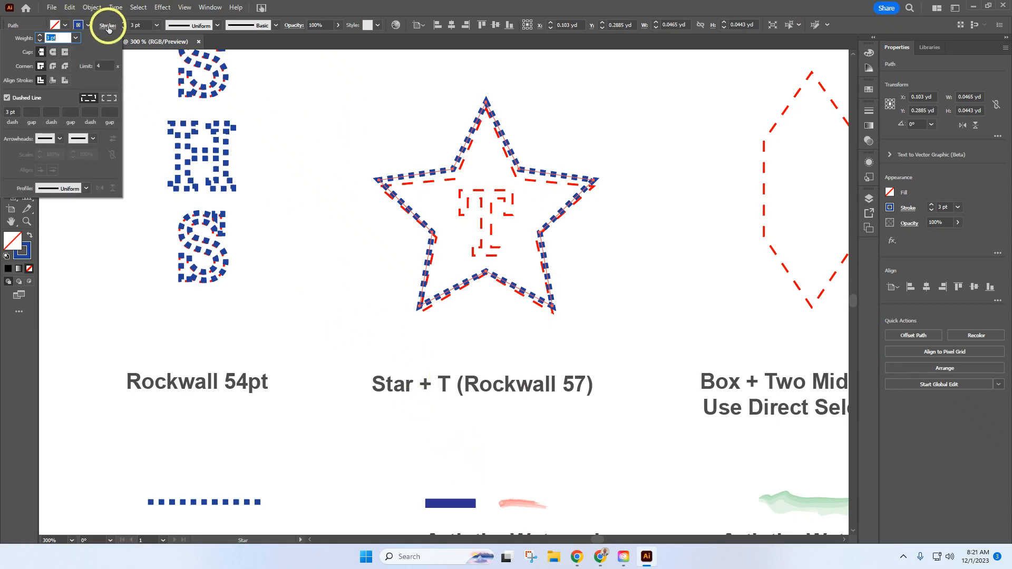
left_click(7, 99)
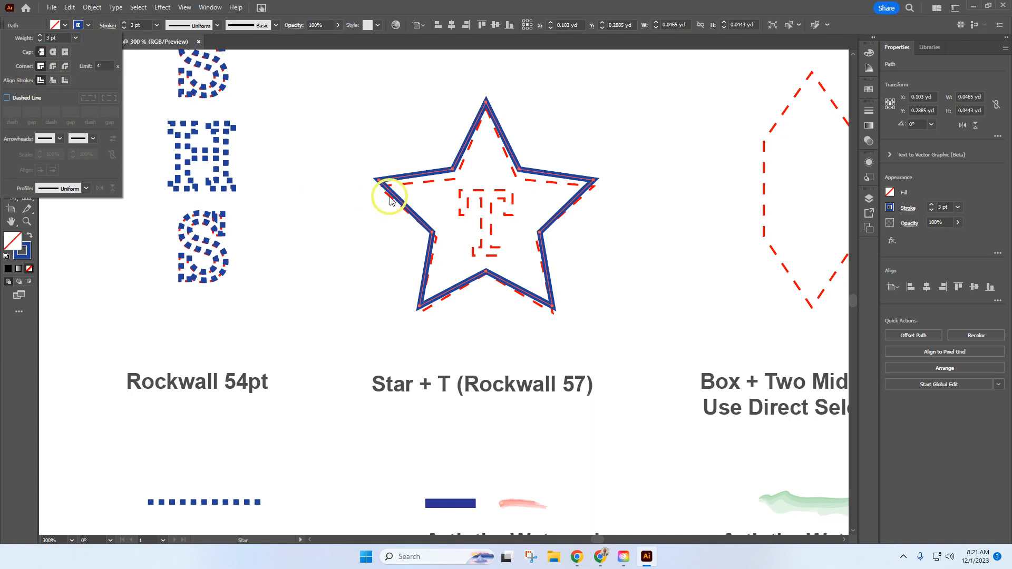
left_click(509, 208)
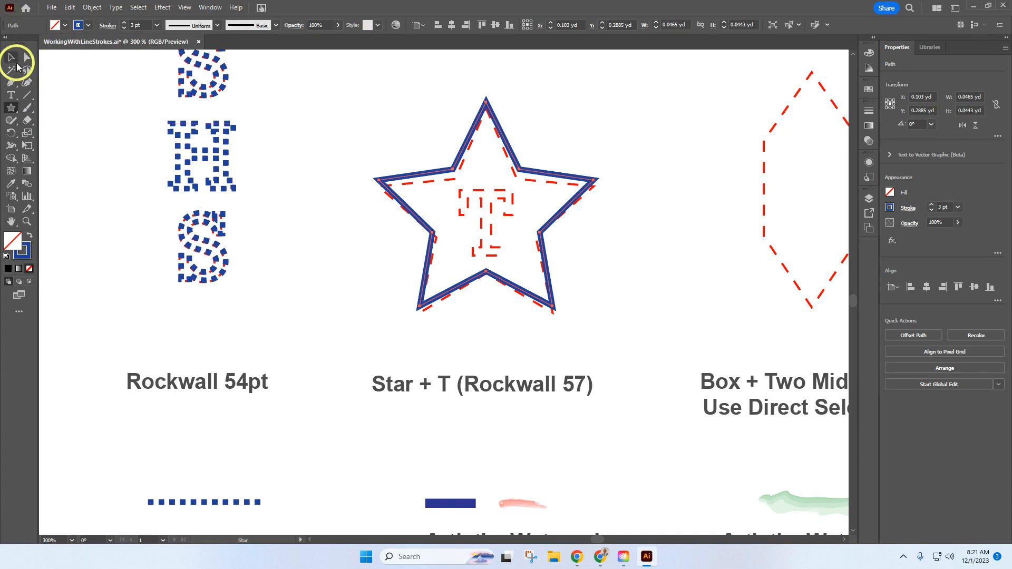
- Nudge the blue star down about 0.0016 yd onto the dashed star and deselect it
left_click(11, 57)
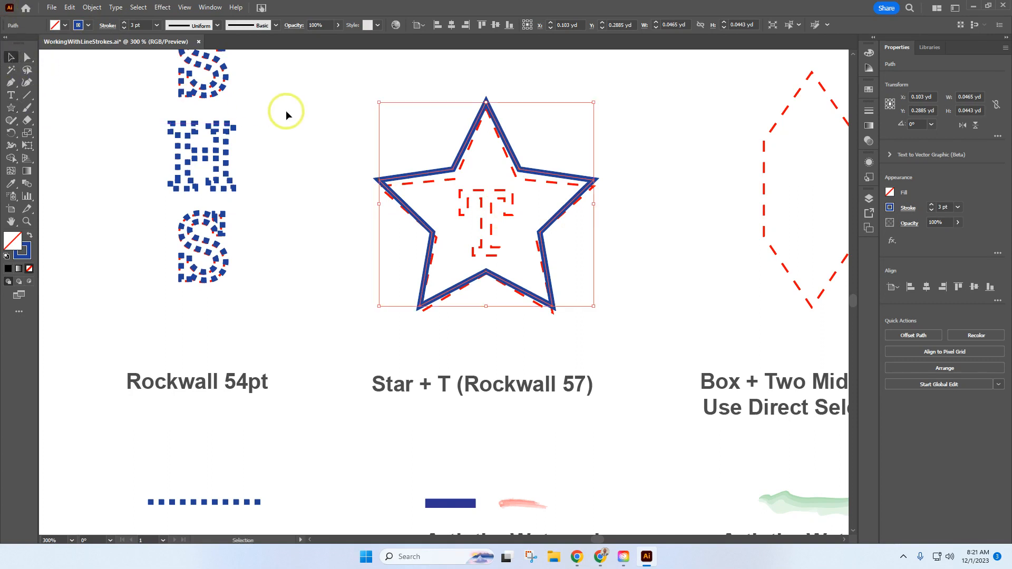
key("Down")
key("Down")
key("Down")
key("Down")
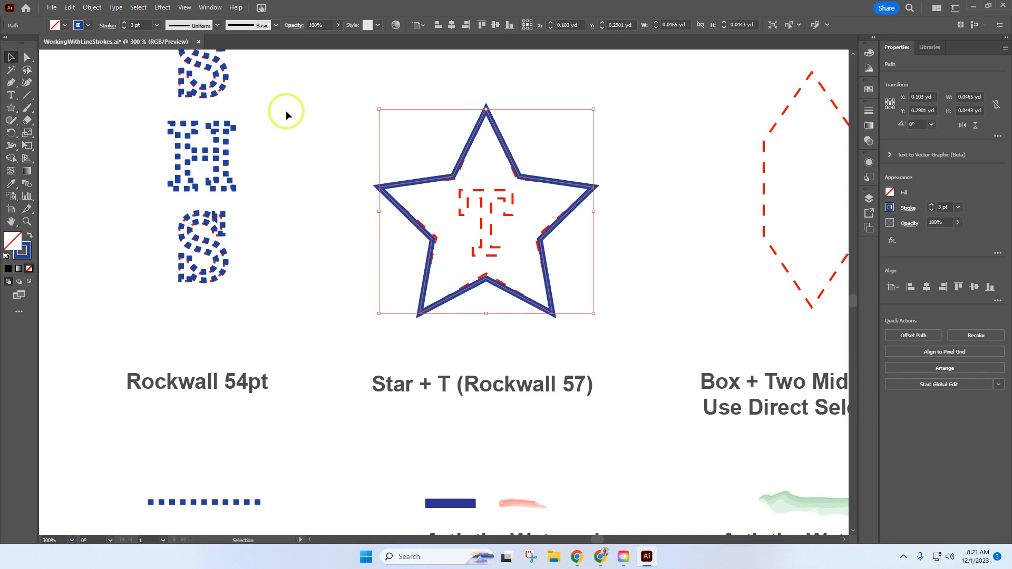
left_click(314, 147)
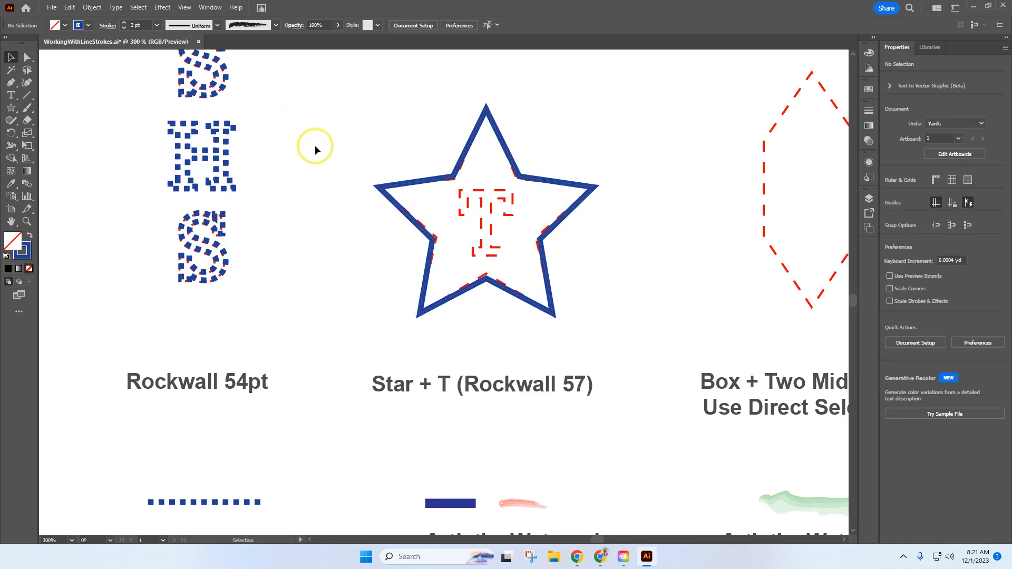
- Create a Rockwell letter T at 57 pt beside the blue star
left_click(11, 94)
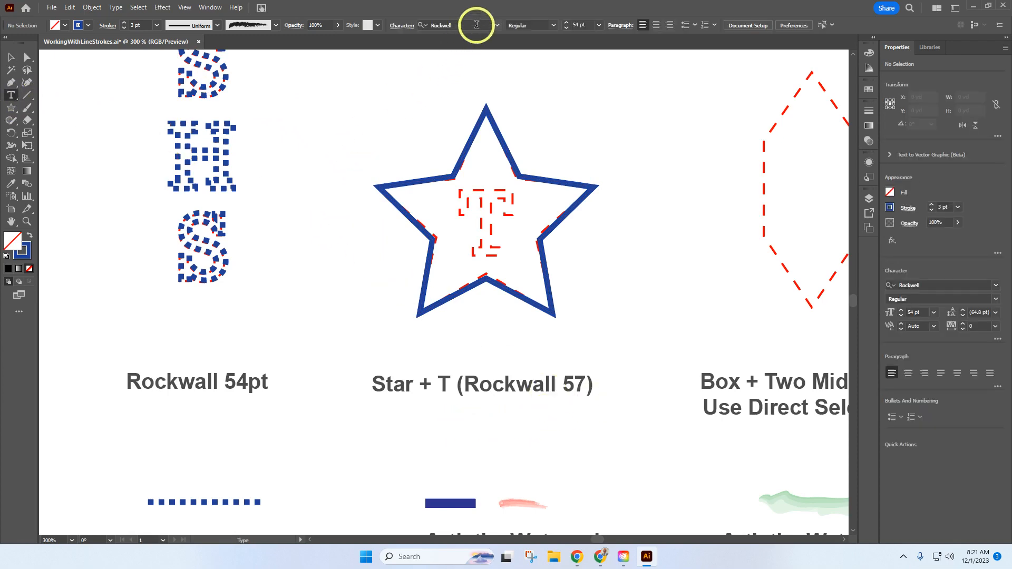
left_click(587, 24)
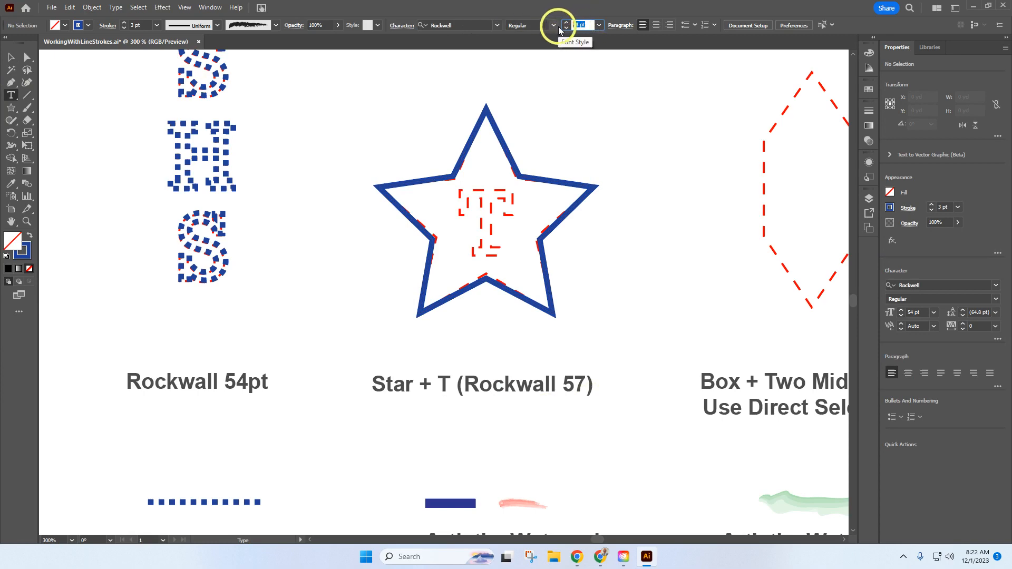
type("57")
key("Return")
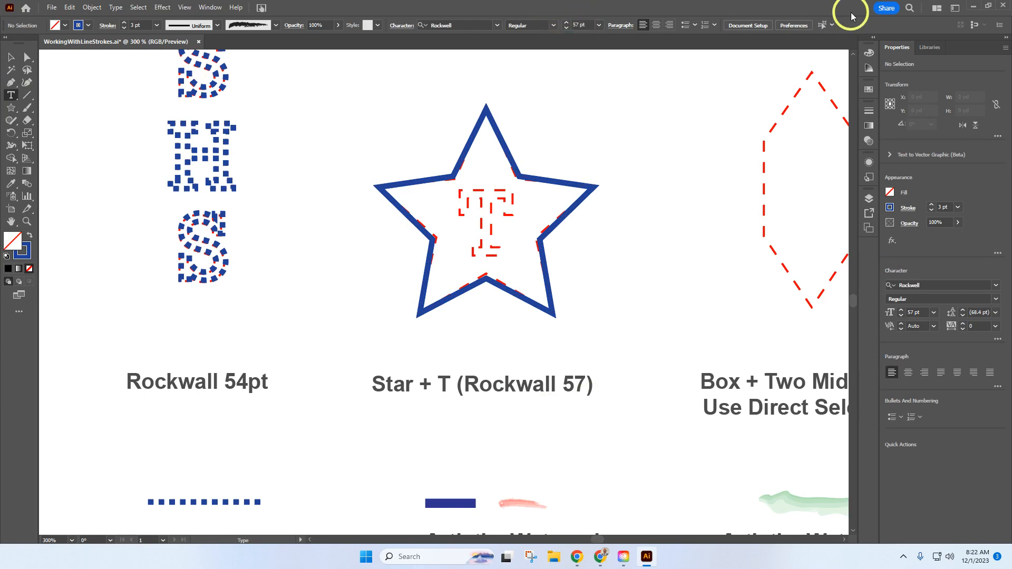
left_click(335, 257)
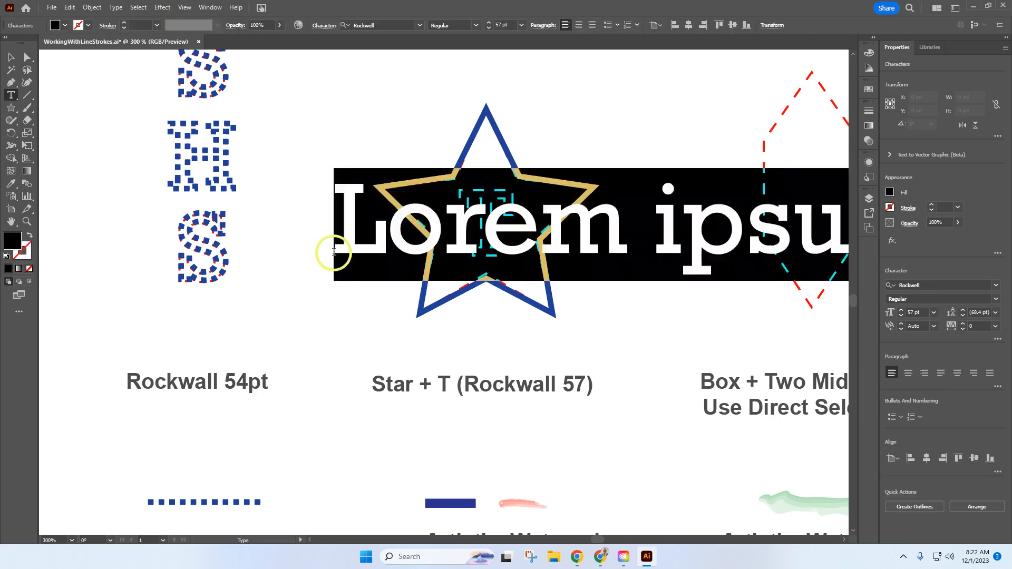
type("T")
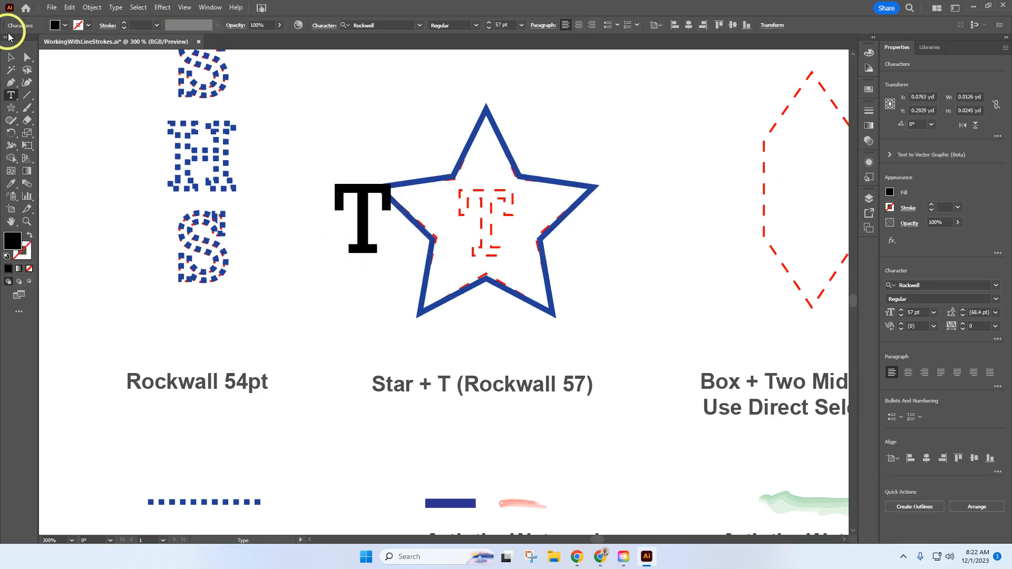
- Move the black letter T onto the dashed T inside the blue star and convert it to outlines
left_click(10, 57)
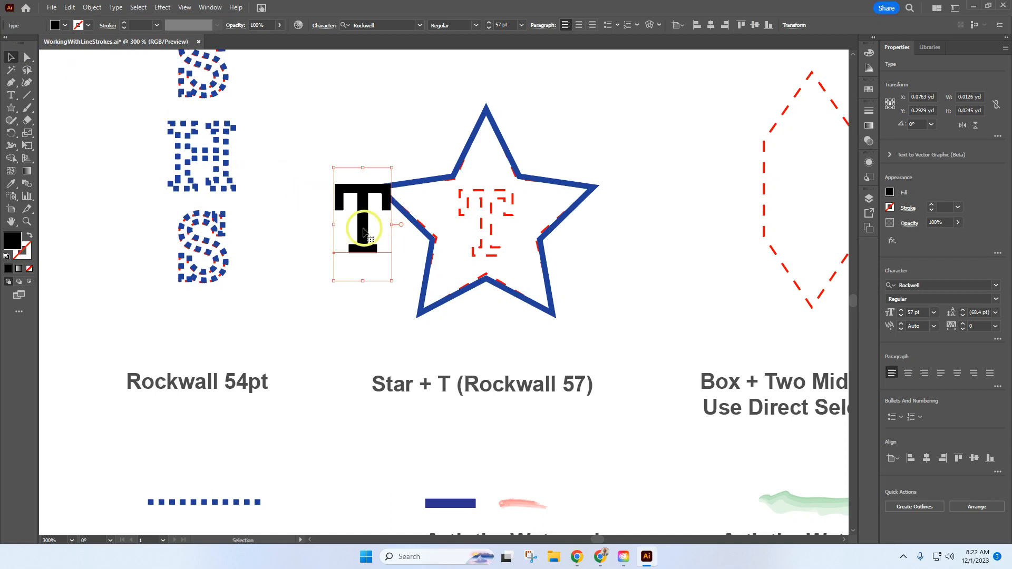
left_click_drag(363, 232, 485, 235)
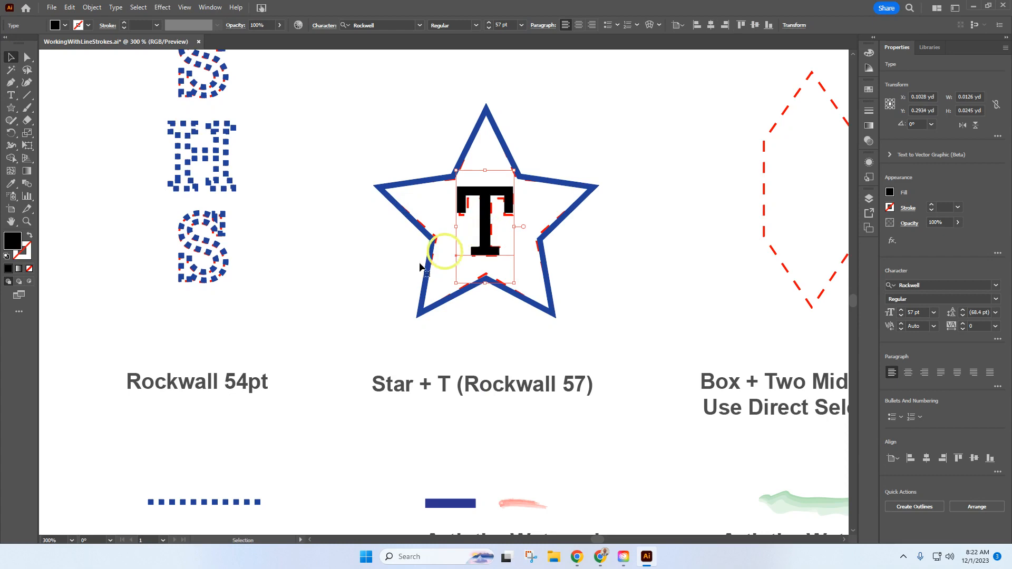
left_click(117, 8)
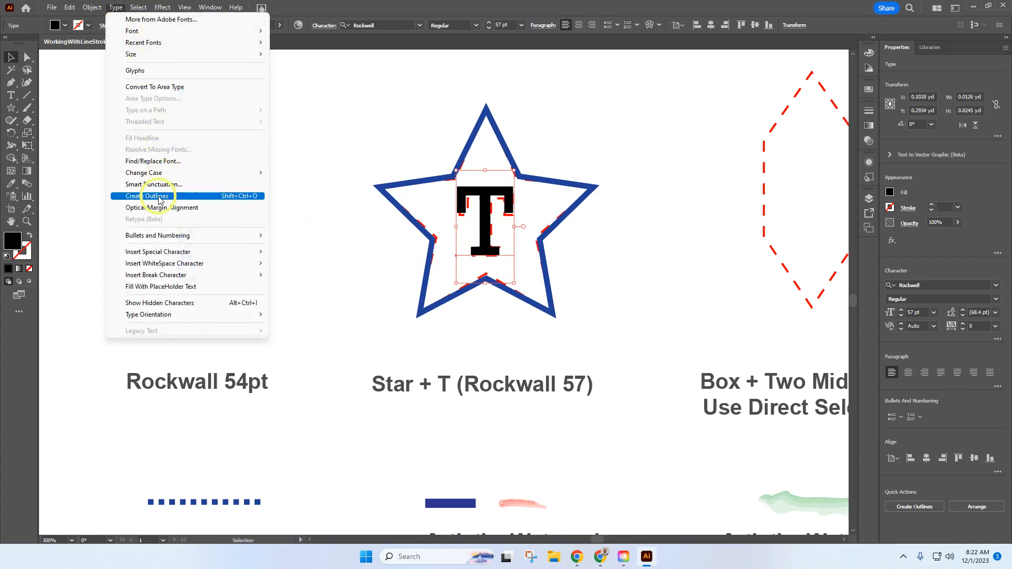
left_click(178, 196)
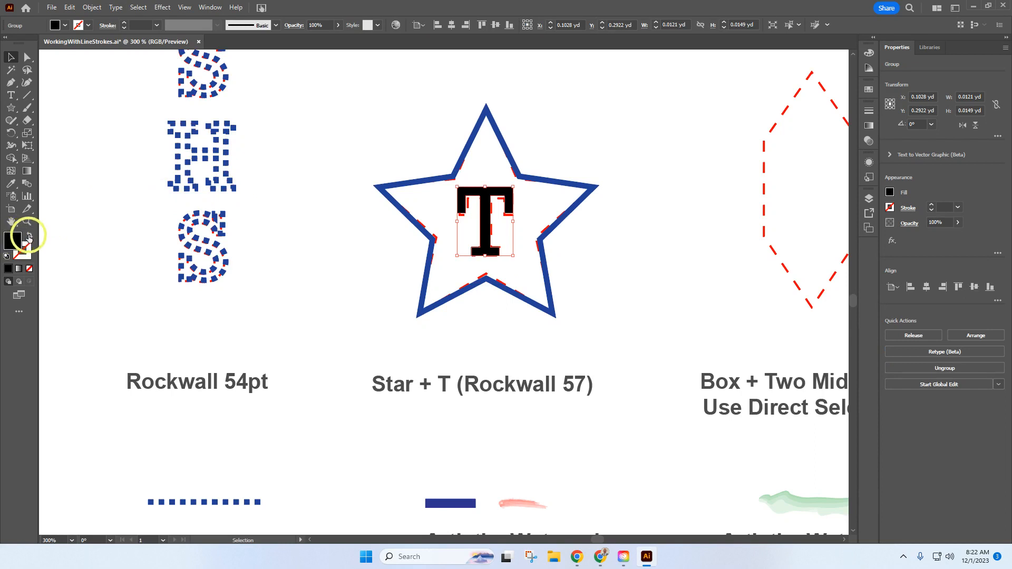
- Swap the outlined T's fill and stroke to leave it unfilled, and set its stroke colour to red
left_click(30, 238)
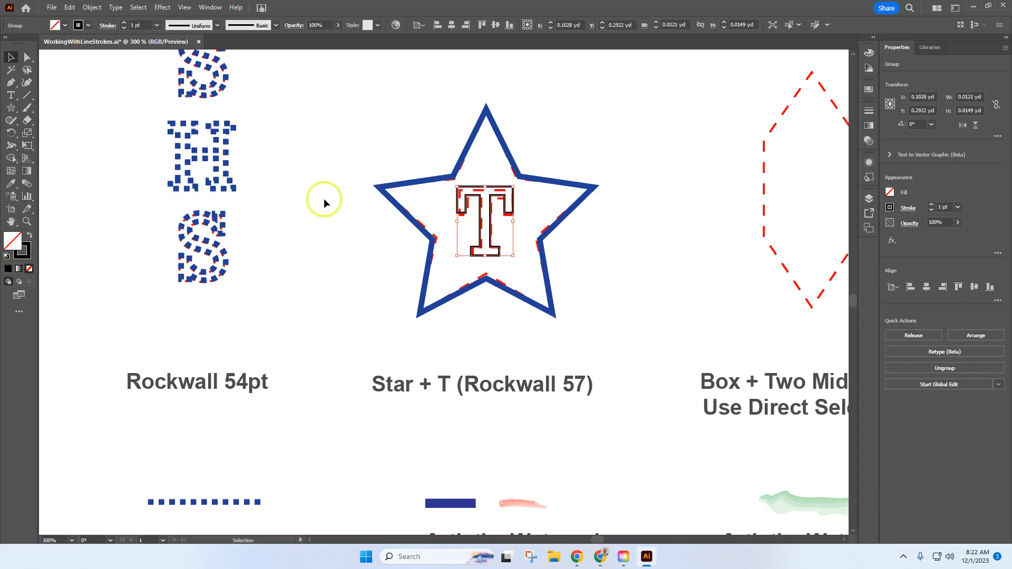
scroll(368, 252, "down", 1)
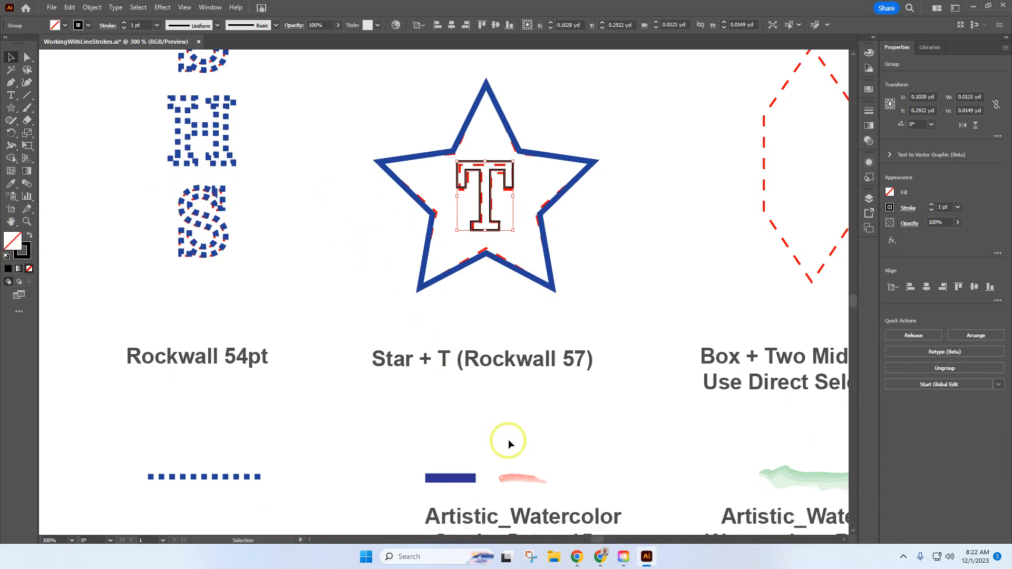
scroll(509, 444, "down", 2)
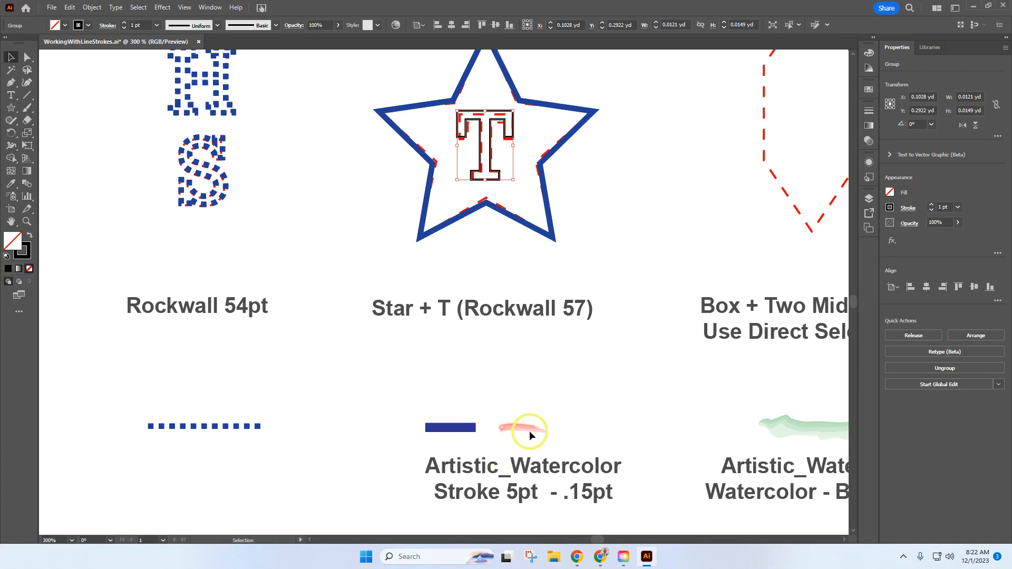
left_click(86, 27)
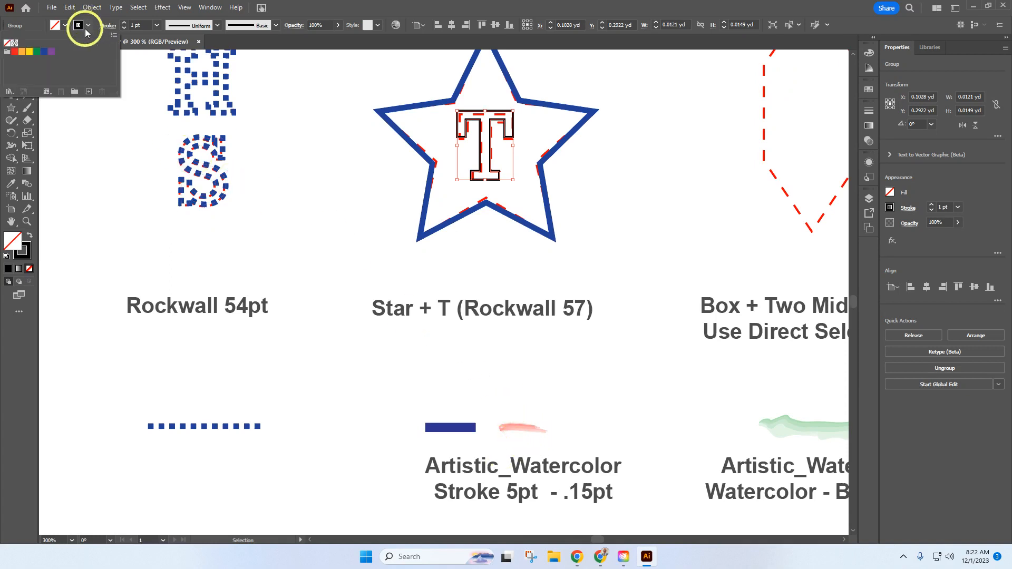
left_click(14, 51)
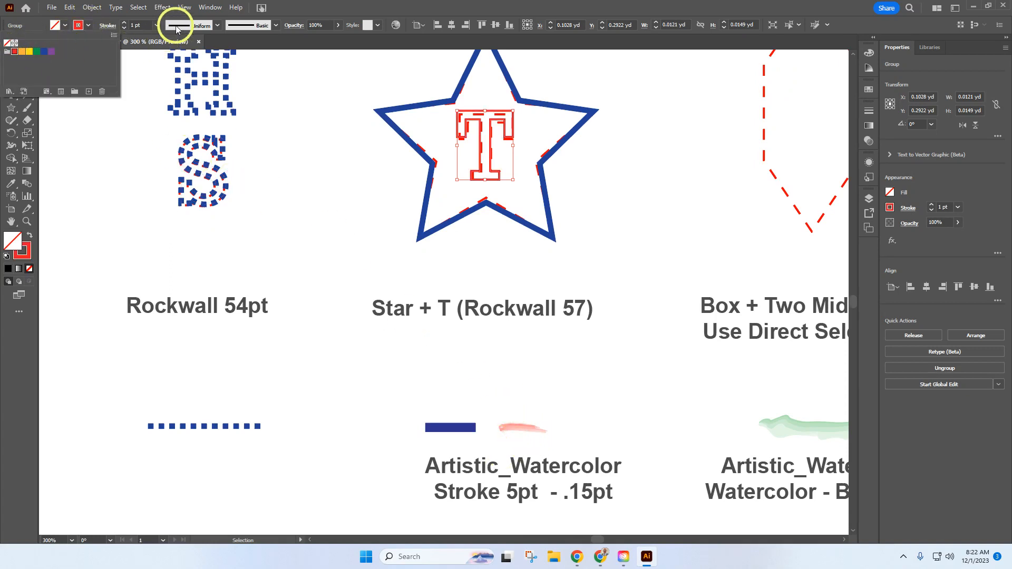
- Apply the thick watercolor art brush to the red T's outline, set its stroke weight to 0.15 pt and deselect it
left_click(277, 27)
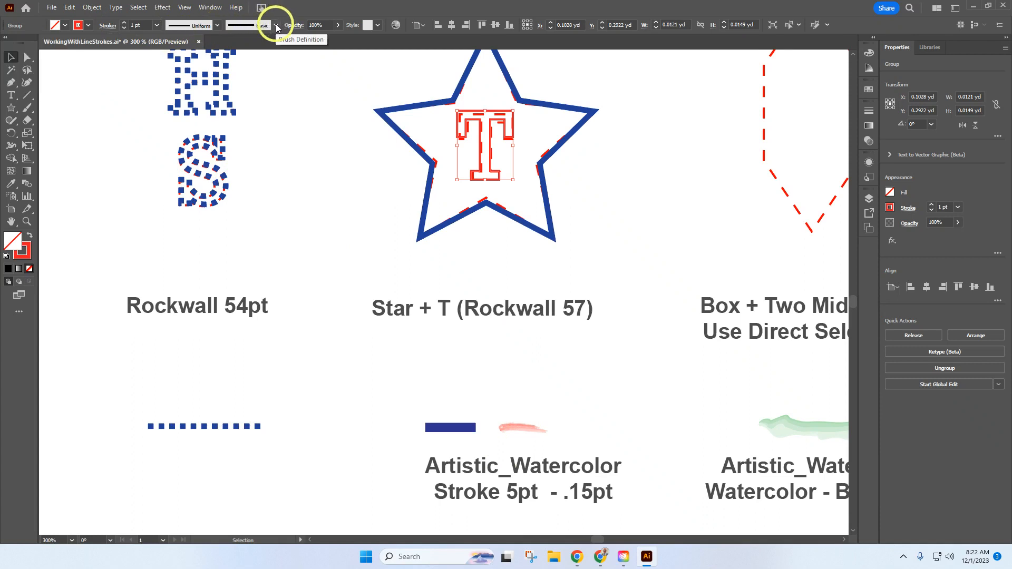
left_click(277, 27)
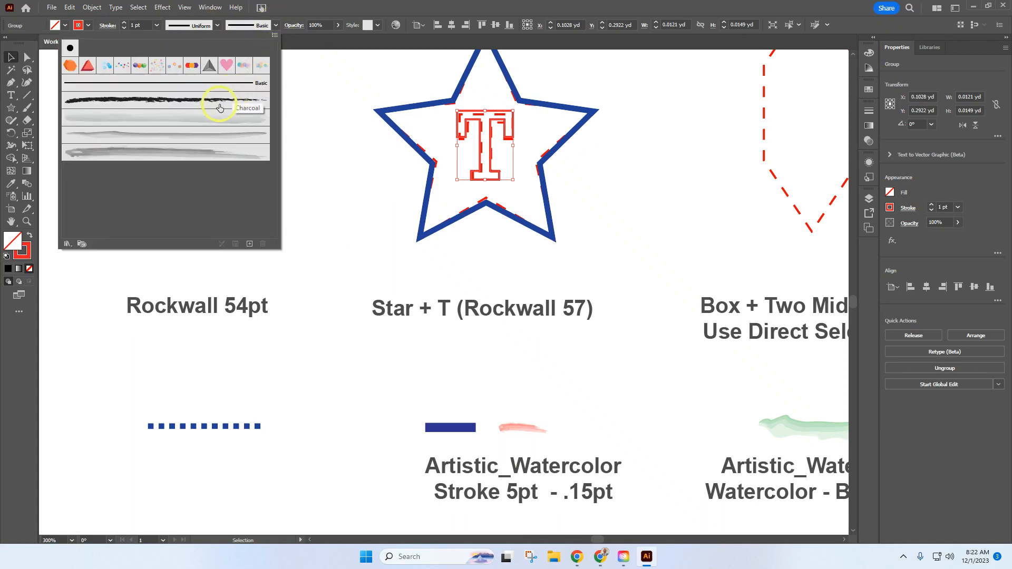
left_click(204, 160)
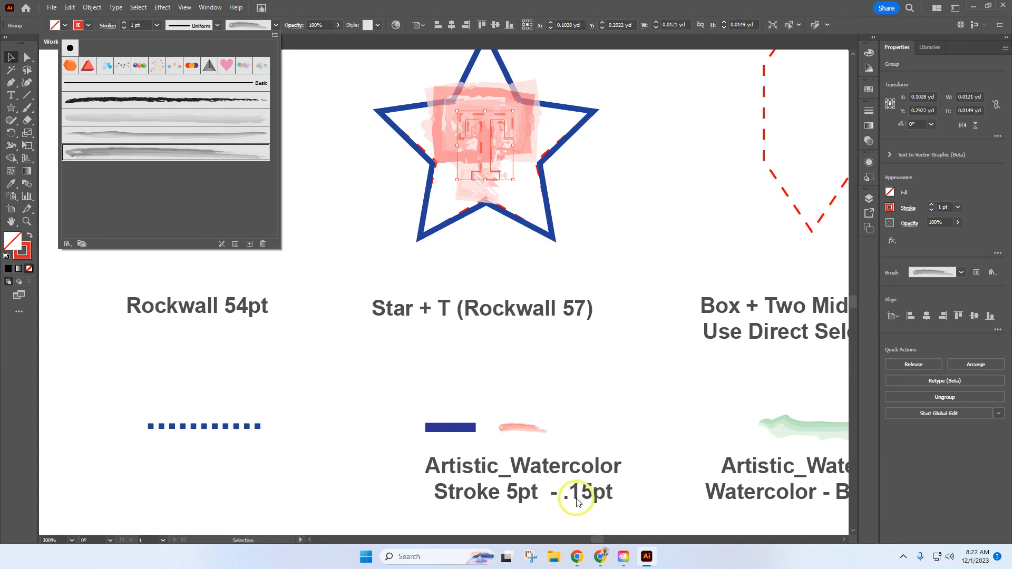
left_click(149, 23)
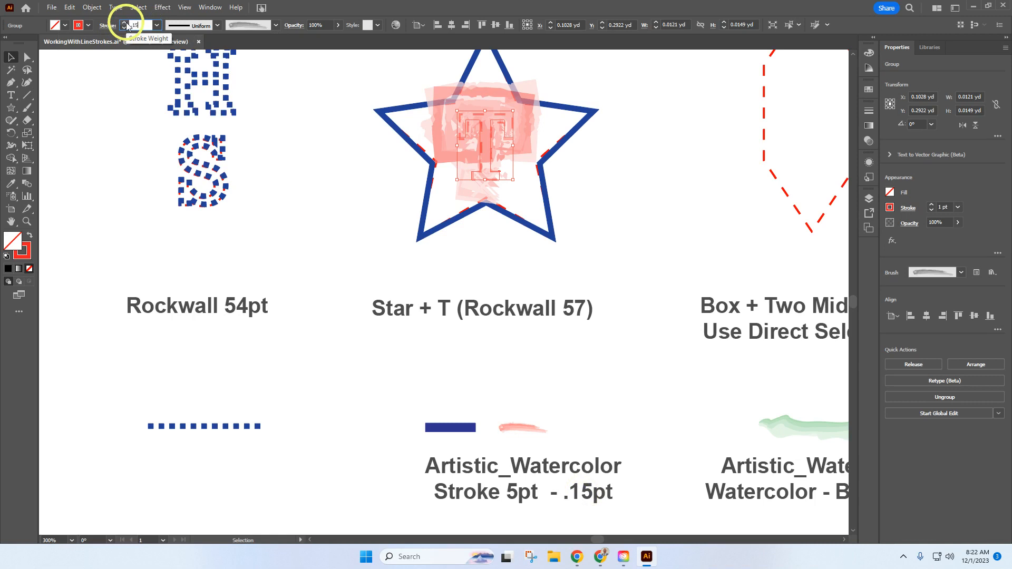
type(".15")
key("Return")
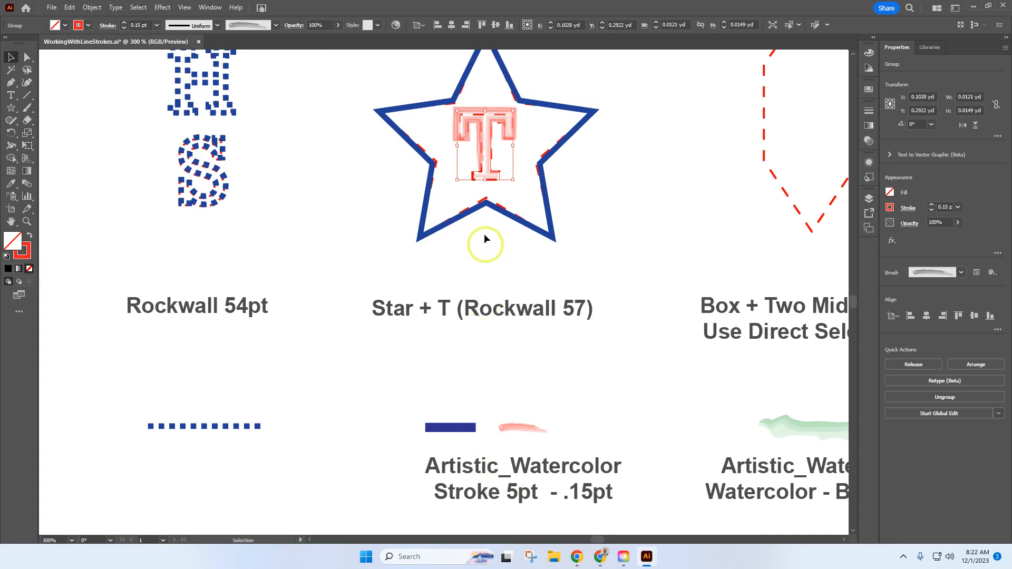
left_click(347, 183)
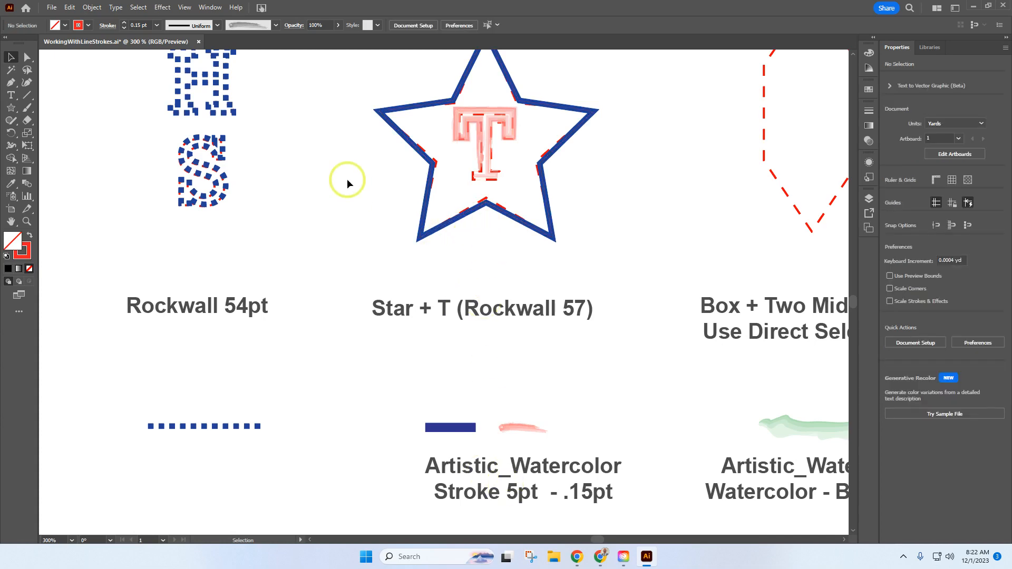
- Set the blue star's stroke weight to 5 pt and deselect it
left_click(430, 192)
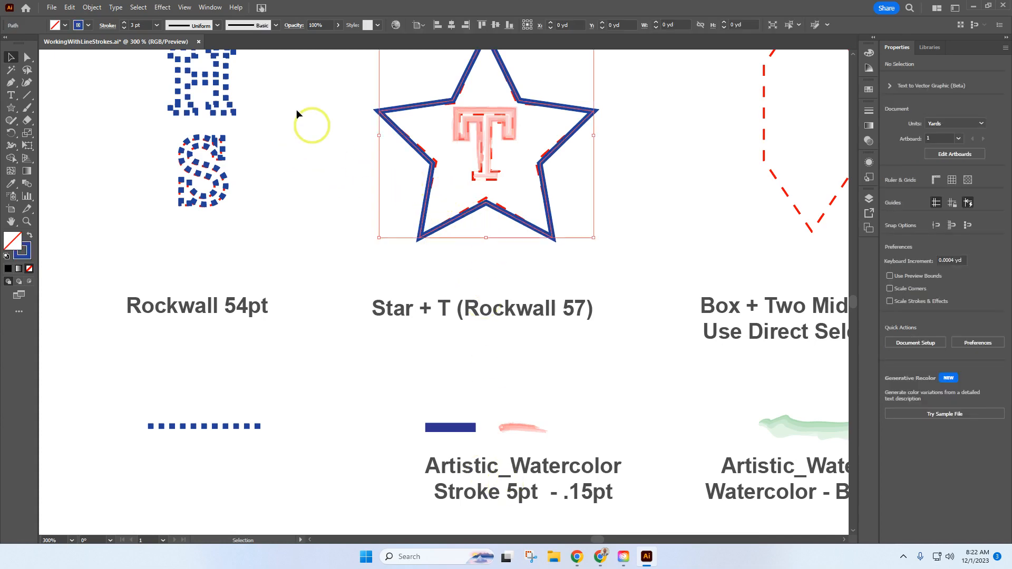
left_click(156, 25)
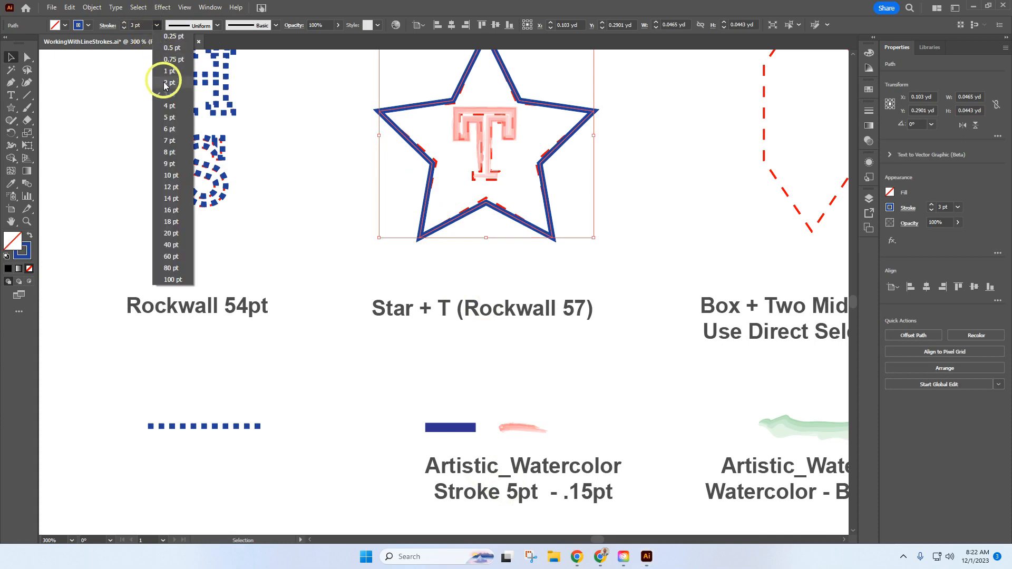
left_click(165, 105)
left_click(329, 203)
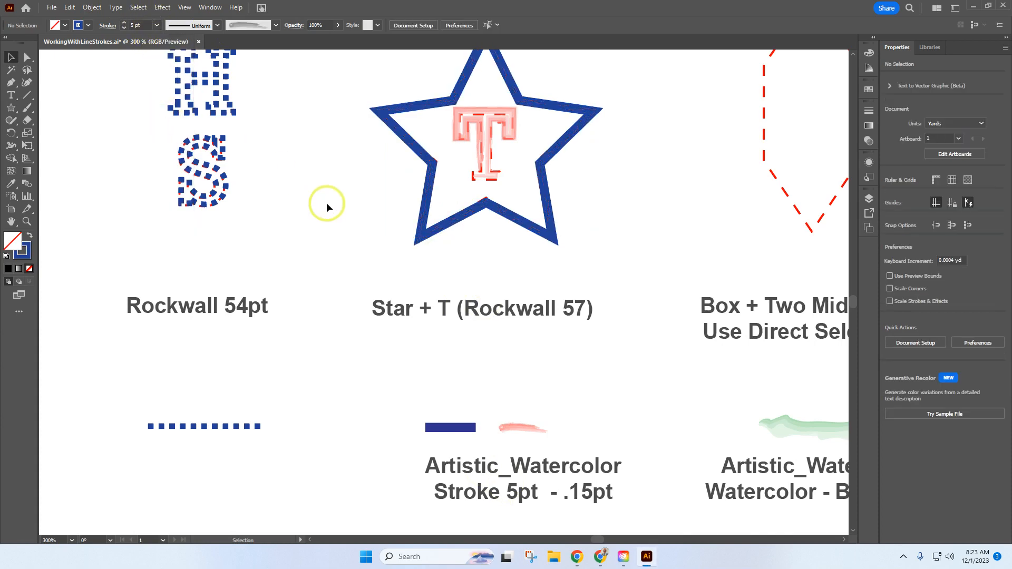
- Activate the Rectangle tool for tracing the dashed Box + Two Midpoints shape
mouse_move(601, 539)
left_mouse_down()
mouse_move(616, 538)
mouse_move(605, 539)
left_mouse_up()
scroll(573, 421, "up", 5)
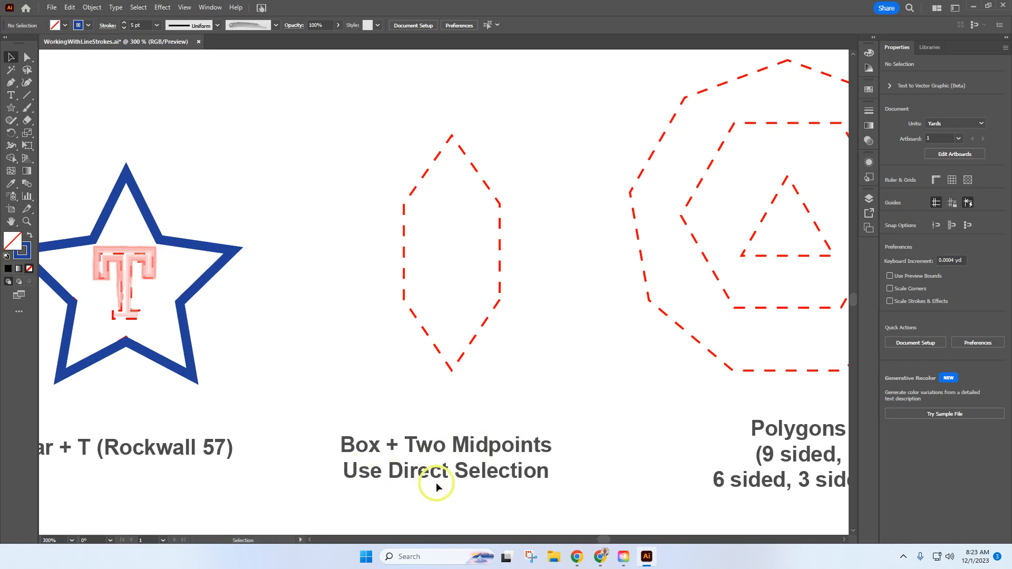
left_click(11, 108)
left_click(58, 108)
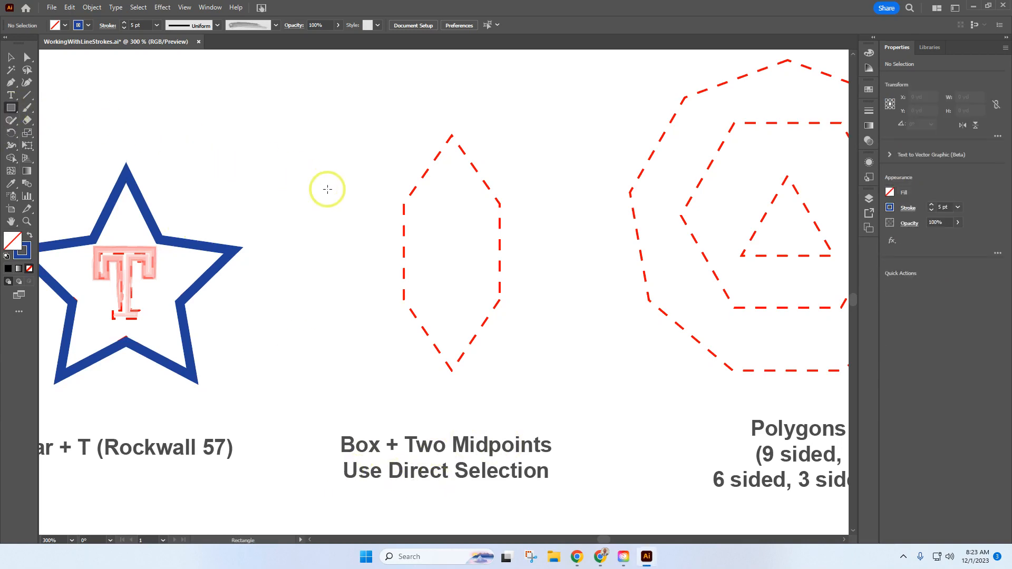